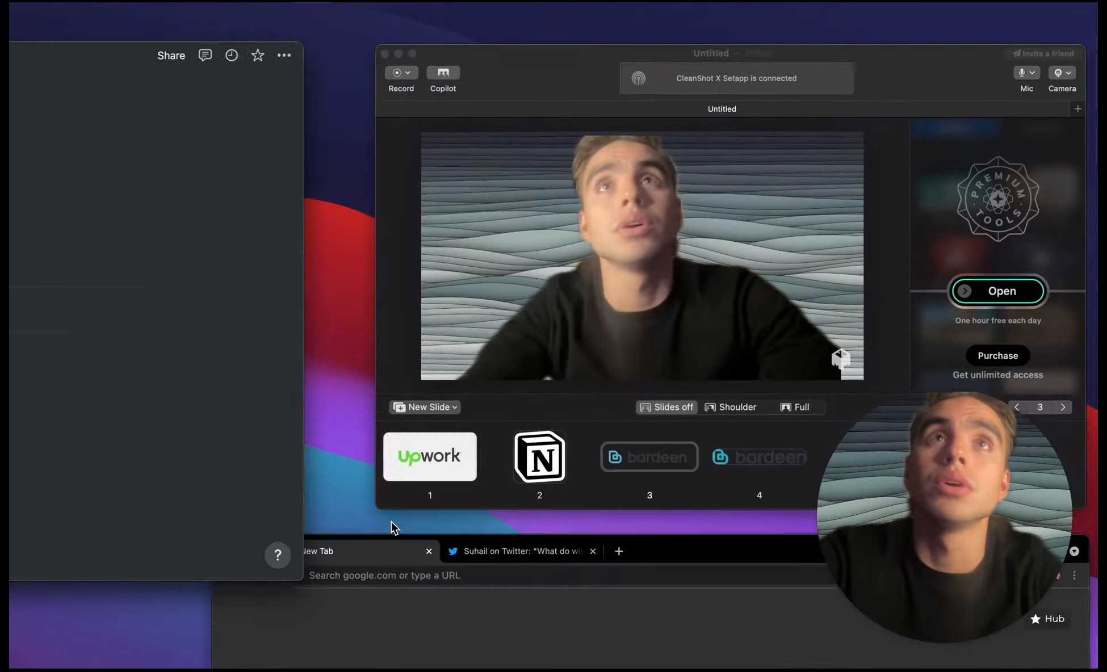
Step: Switch to the browser and review the tweet thread about jumping directly to the first organic search result
{"action": "left_click", "coordinate": [398, 607]}
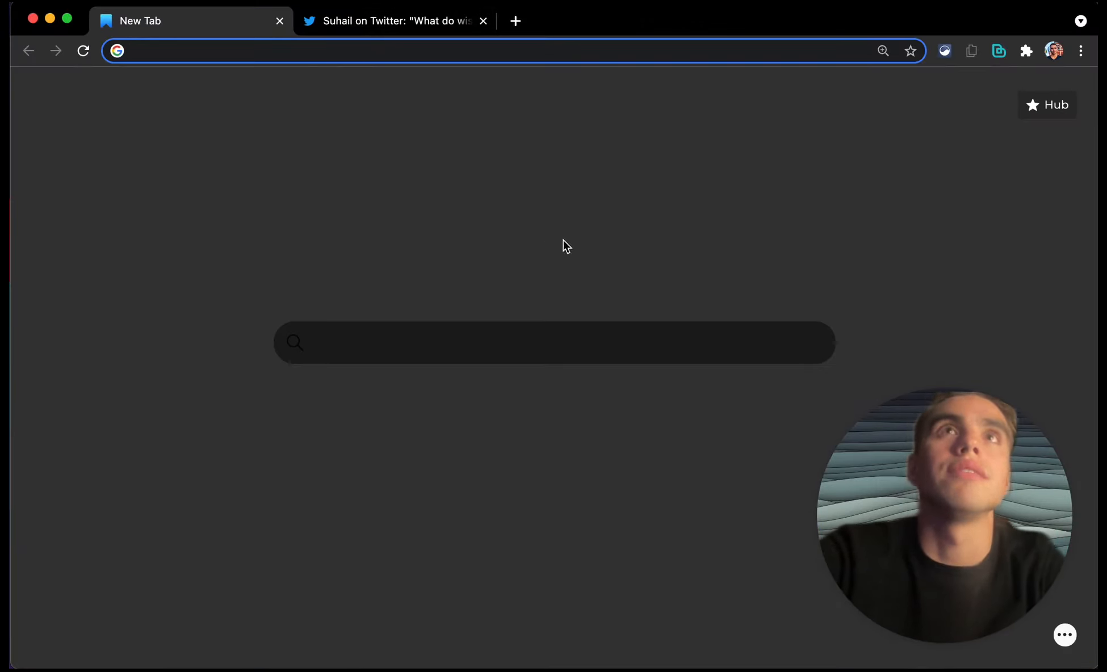
{"action": "left_click", "coordinate": [760, 179]}
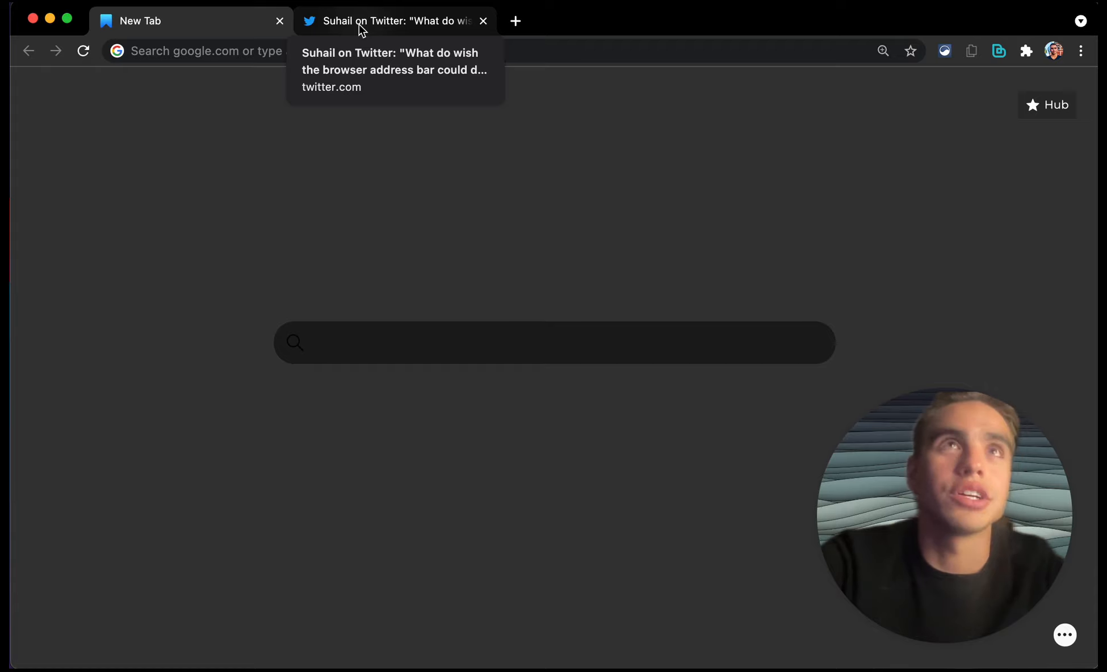
{"action": "left_click", "coordinate": [362, 29]}
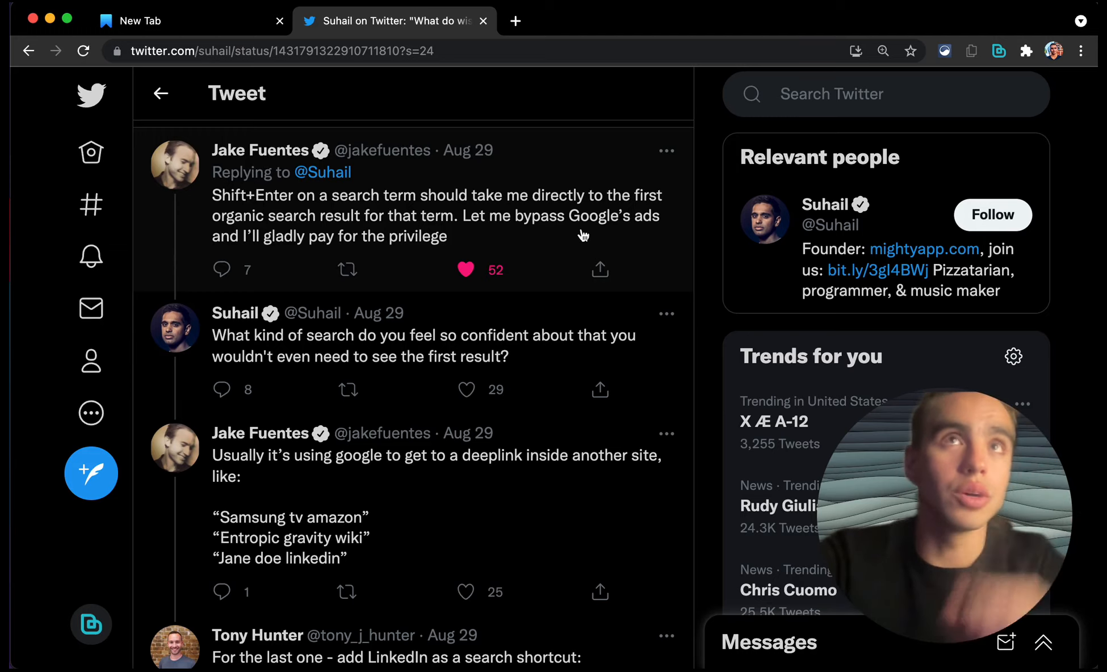
{"action": "left_click", "coordinate": [248, 28]}
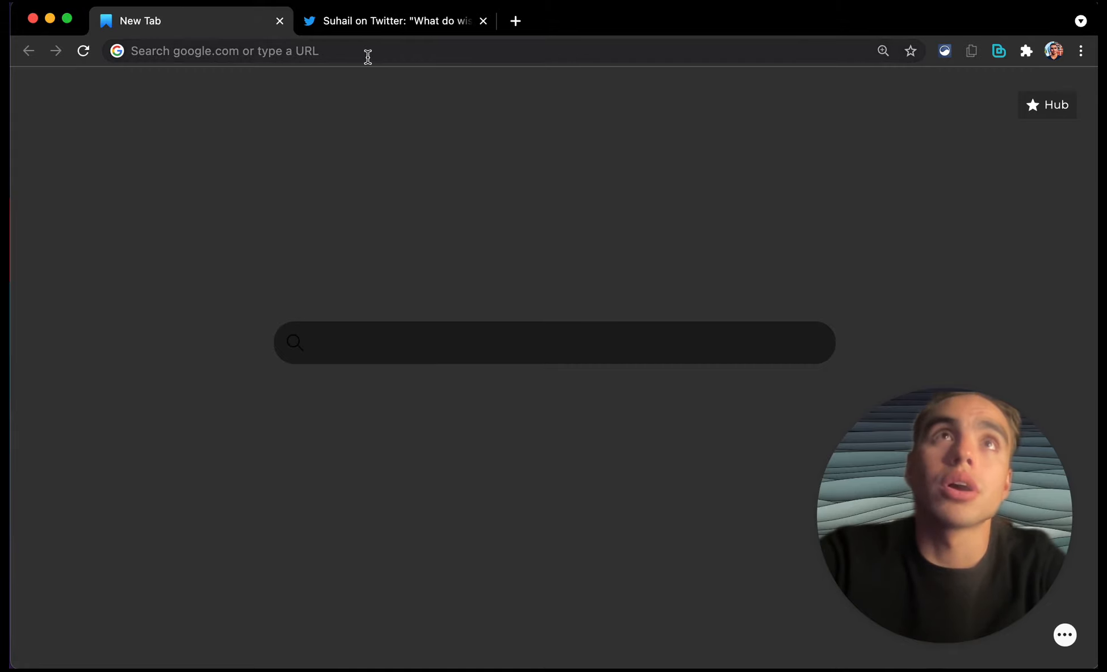
Step: Open Bardeen and go to its Compose view to enter a custom command
{"action": "left_click", "coordinate": [999, 50]}
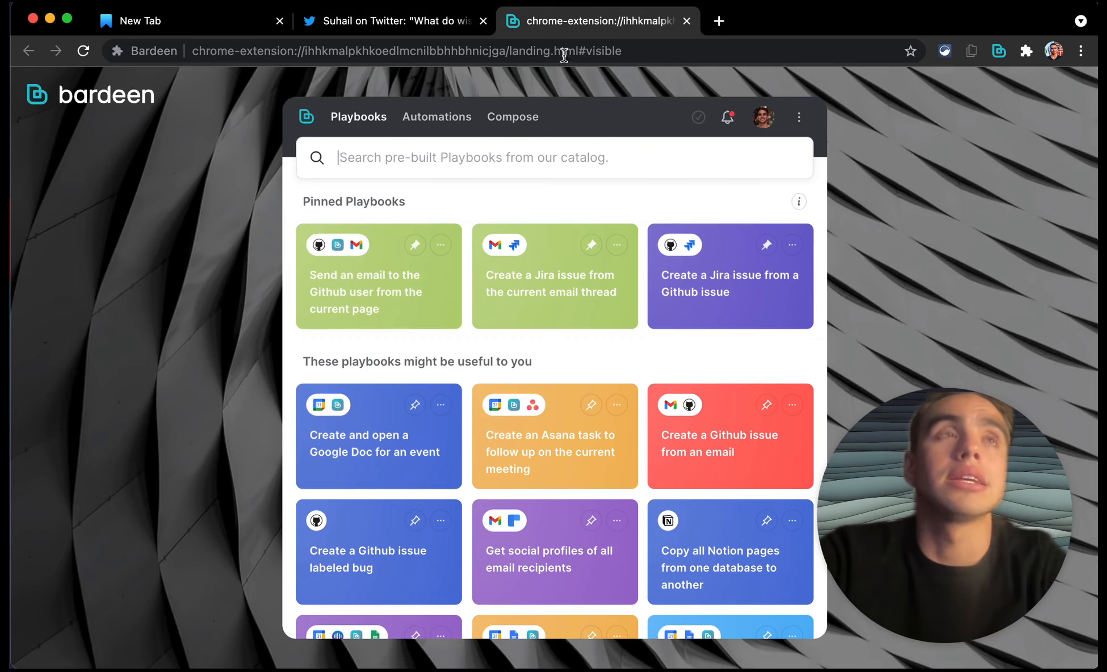
{"action": "left_click", "coordinate": [511, 119]}
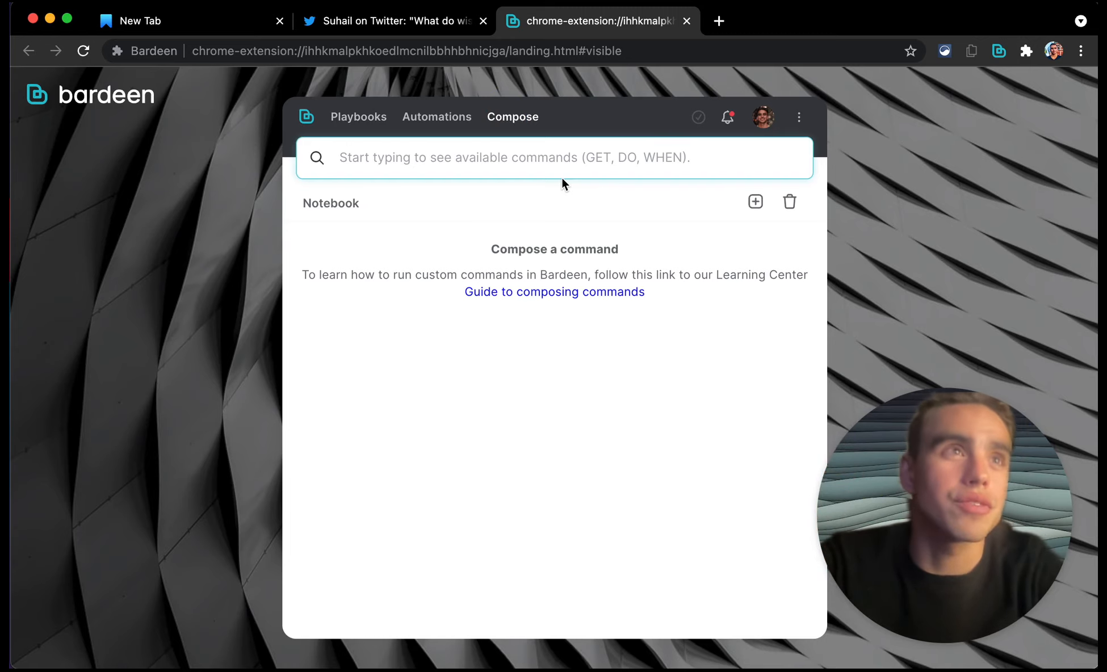
{"action": "left_click", "coordinate": [568, 157]}
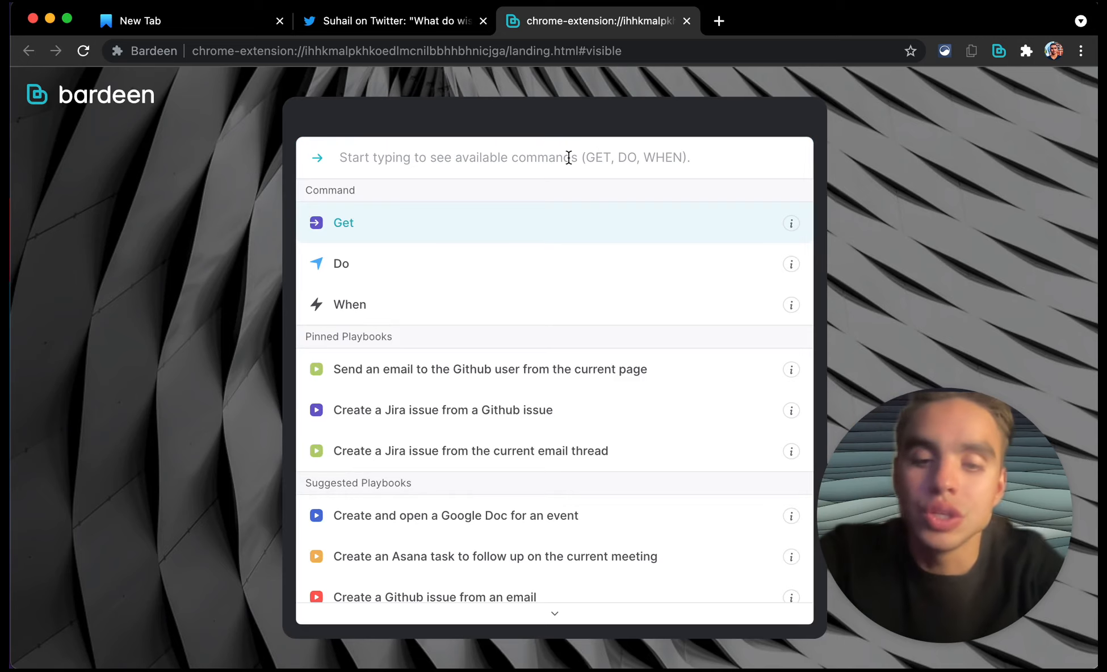
Step: Set a variable named query to a string from input with the value "Something really cool" and run the command
{"action": "type", "text": "set"}
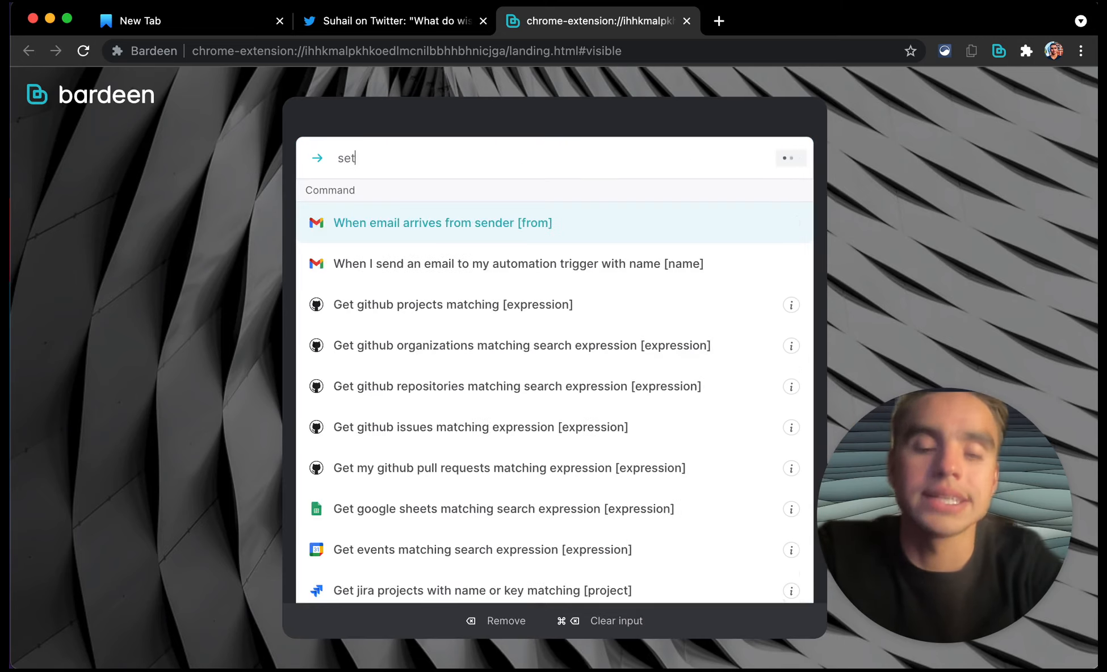
{"action": "key", "text": "Return"}
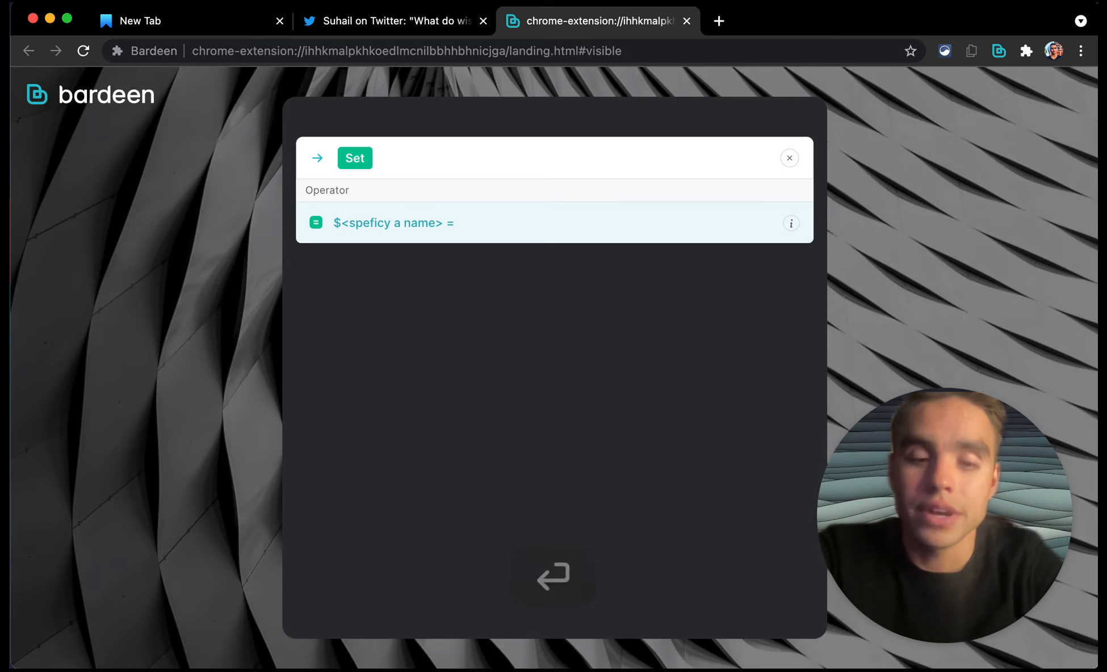
{"action": "type", "text": "querty"}
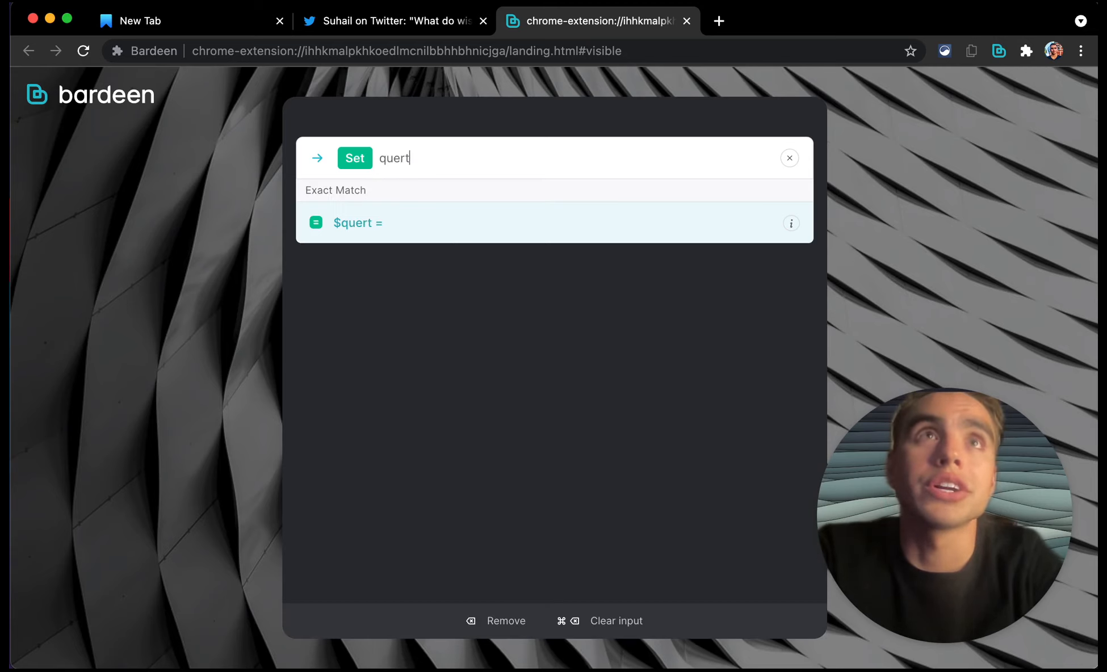
{"action": "key", "text": "BackSpace"}
{"action": "type", "text": "y"}
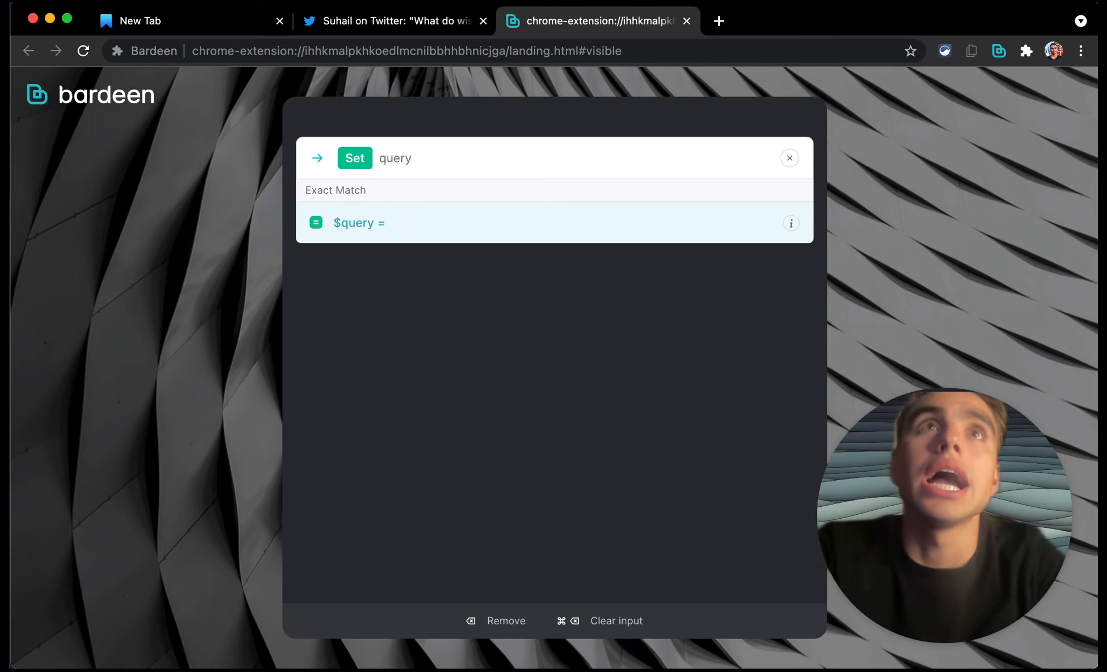
{"action": "key", "text": "Return"}
{"action": "type", "text": "string"}
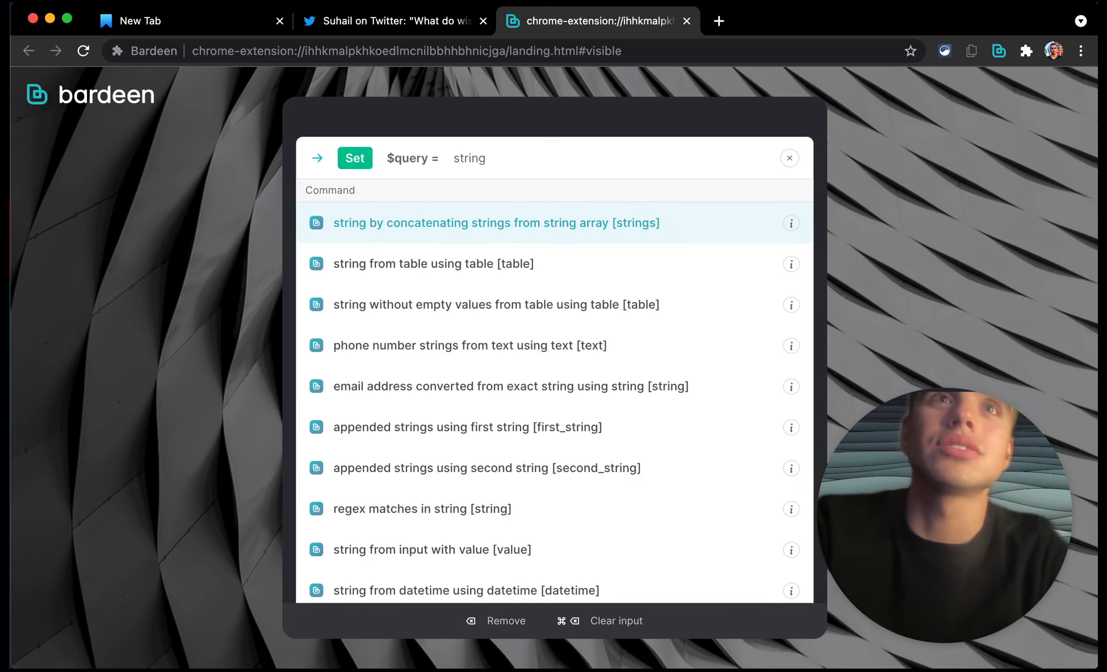
{"action": "left_click", "coordinate": [532, 542]}
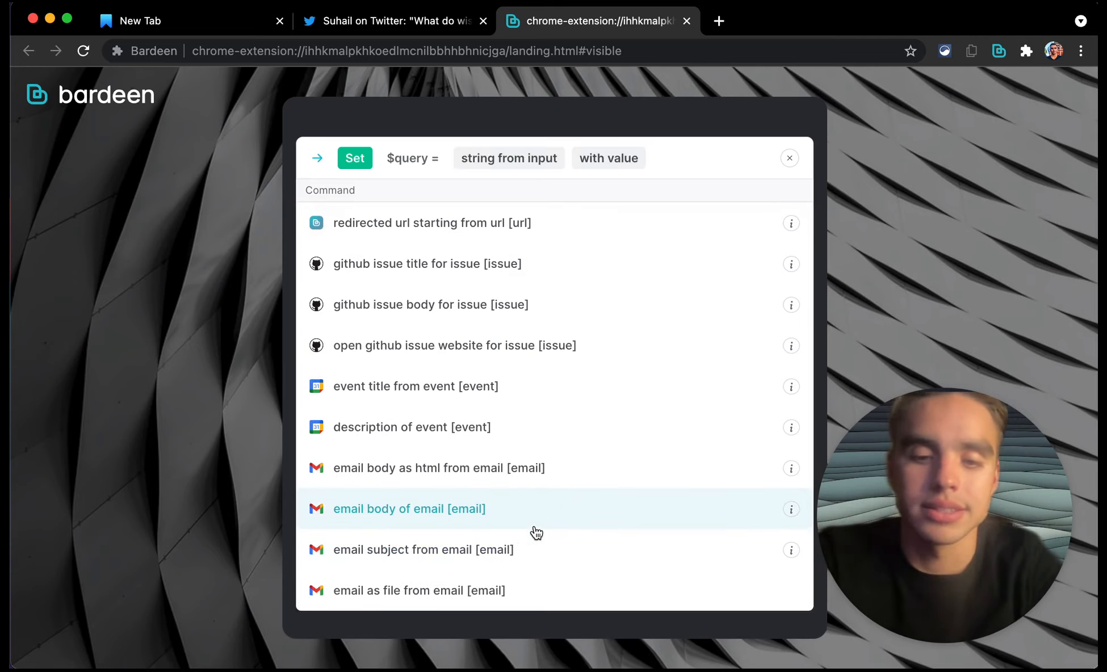
{"action": "type", "text": "Something"}
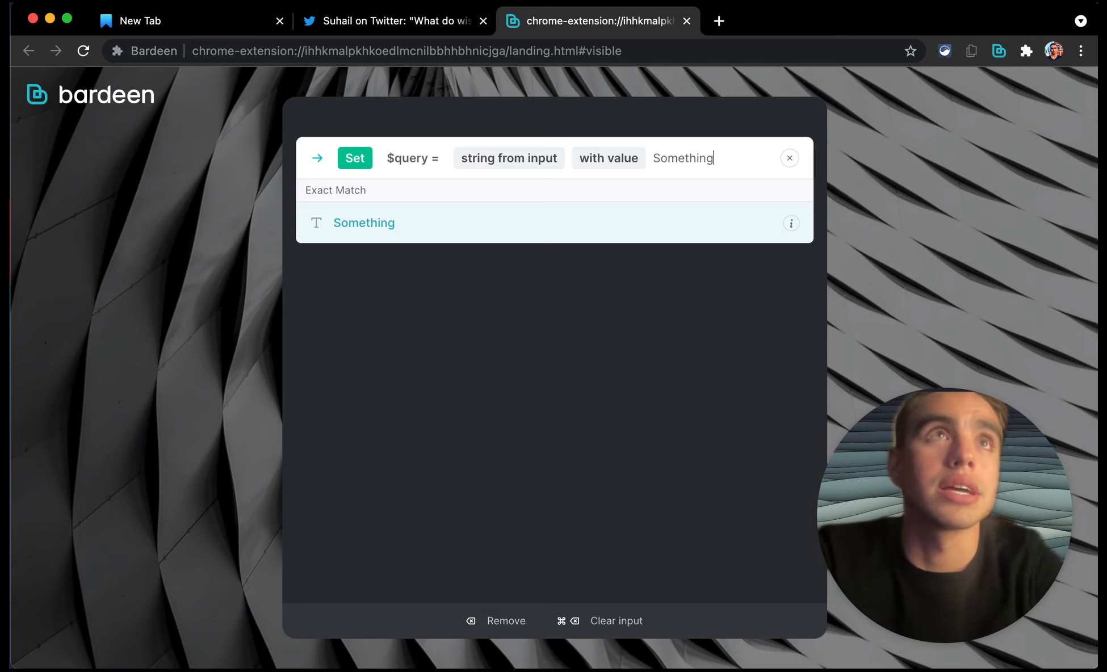
{"action": "type", "text": " really cool"}
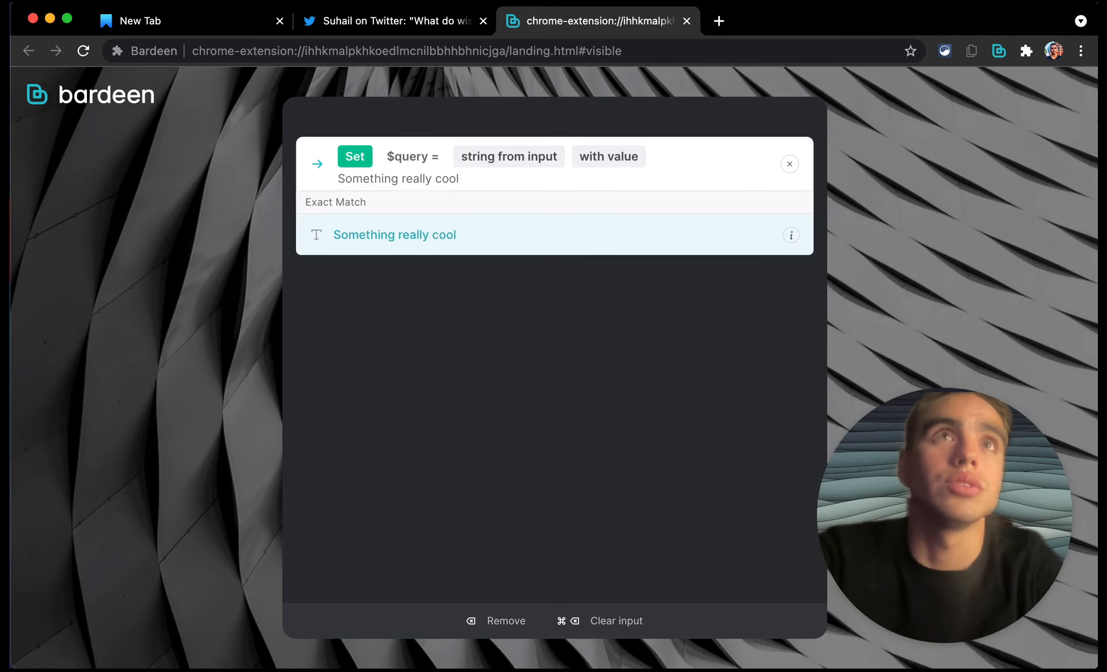
{"action": "key", "text": "Return"}
{"action": "key", "text": "Return"}
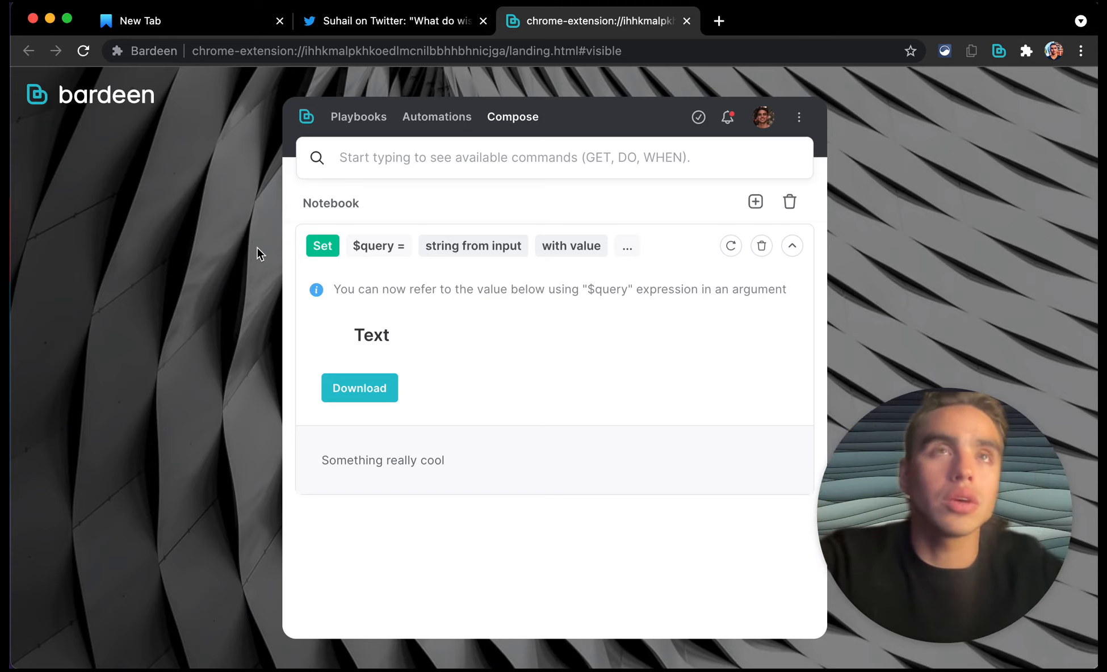
Step: Open the google.com home page in the current browser tab
{"action": "left_click", "coordinate": [299, 45]}
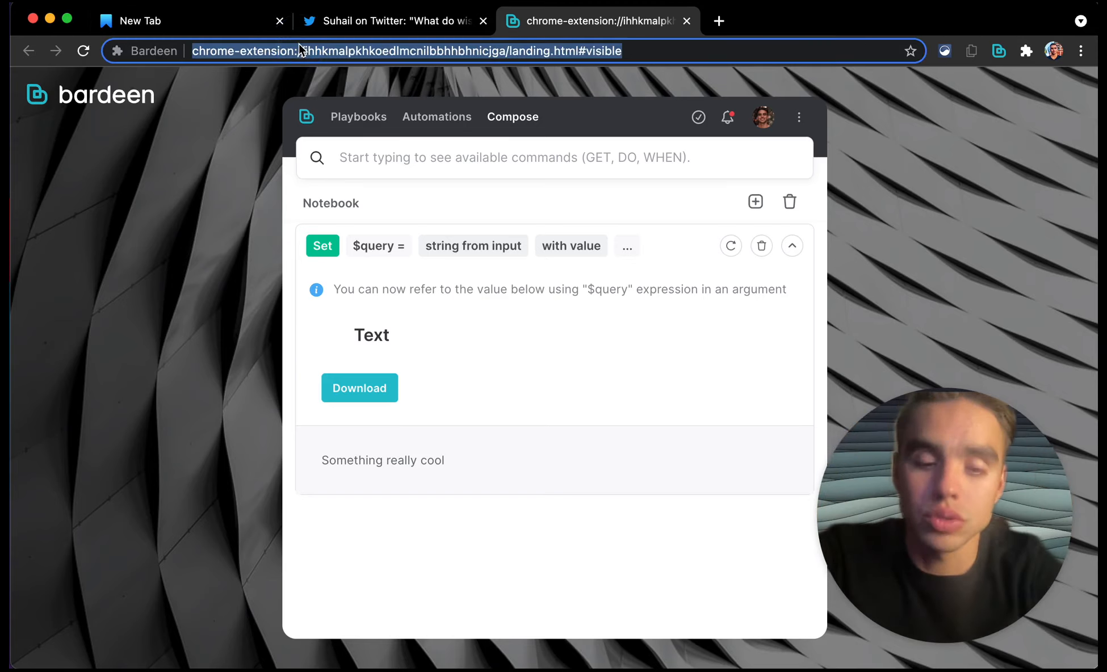
{"action": "type", "text": "gog"}
{"action": "key", "text": "BackSpace"}
{"action": "type", "text": "ogle"}
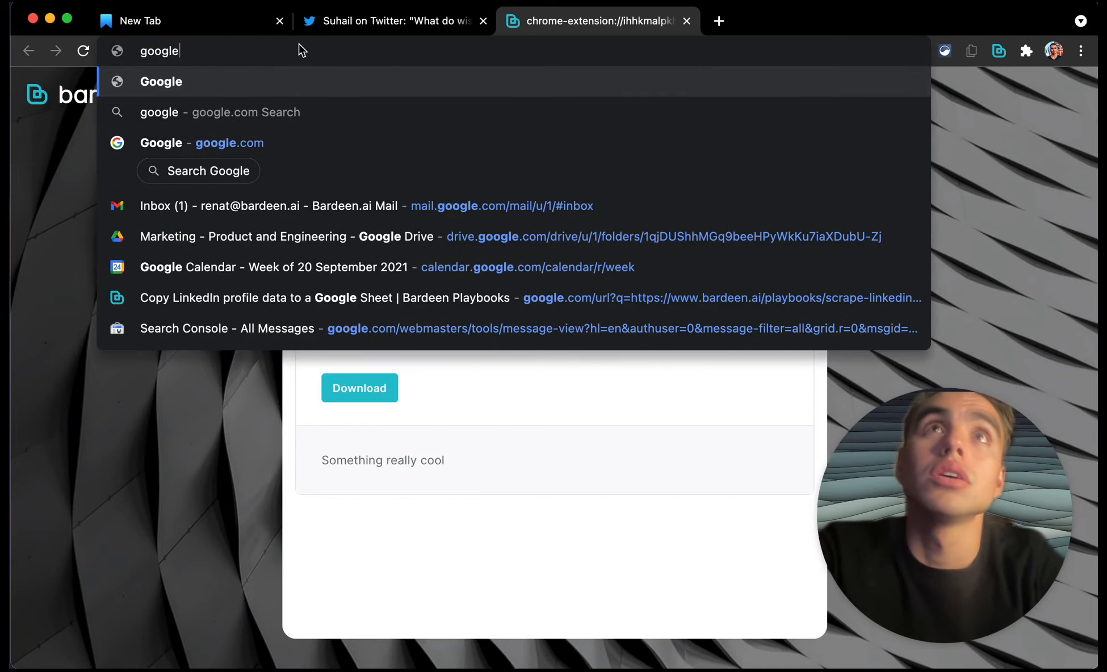
{"action": "key", "text": "Down"}
{"action": "key", "text": "Down"}
{"action": "key", "text": "Return"}
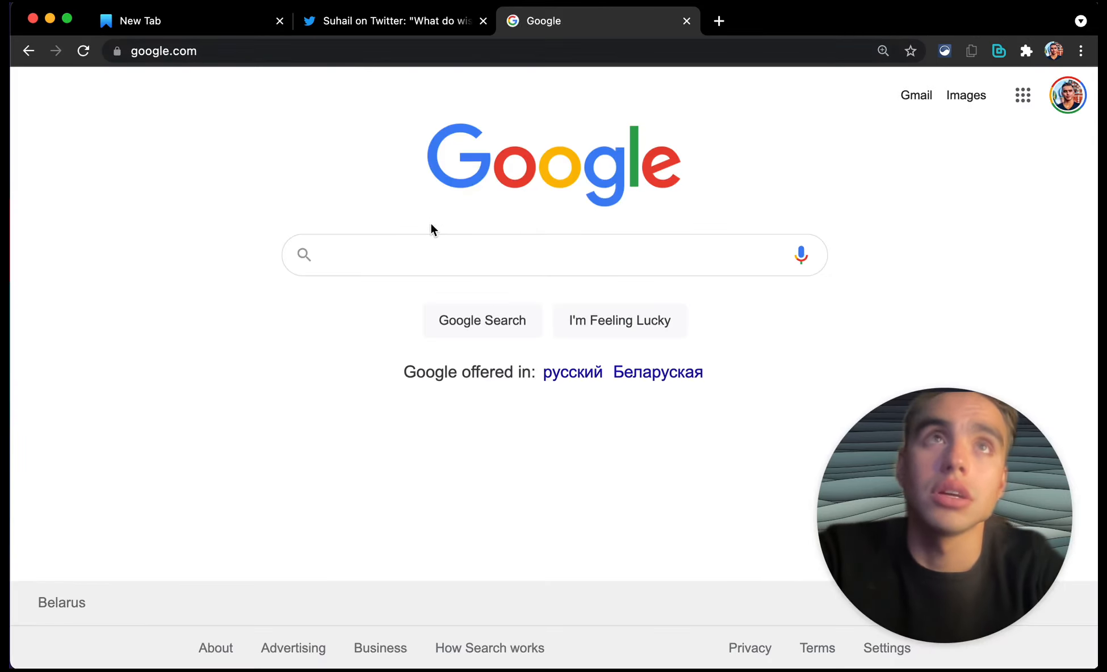
Step: Search Google for "Dope stuff"
{"action": "left_click", "coordinate": [438, 259]}
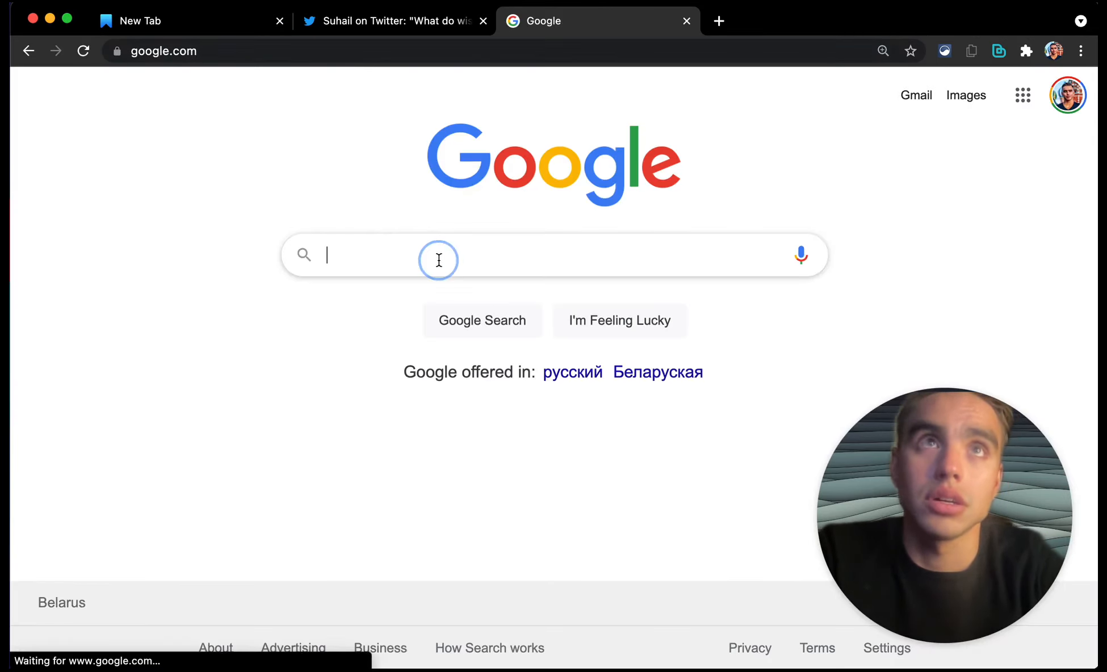
{"action": "type", "text": "Dope "}
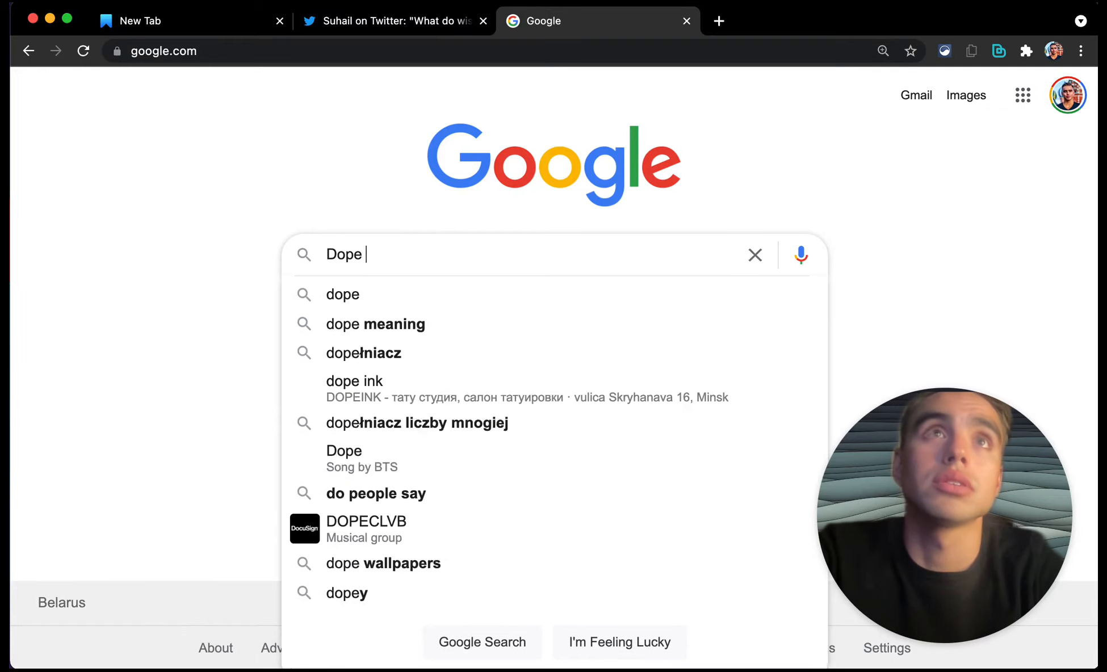
{"action": "type", "text": "stuff"}
{"action": "key", "text": "Return"}
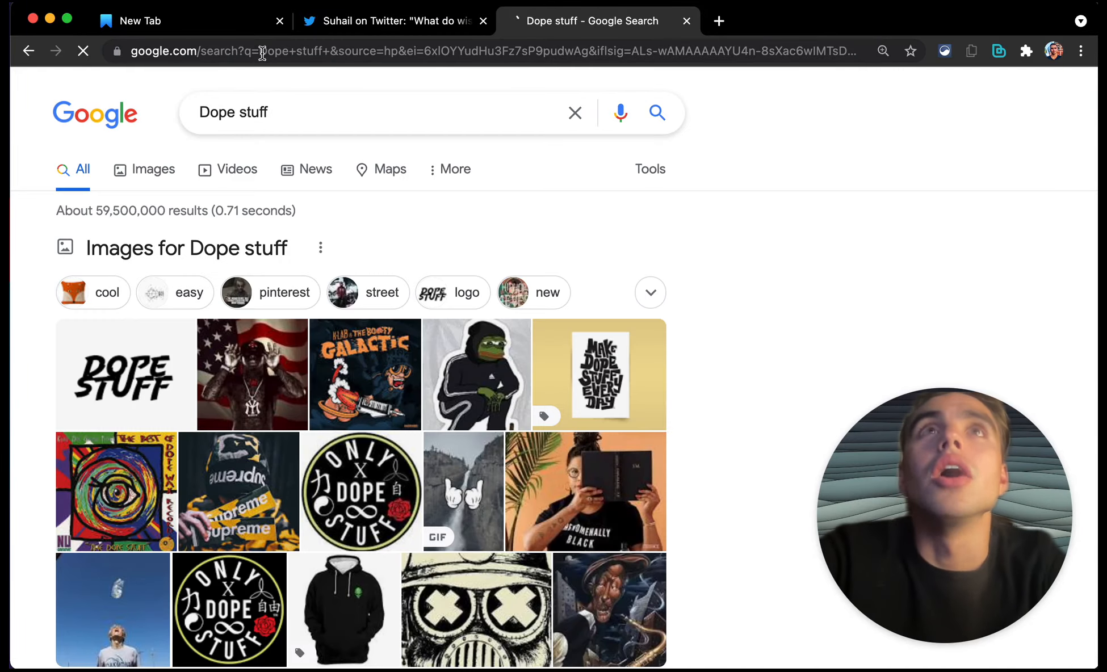
Step: Trim the search results URL so that it ends after "Dope+stuff", removing all the parameters behind it
{"action": "left_click", "coordinate": [223, 52]}
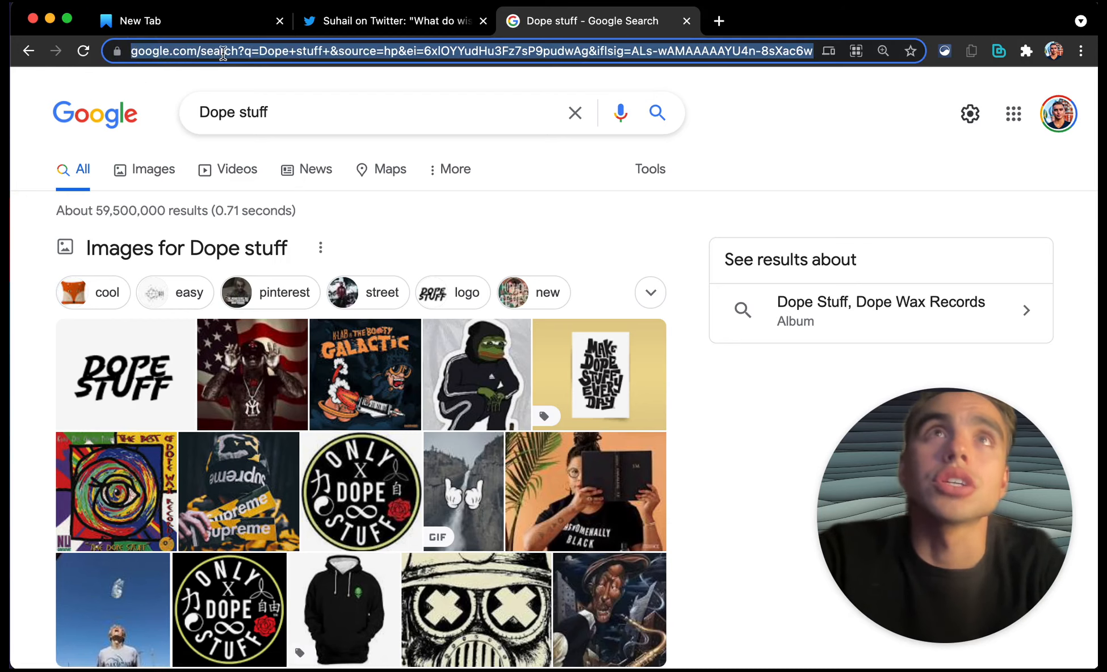
{"action": "left_click", "coordinate": [309, 52]}
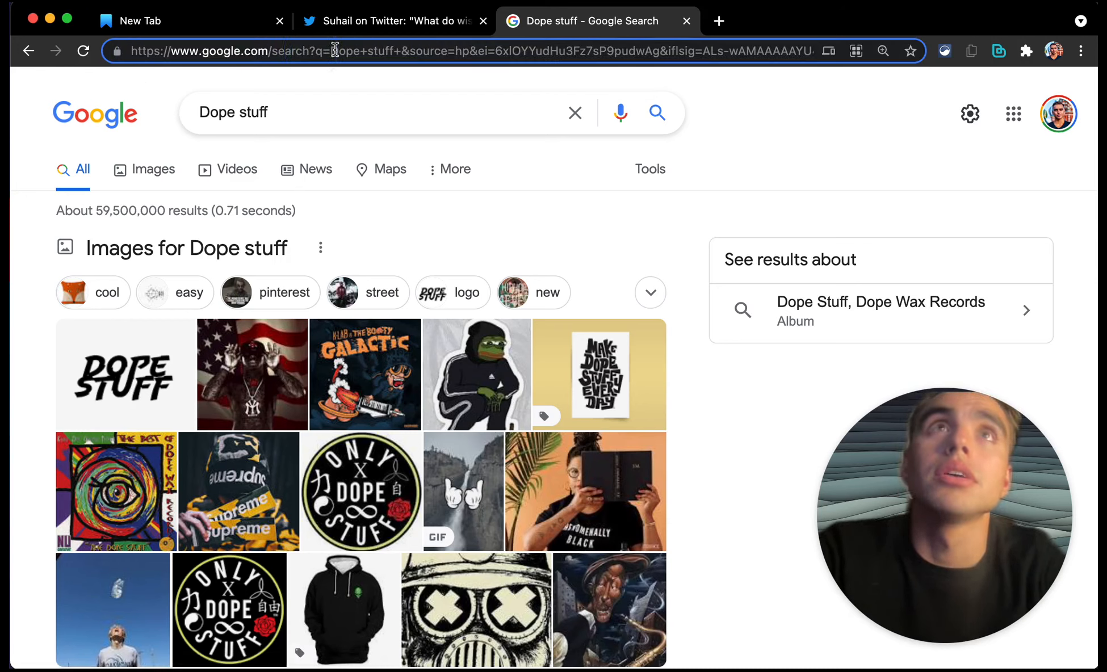
{"action": "key", "text": "alt+Right"}
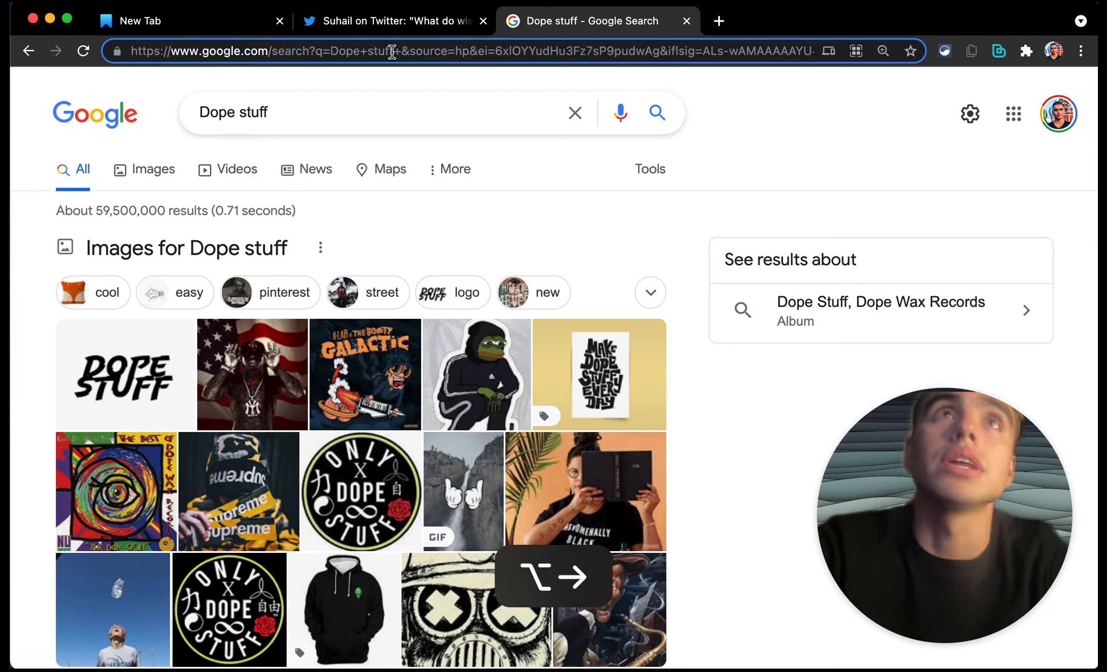
{"action": "key", "text": "shift+Down"}
{"action": "key", "text": "BackSpace"}
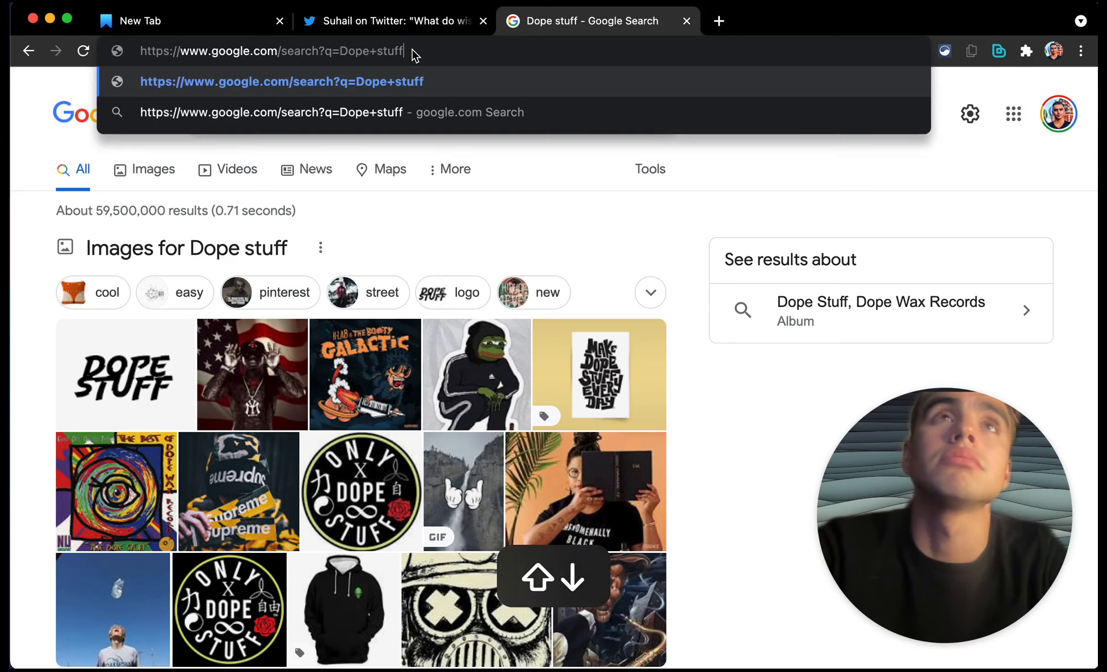
{"action": "left_click", "coordinate": [339, 51]}
{"action": "key", "text": "super+shift+Left"}
{"action": "key", "text": "super+c"}
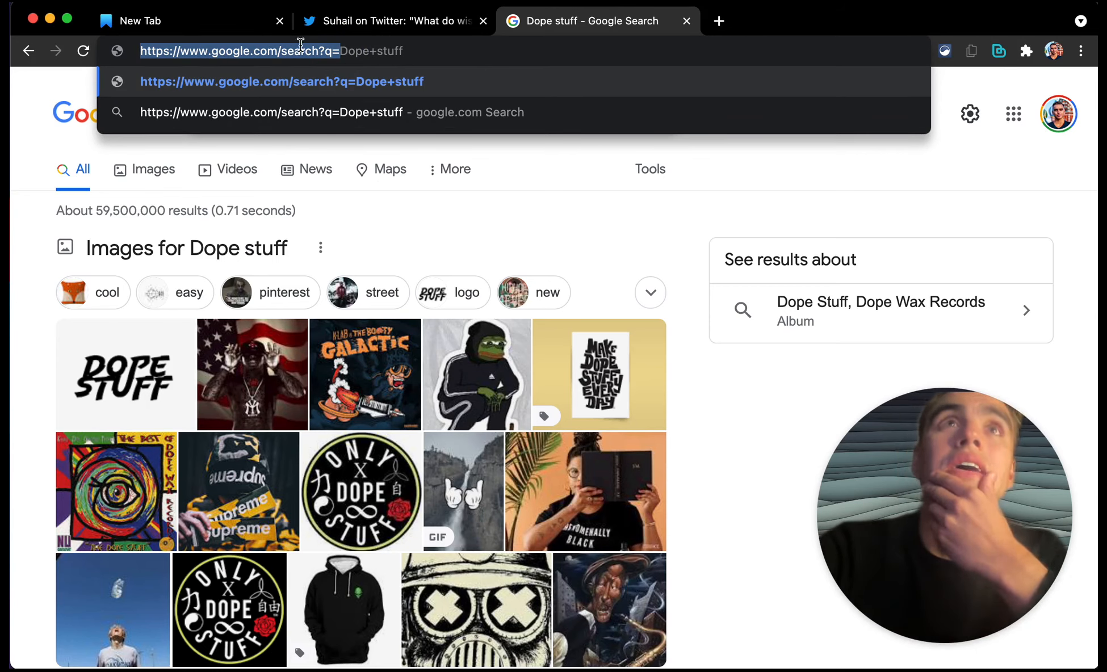
{"action": "left_click_drag", "start_coordinate": [412, 50], "coordinate": [349, 67]}
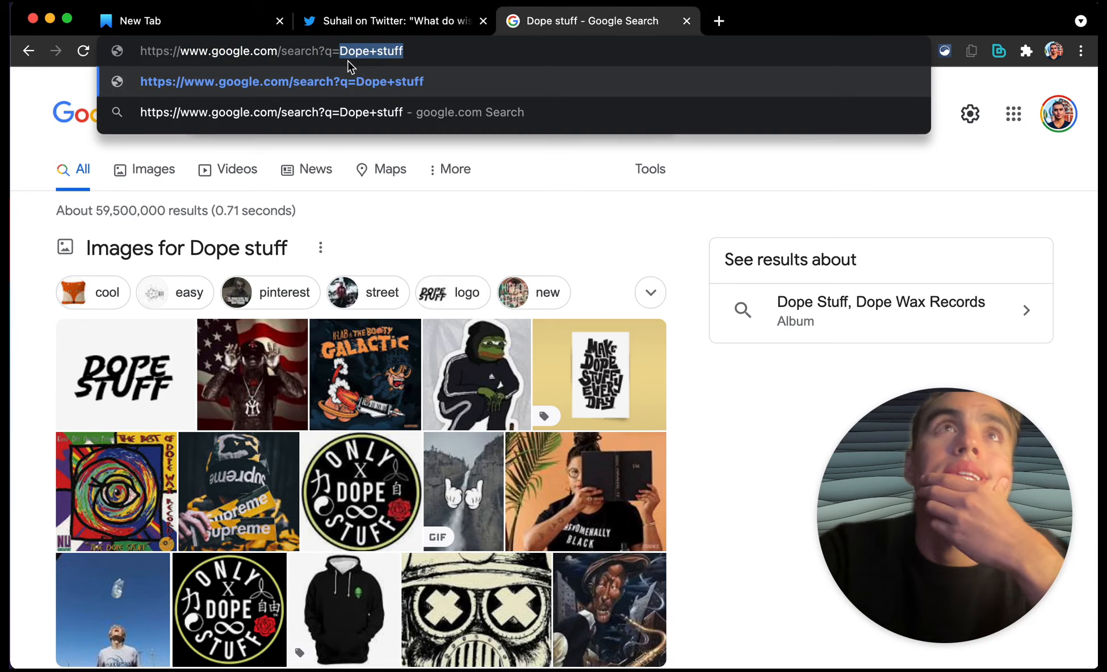
{"action": "left_click", "coordinate": [621, 227]}
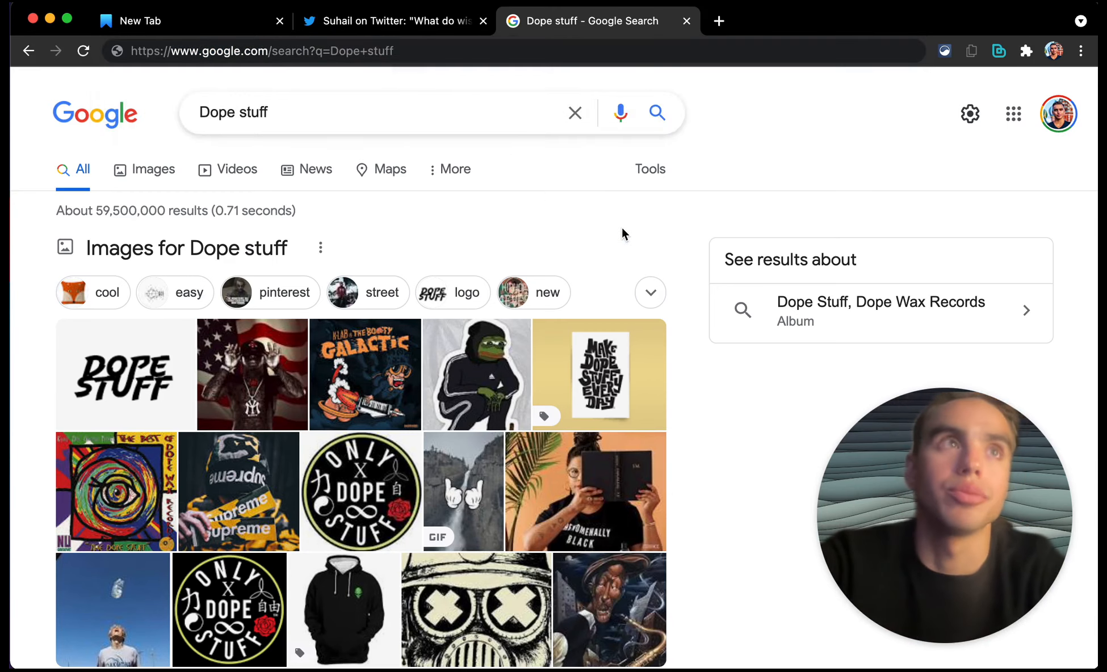
{"action": "key", "text": "alt+b"}
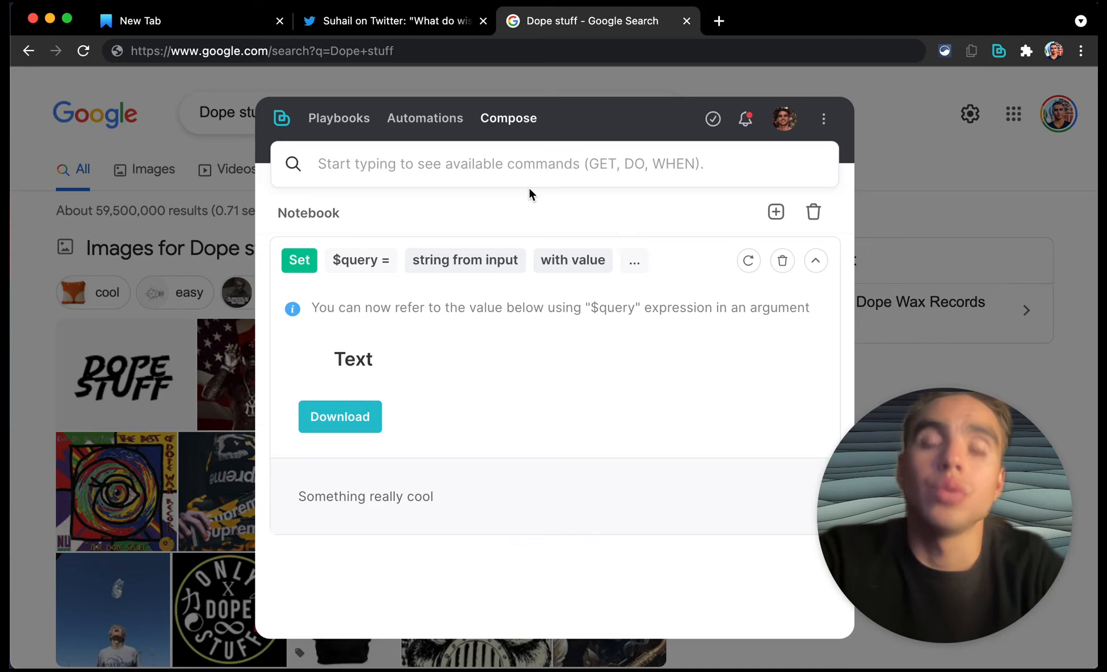
{"action": "type", "text": "Set"}
{"action": "key", "text": "Return"}
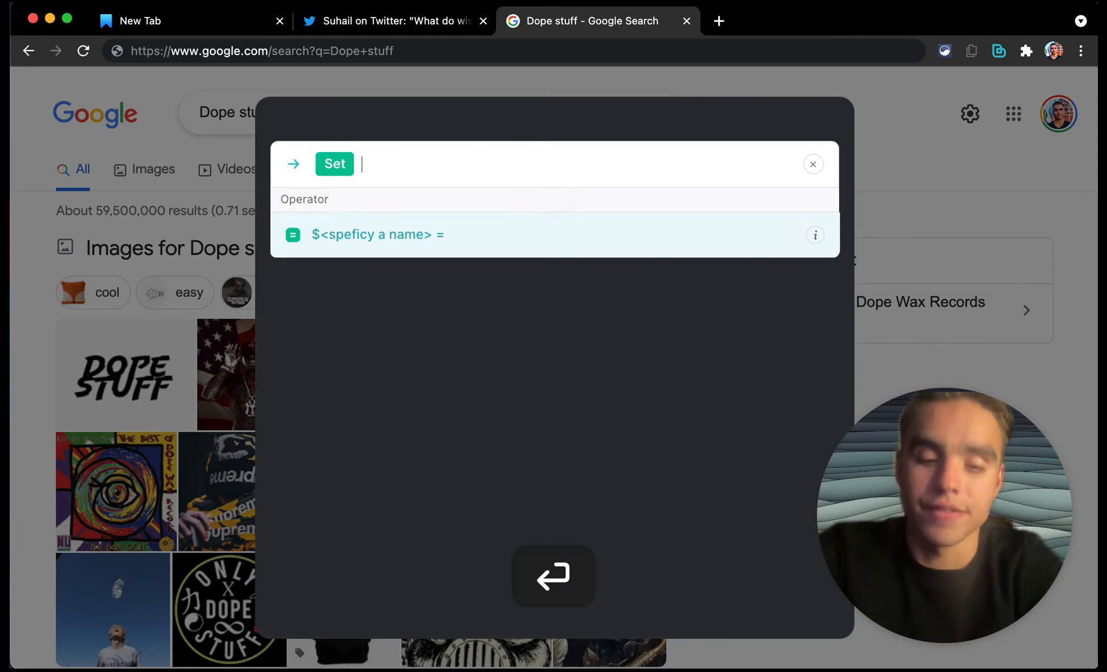
{"action": "type", "text": "Google"}
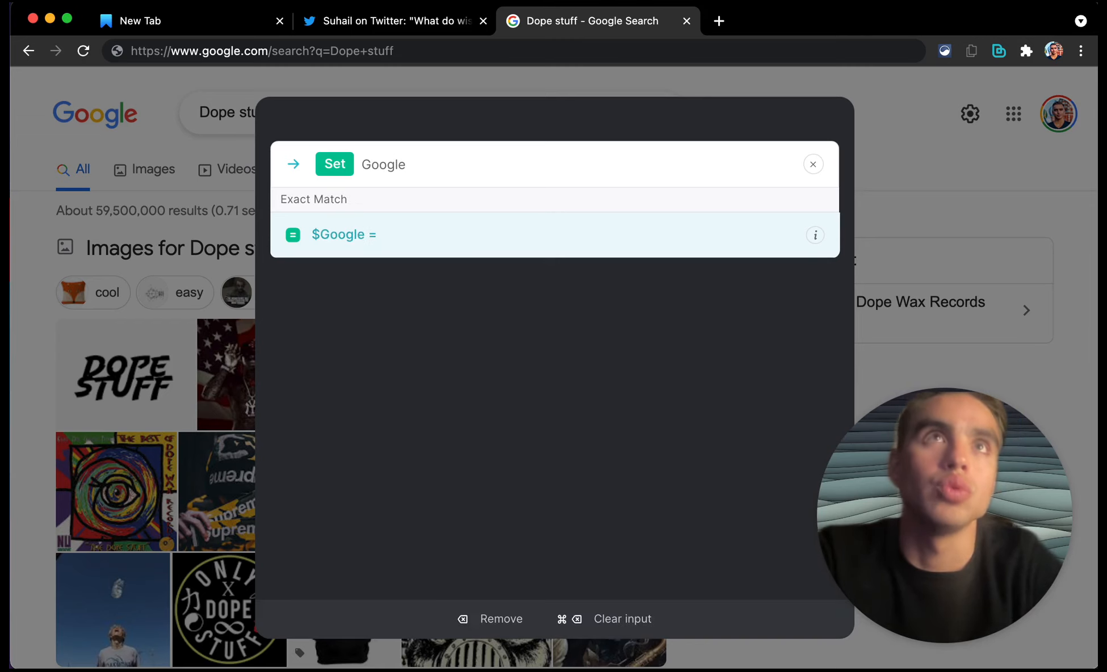
{"action": "key", "text": "Return"}
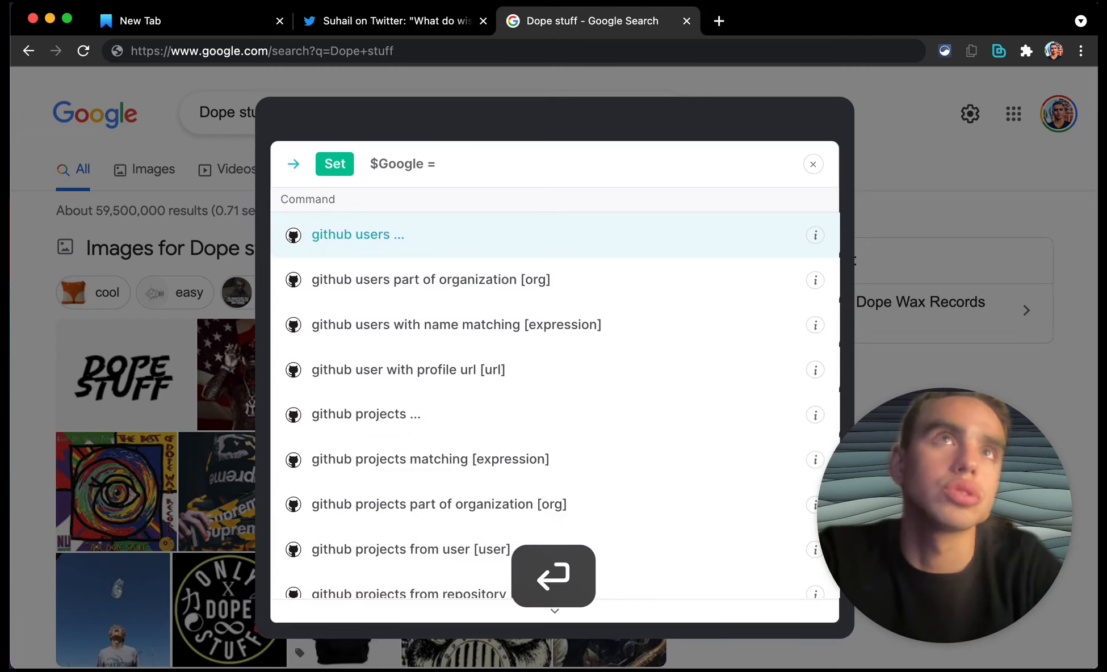
{"action": "type", "text": "string"}
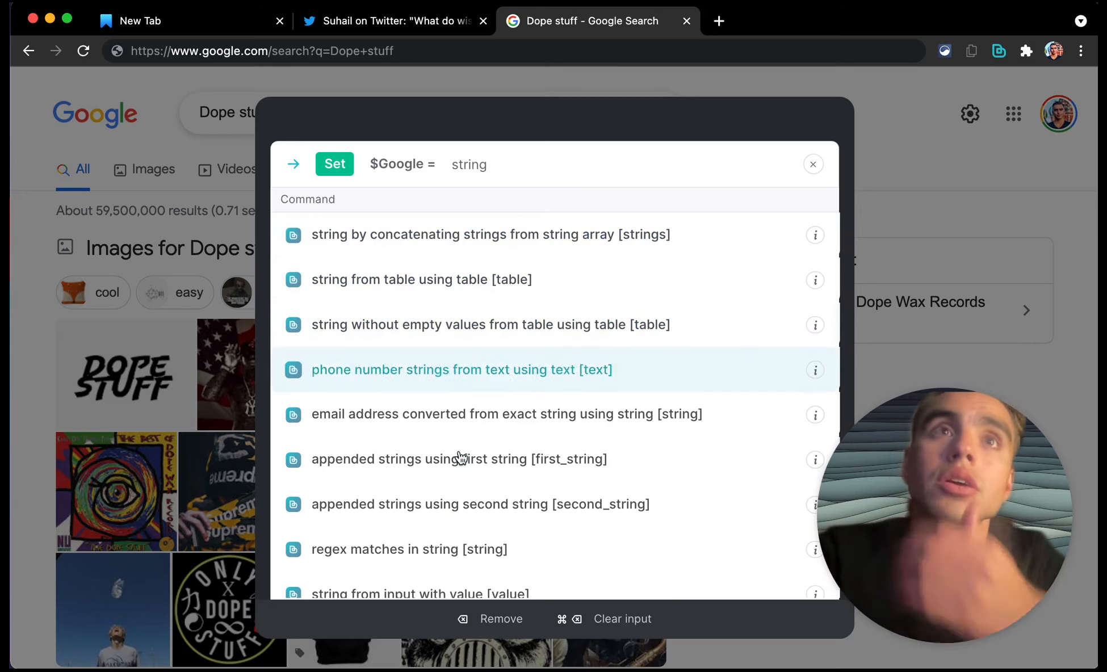
{"action": "scroll", "coordinate": [459, 466], "scroll_direction": "down", "scroll_amount": 1}
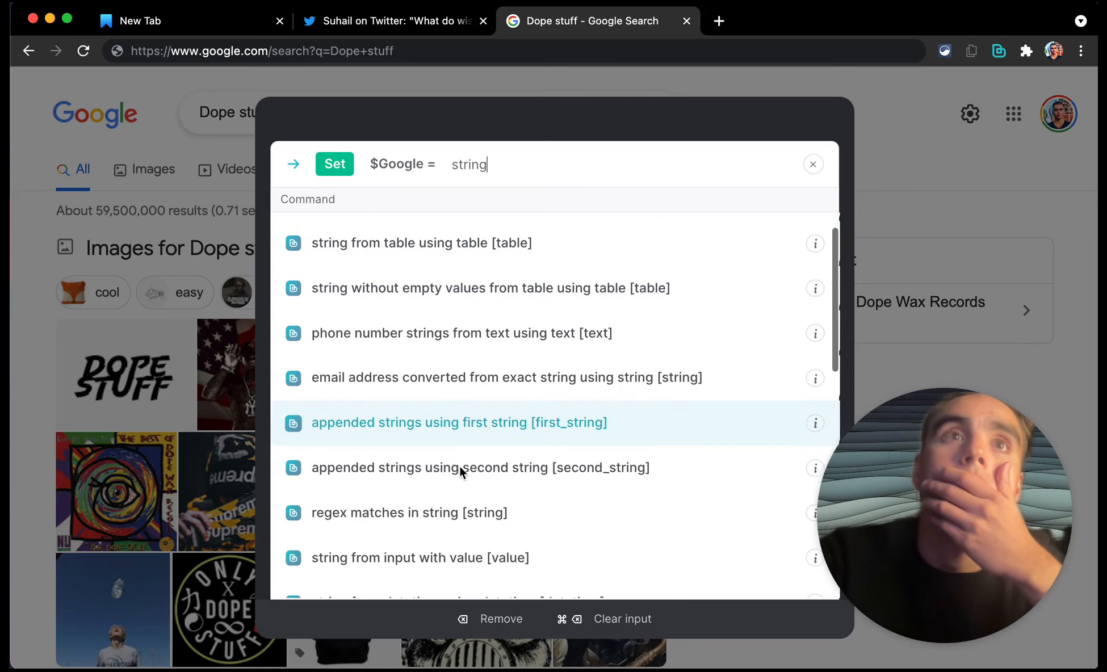
{"action": "left_click", "coordinate": [492, 560]}
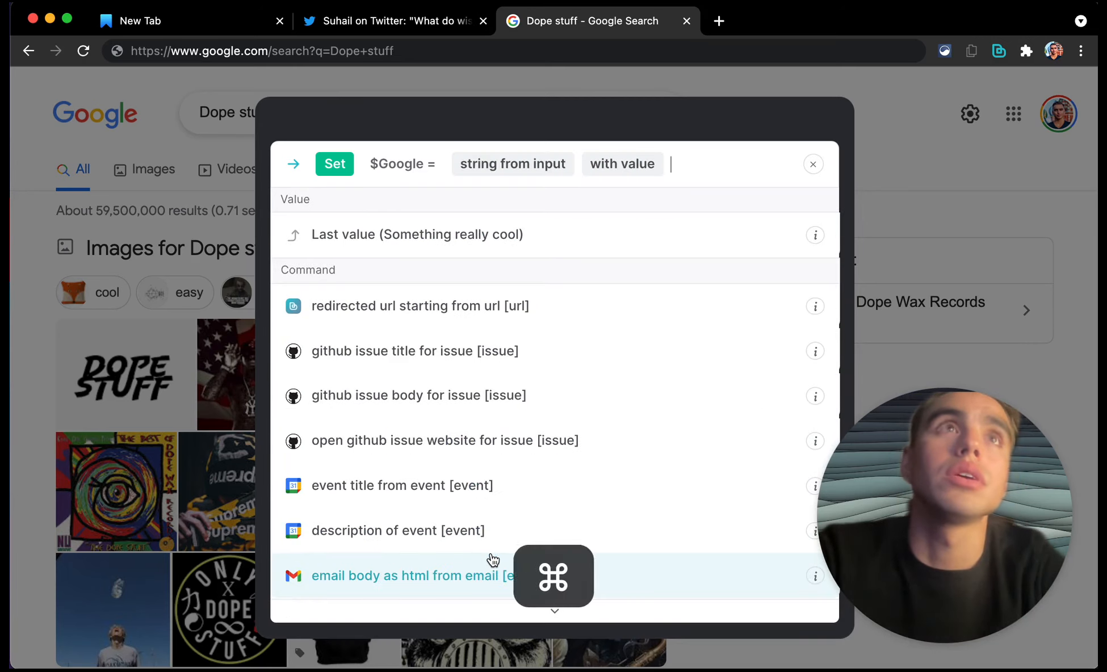
{"action": "type", "text": "https://www.google.com/search?q="}
{"action": "left_click", "coordinate": [507, 262]}
{"action": "left_click", "coordinate": [506, 261]}
{"action": "scroll", "coordinate": [509, 511], "scroll_direction": "down", "scroll_amount": 5}
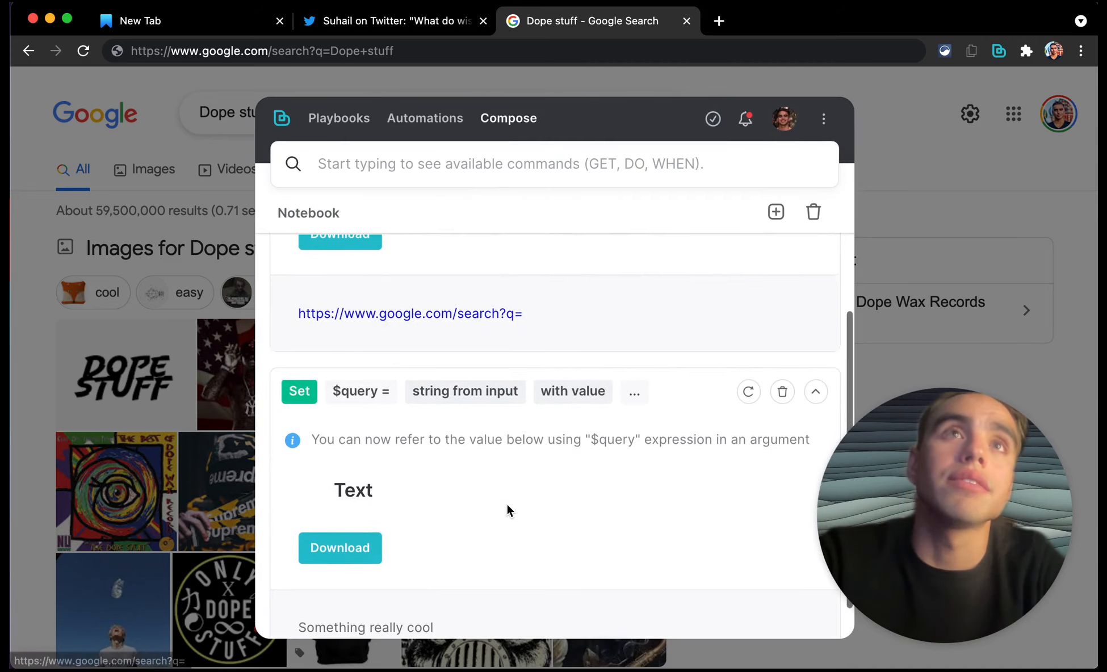
{"action": "scroll", "coordinate": [508, 507], "scroll_direction": "up", "scroll_amount": 5}
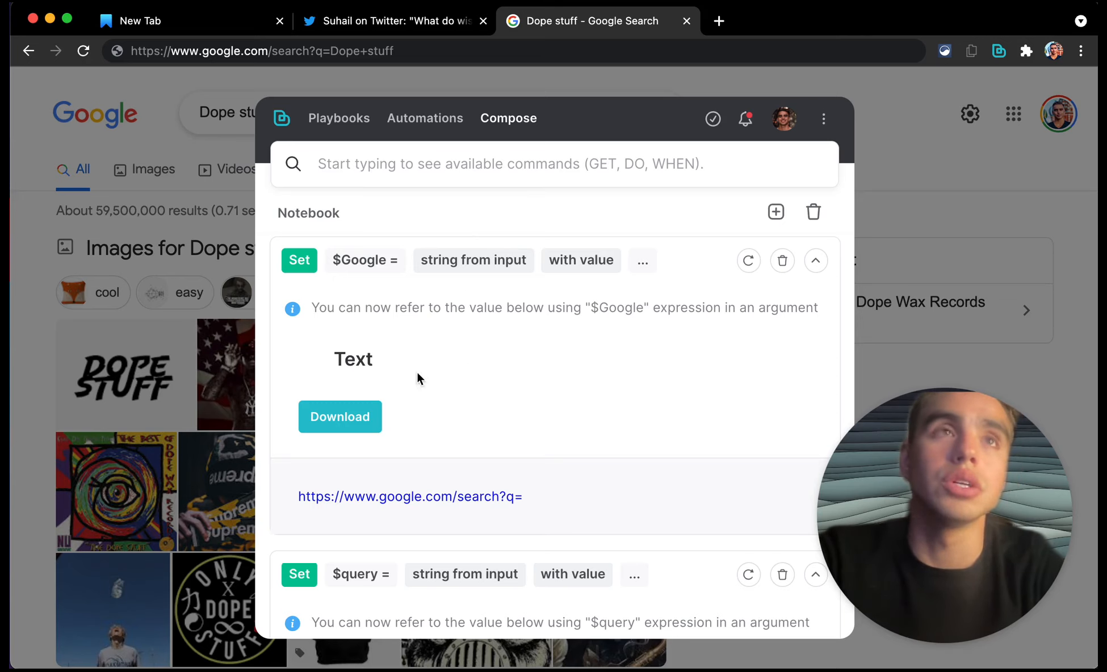
{"action": "scroll", "coordinate": [570, 347], "scroll_direction": "down", "scroll_amount": 5}
{"action": "scroll", "coordinate": [570, 351], "scroll_direction": "up", "scroll_amount": 2}
{"action": "scroll", "coordinate": [572, 356], "scroll_direction": "down", "scroll_amount": 1}
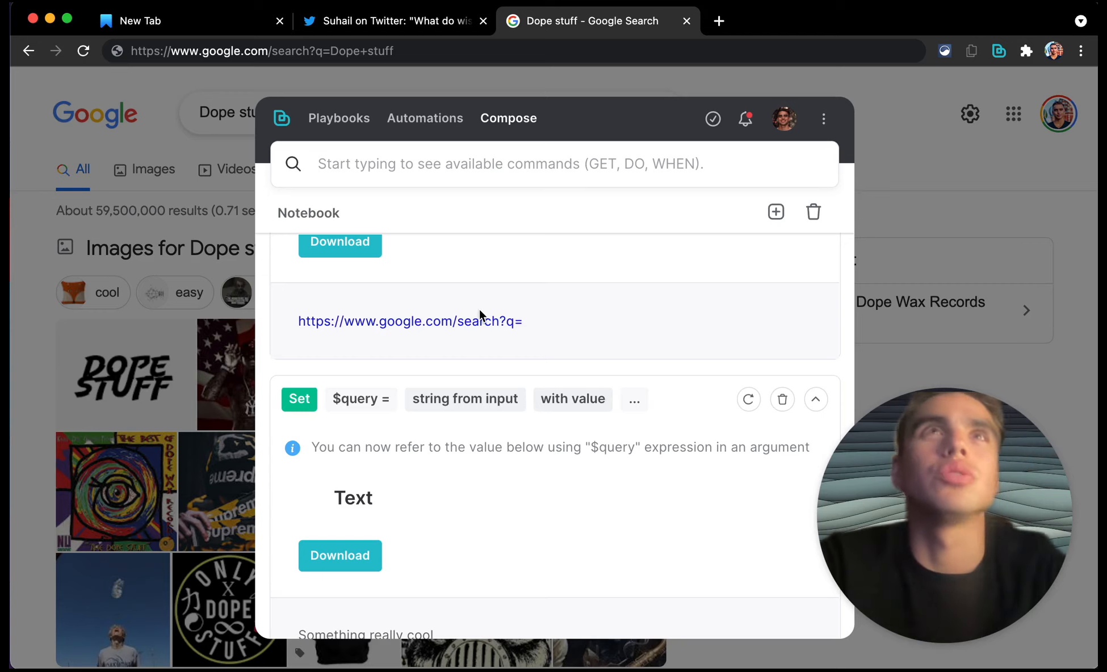
Step: Replace the plus sign in the Google search URL with a space, load the page and dismiss the Bardeen window
{"action": "left_click", "coordinate": [363, 52]}
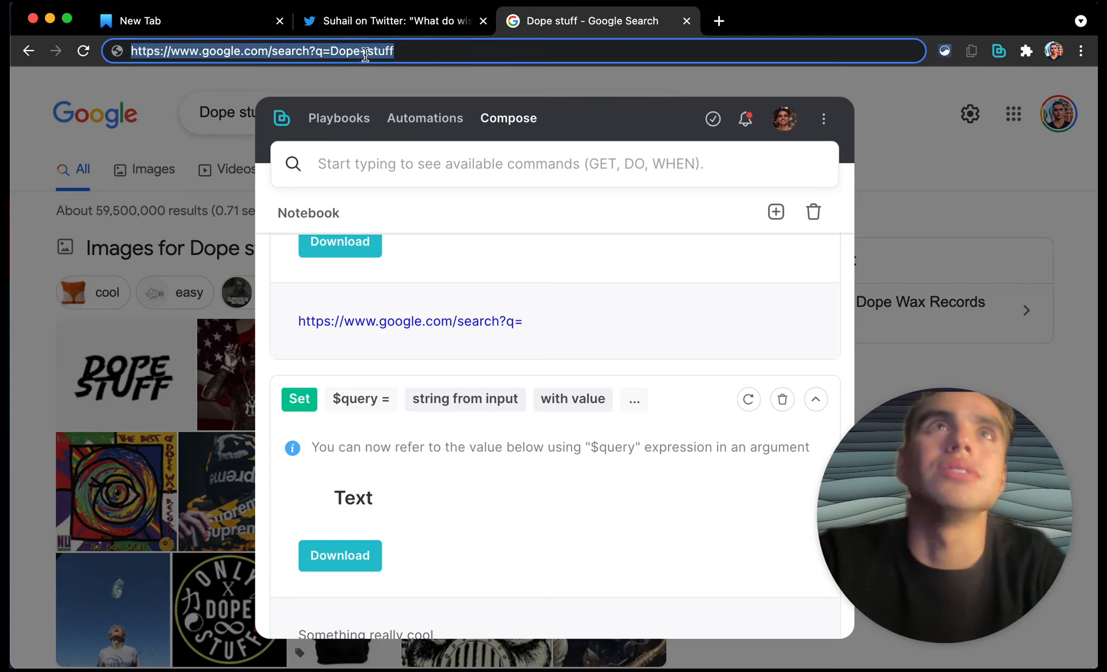
{"action": "left_click", "coordinate": [365, 54]}
{"action": "key", "text": "BackSpace"}
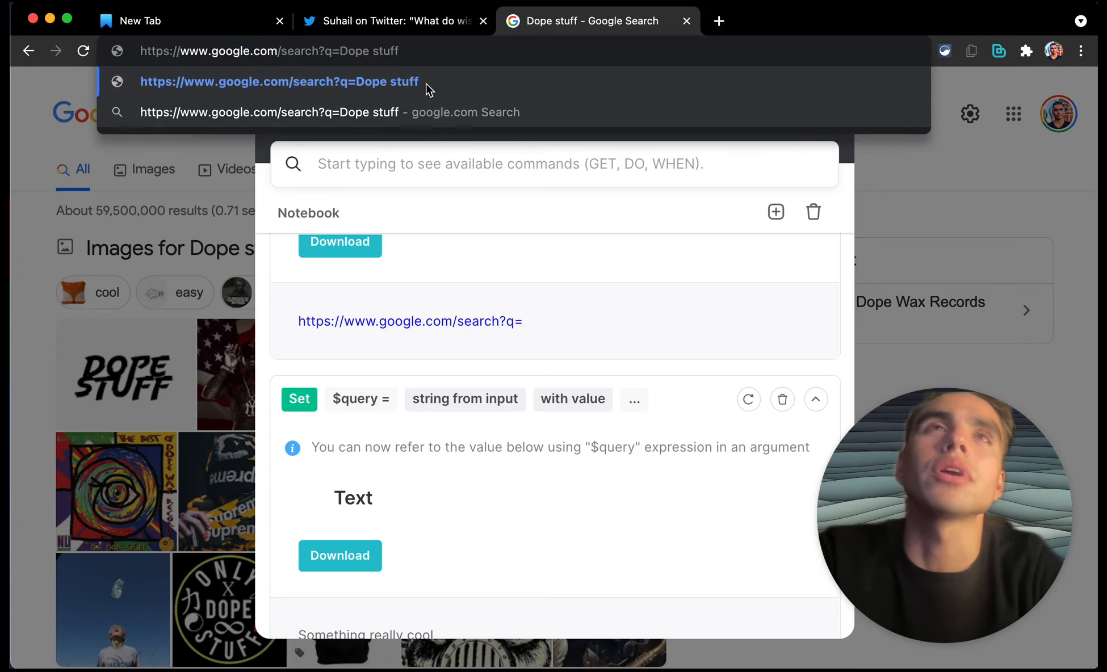
{"action": "left_click", "coordinate": [427, 52]}
{"action": "key", "text": "Return"}
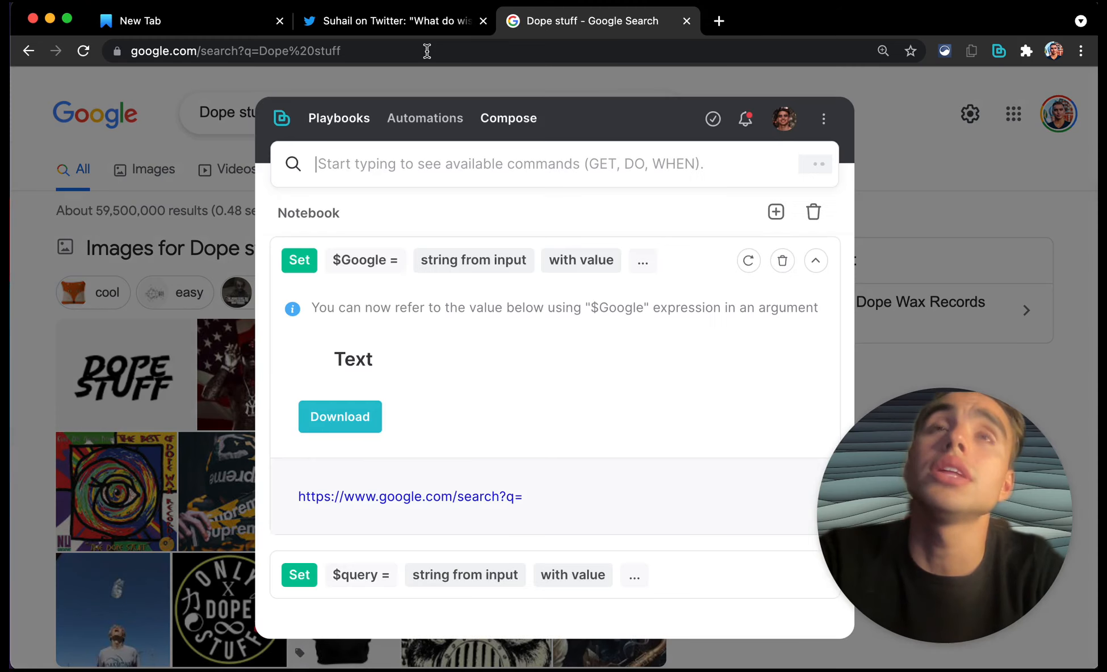
{"action": "left_click", "coordinate": [222, 135]}
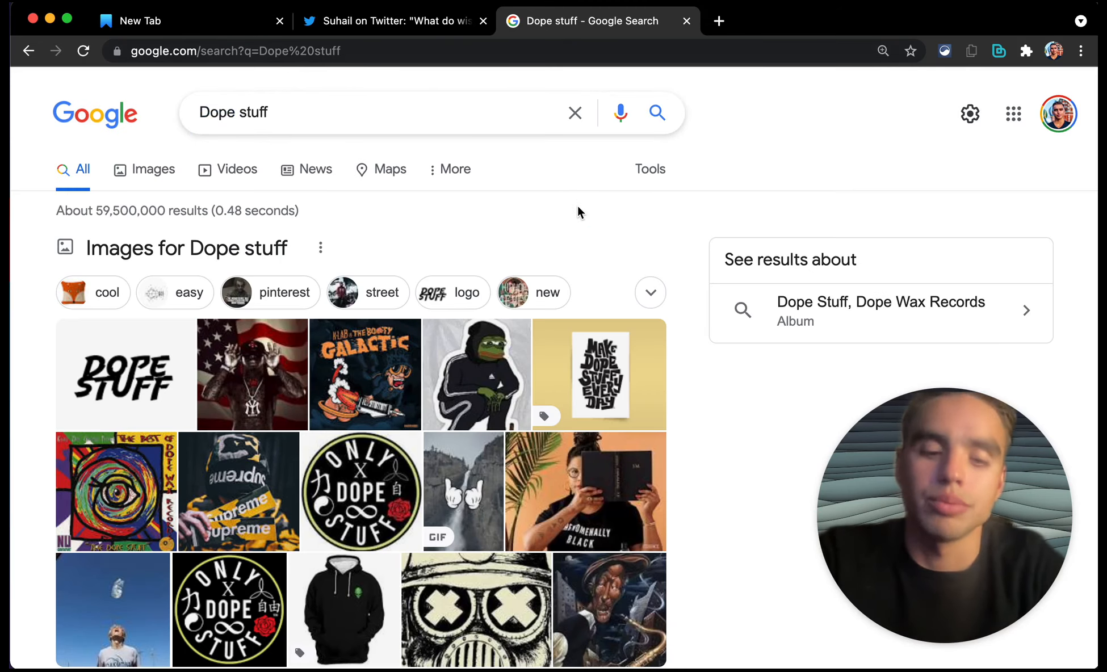
Step: Reopen Bardeen and begin a Set command for a variable named "Search Query"
{"action": "key", "text": "alt+b"}
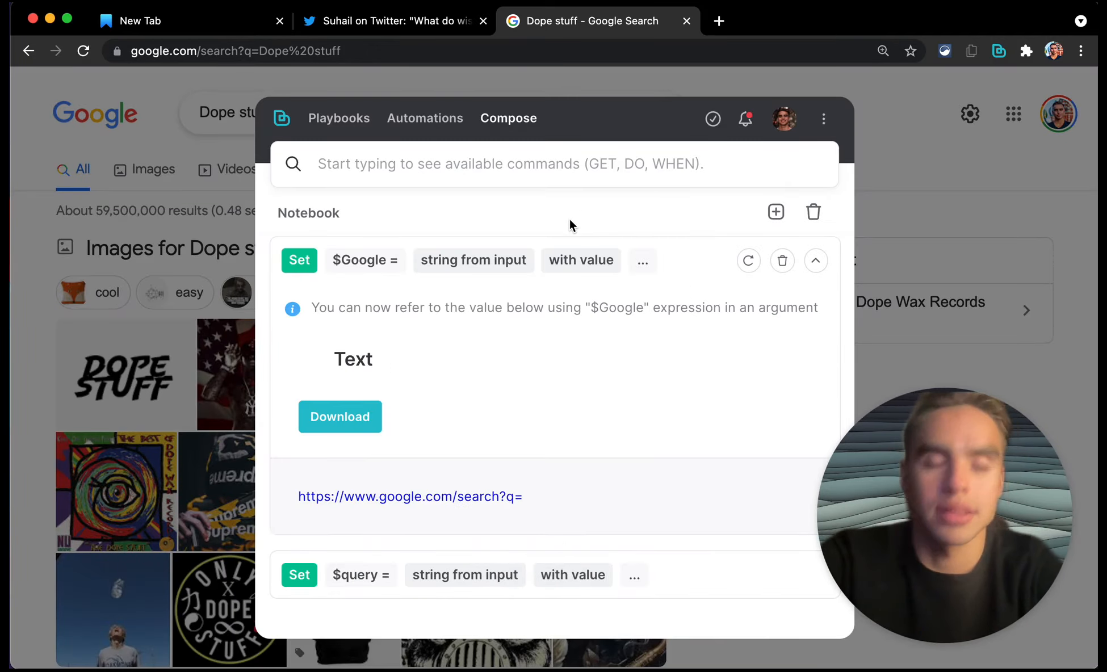
{"action": "type", "text": "searf"}
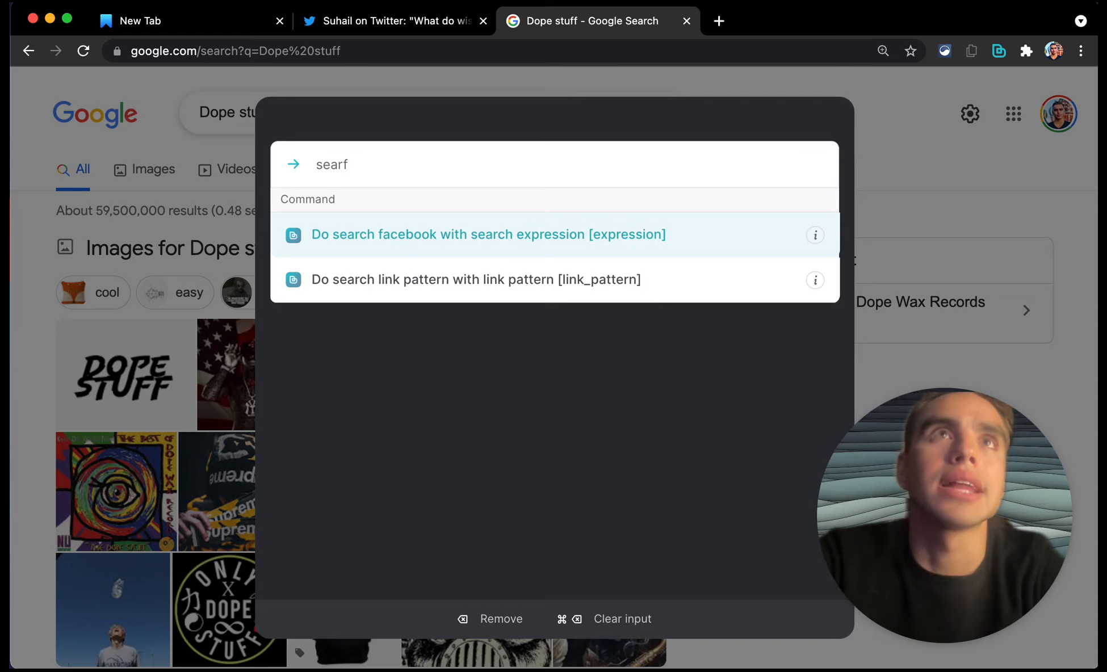
{"action": "key", "text": "super+a"}
{"action": "key", "text": "BackSpace"}
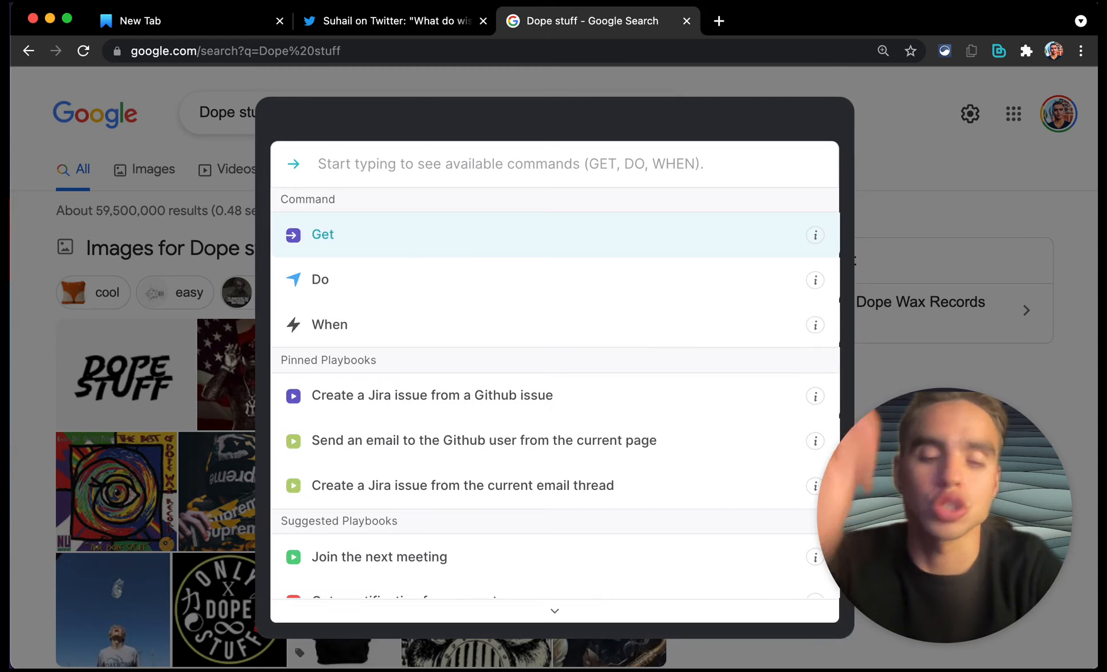
{"action": "type", "text": "set"}
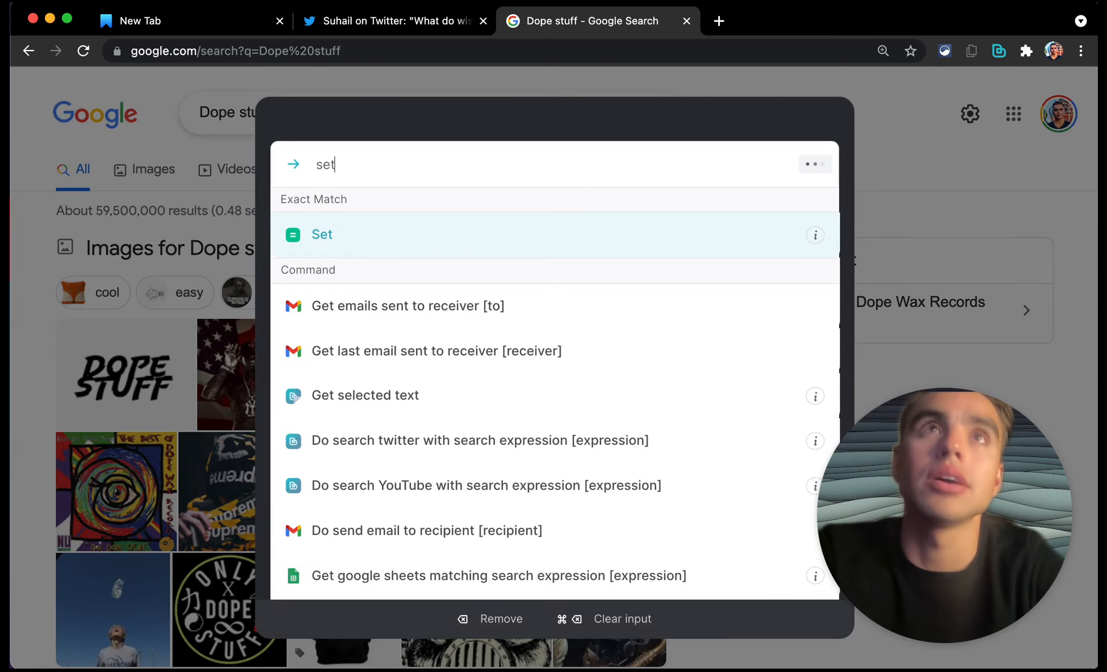
{"action": "key", "text": "Return"}
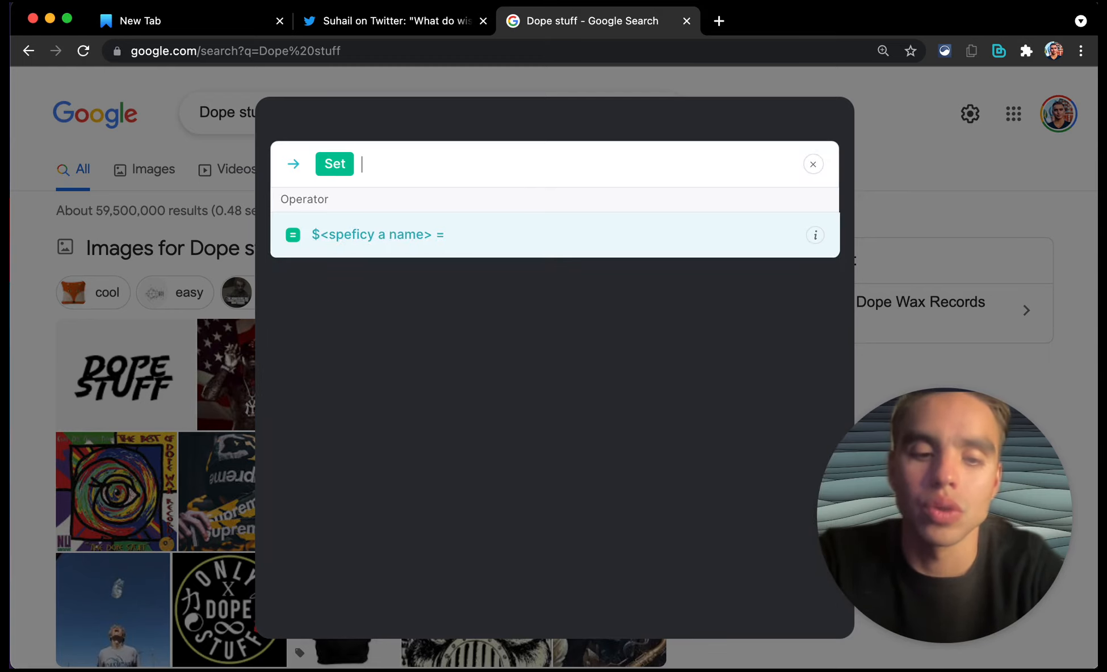
{"action": "type", "text": "Search"}
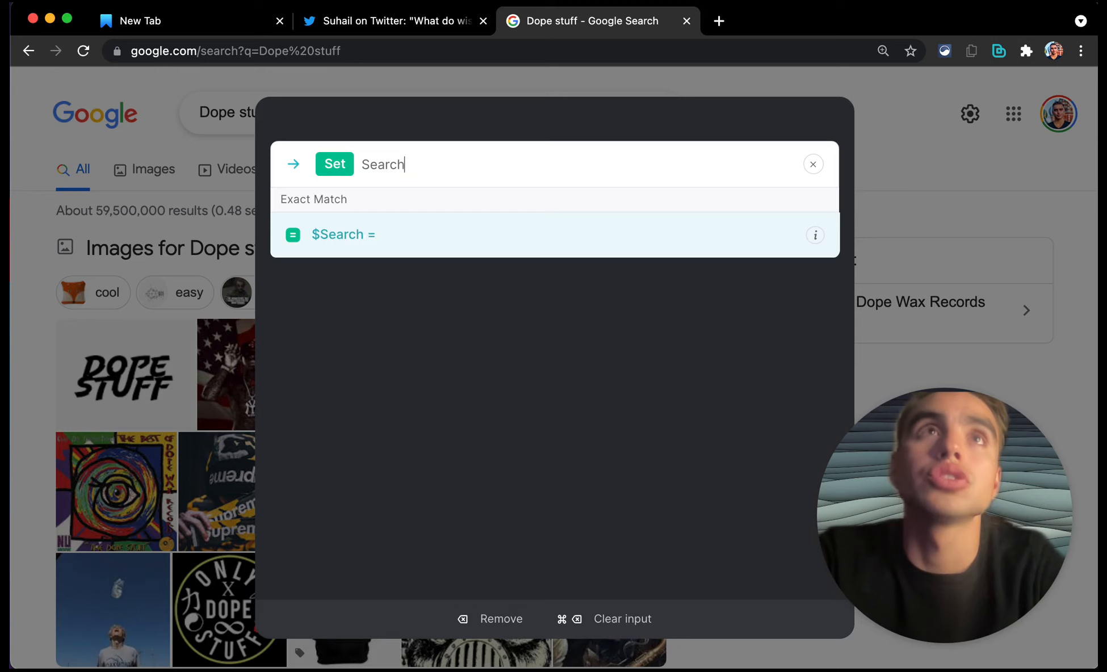
{"action": "type", "text": " Query"}
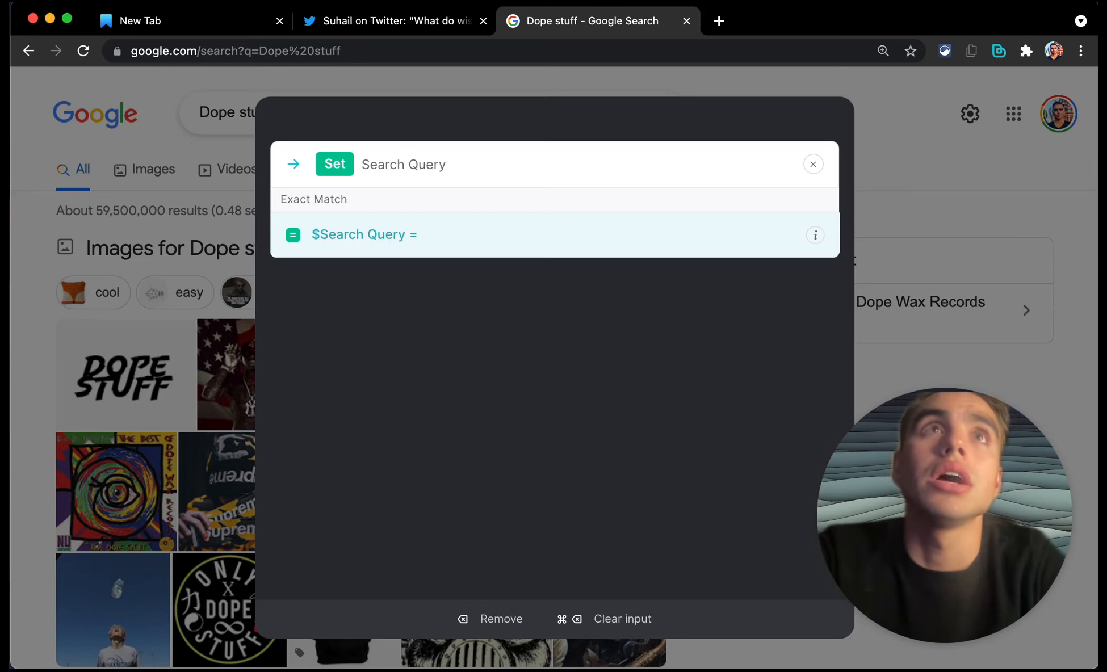
{"action": "key", "text": "Return"}
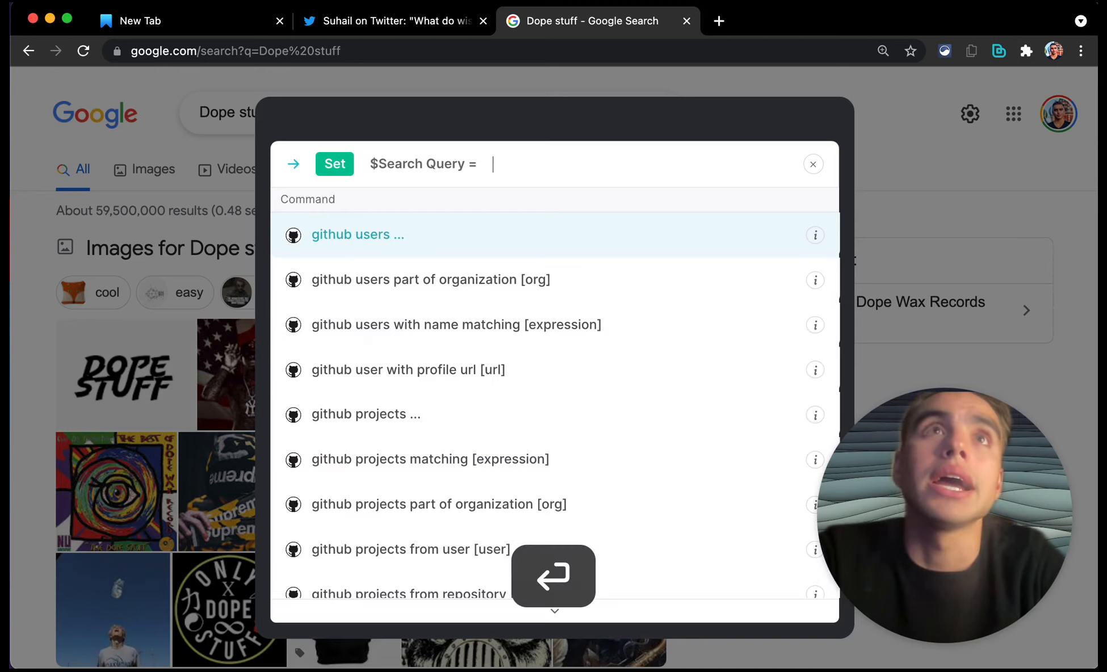
{"action": "type", "text": "search"}
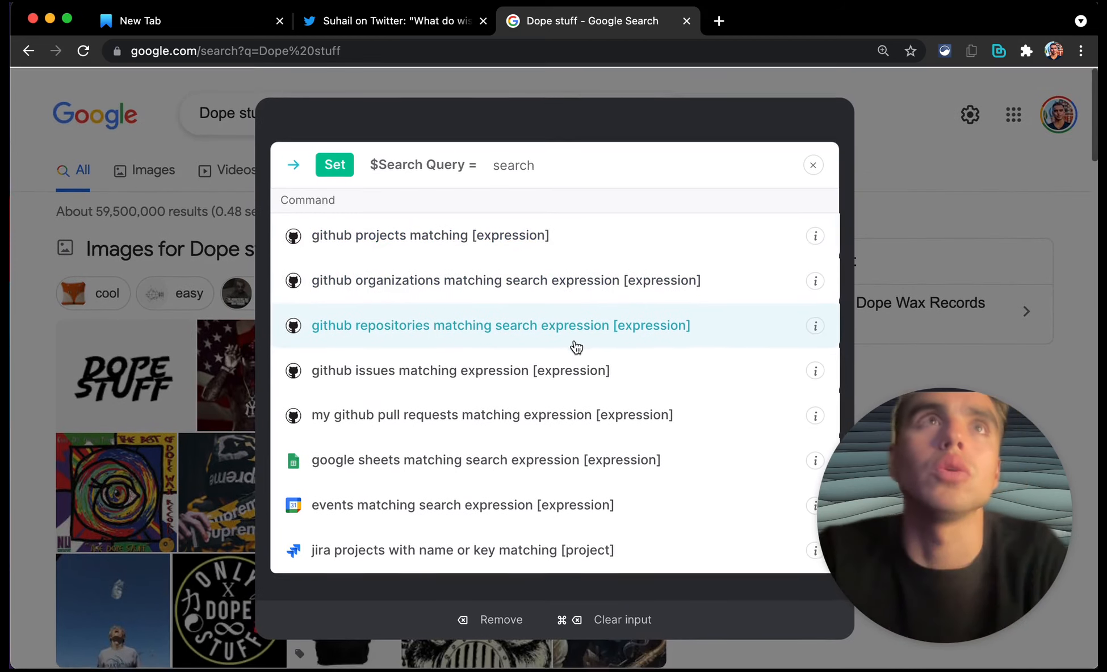
{"action": "key", "text": "alt+shift+Left"}
{"action": "key", "text": "BackSpace"}
{"action": "left_click", "coordinate": [574, 342]}
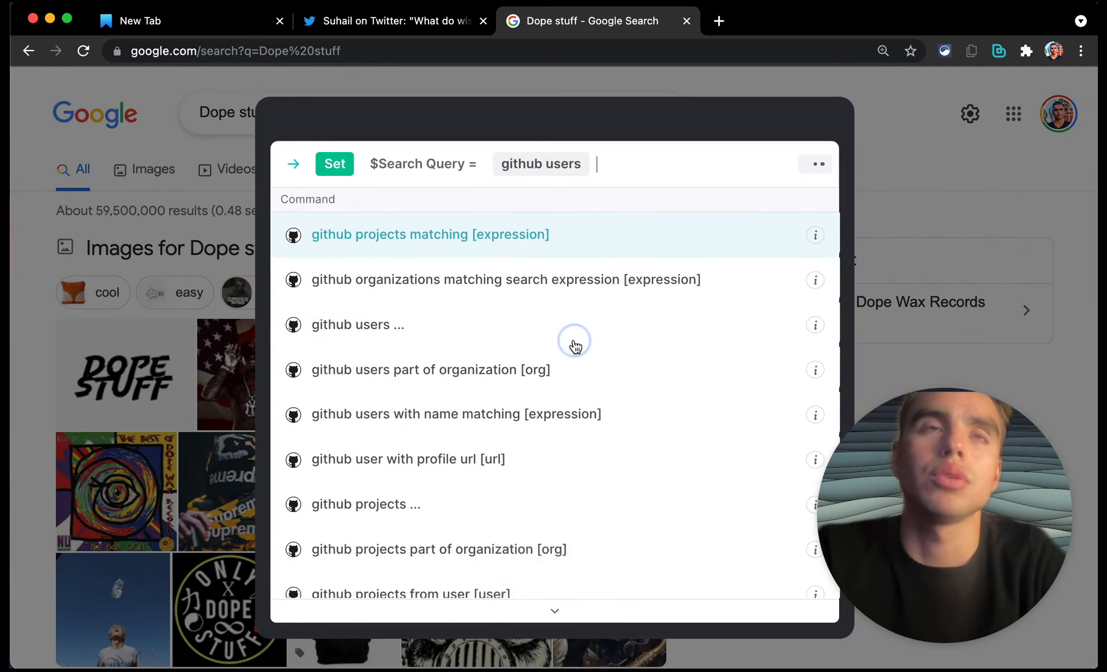
{"action": "key", "text": "BackSpace"}
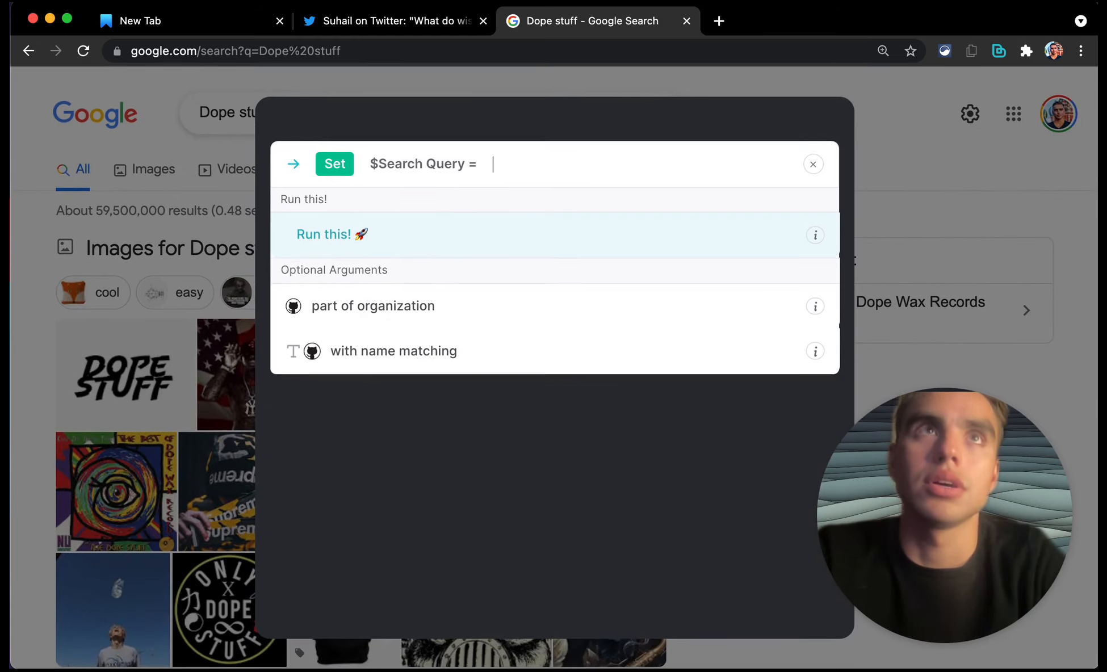
{"action": "type", "text": "search"}
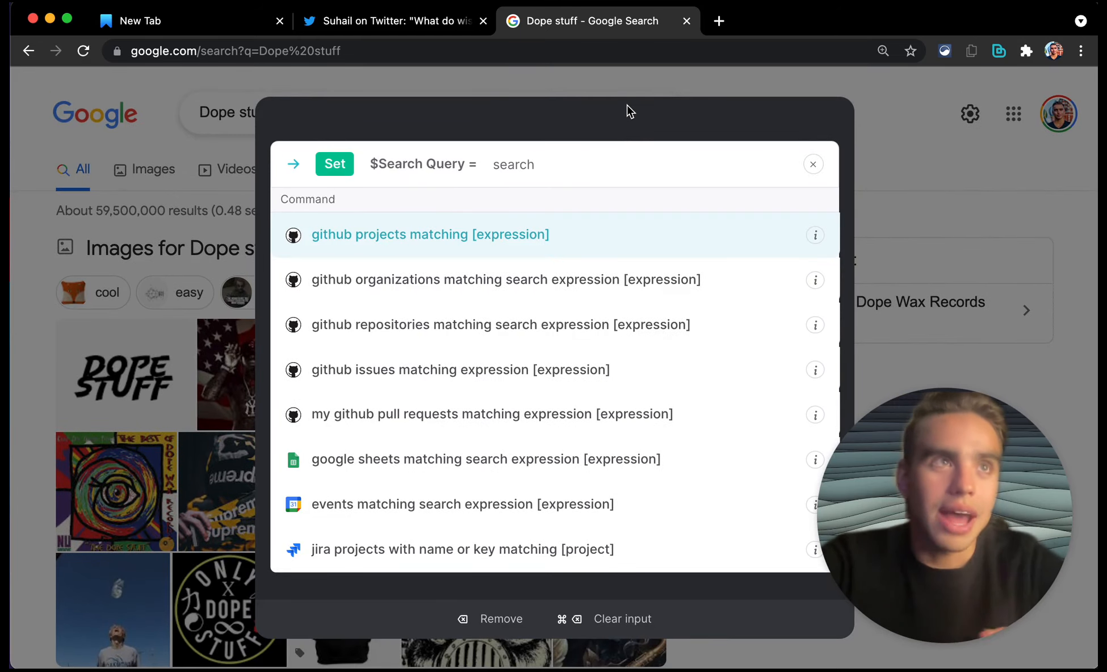
Step: Open Bardeen's Command Catalog and look through the commands matching "search"
{"action": "left_click", "coordinate": [627, 108]}
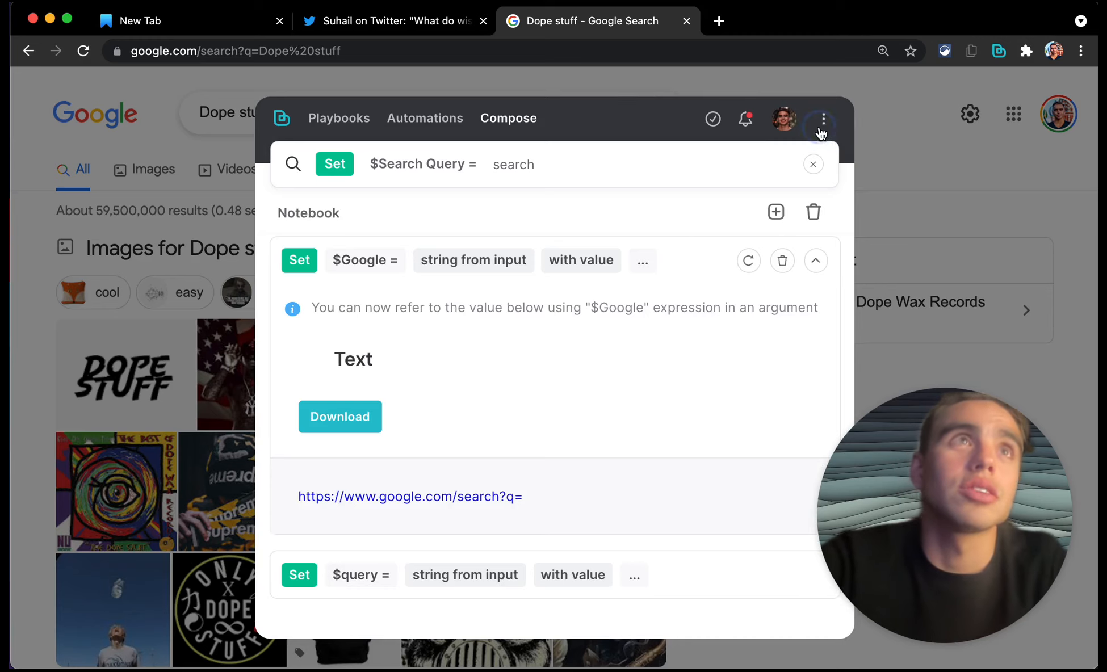
{"action": "left_click", "coordinate": [823, 119]}
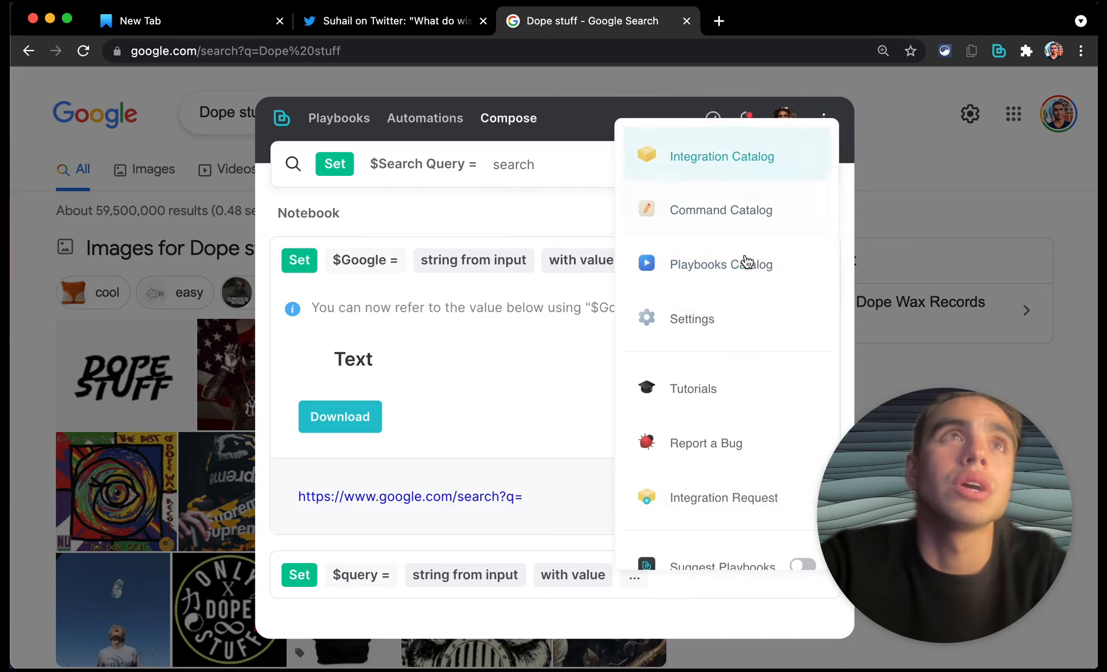
{"action": "left_click", "coordinate": [750, 221]}
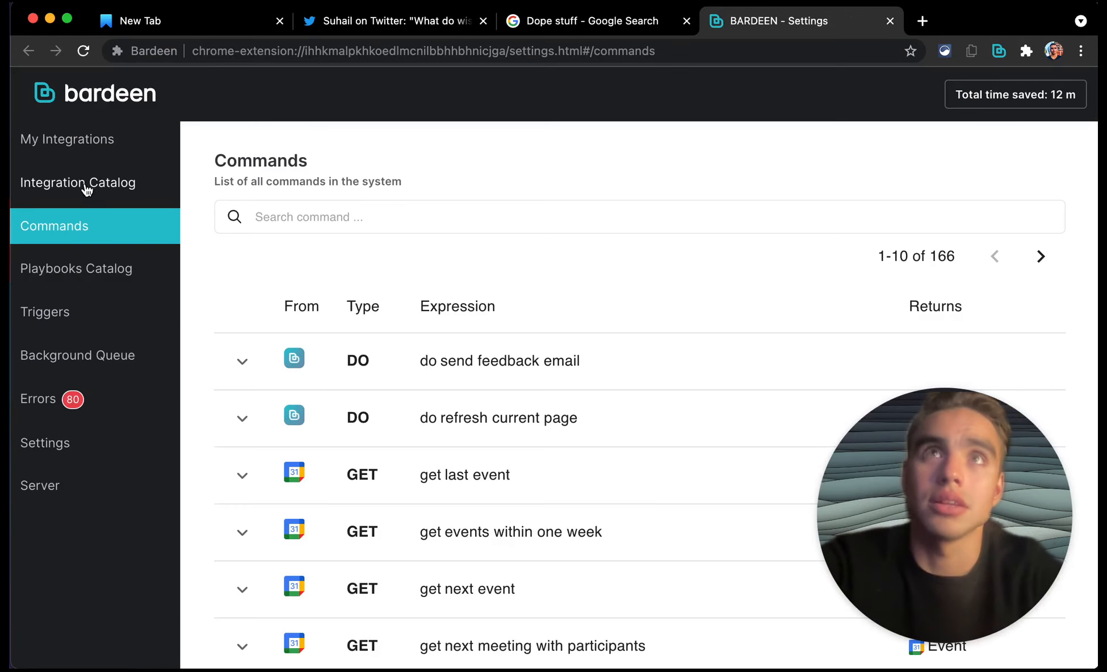
{"action": "left_click", "coordinate": [352, 224]}
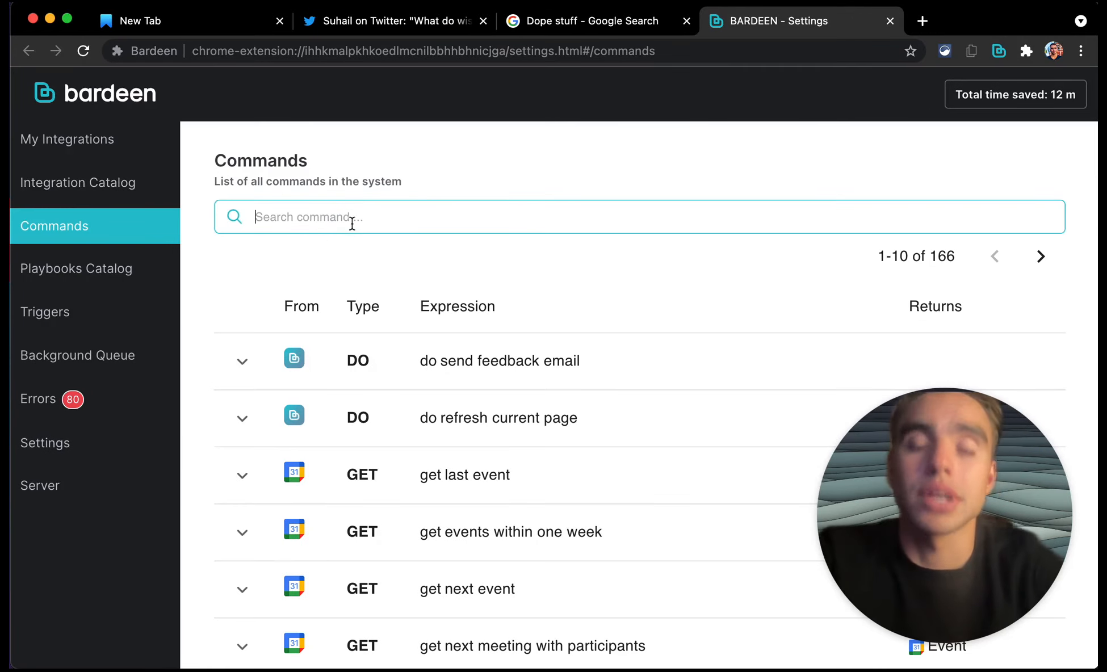
{"action": "type", "text": "search"}
{"action": "scroll", "coordinate": [516, 524], "scroll_direction": "down", "scroll_amount": 2}
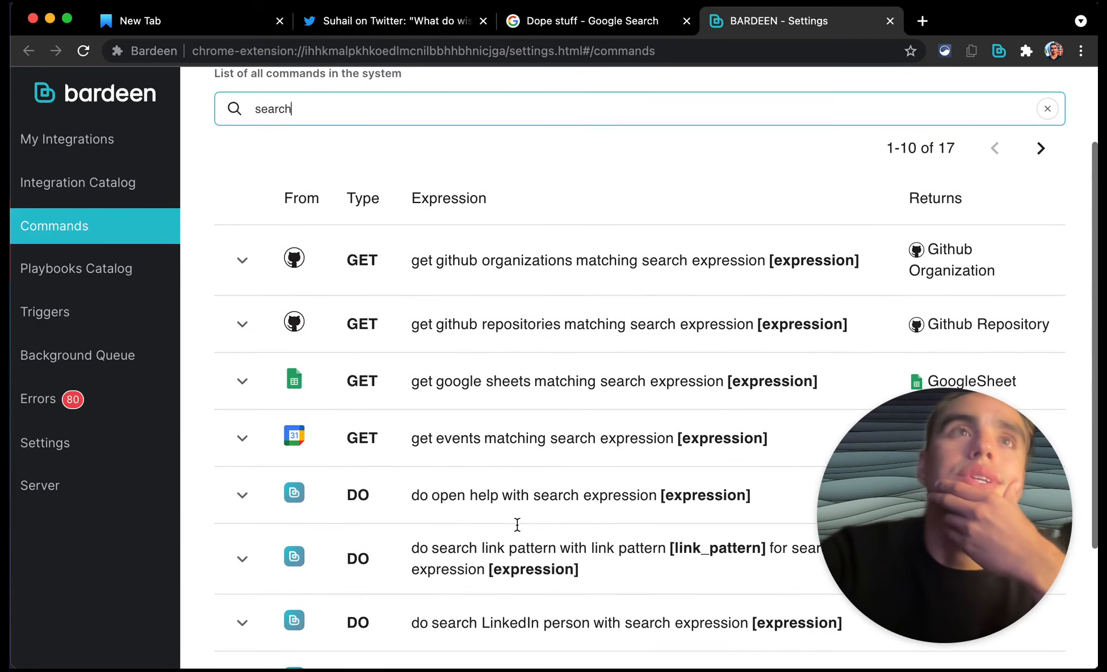
{"action": "scroll", "coordinate": [552, 534], "scroll_direction": "down", "scroll_amount": 2}
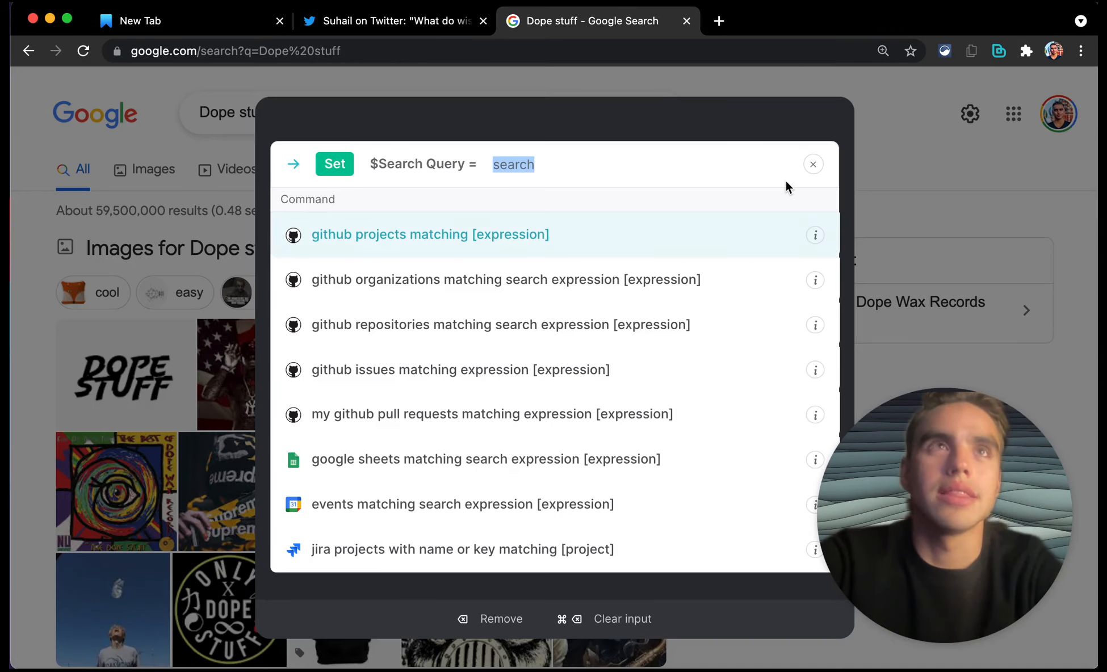
Step: Set the "Search Query" variable to the URL-encoded string using $query as the input string, and run the command
{"action": "type", "text": "encode"}
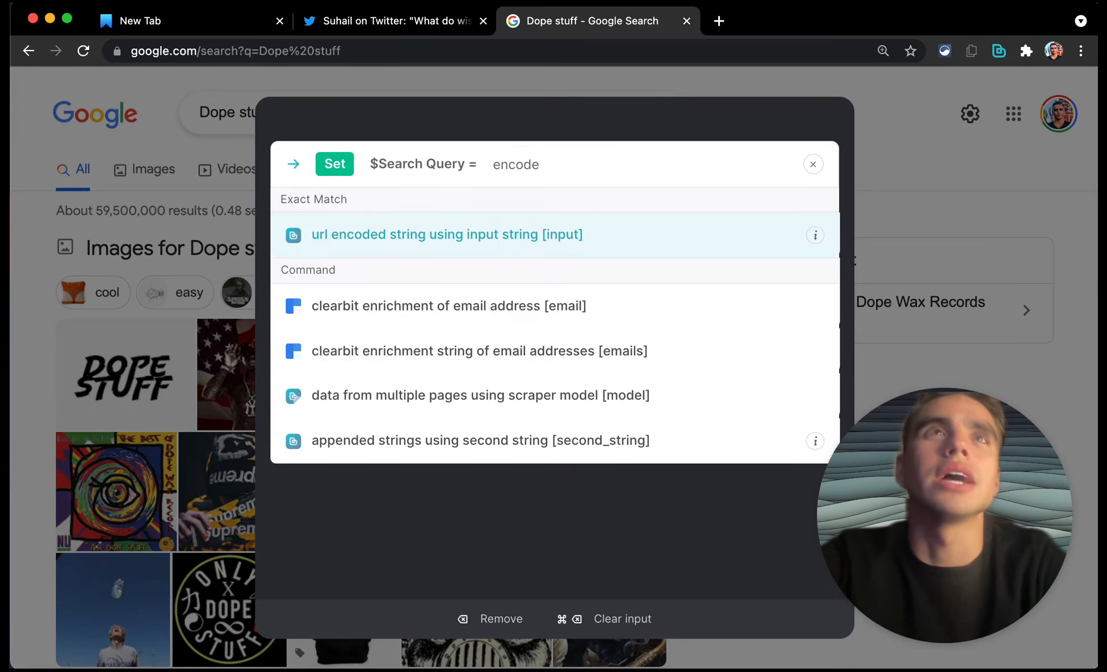
{"action": "key", "text": "Return"}
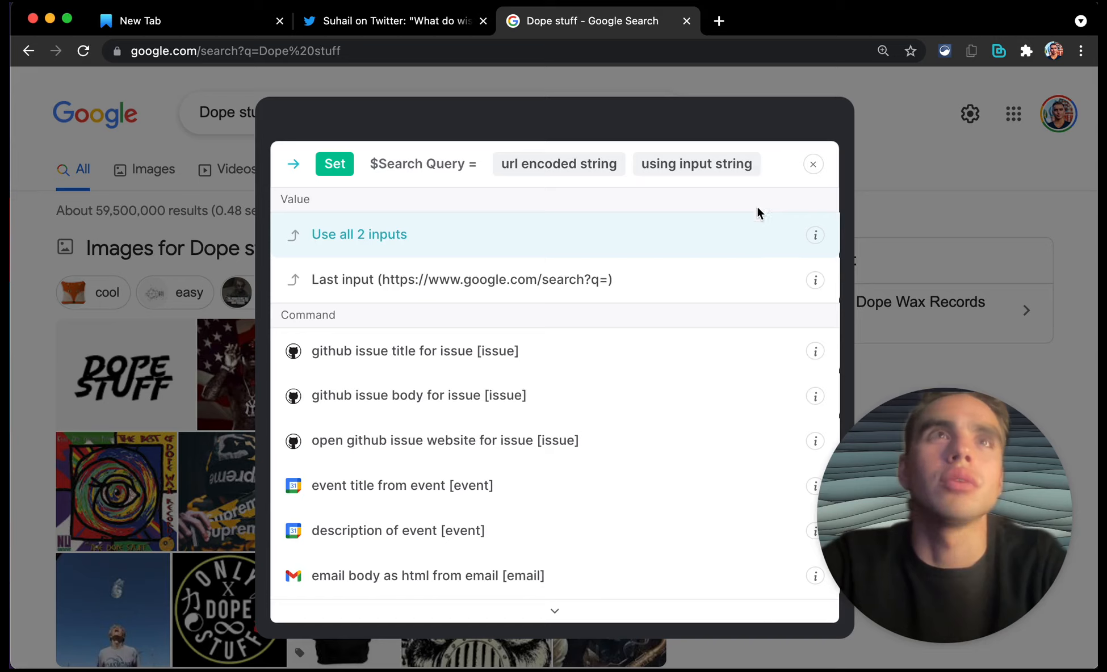
{"action": "type", "text": "$"}
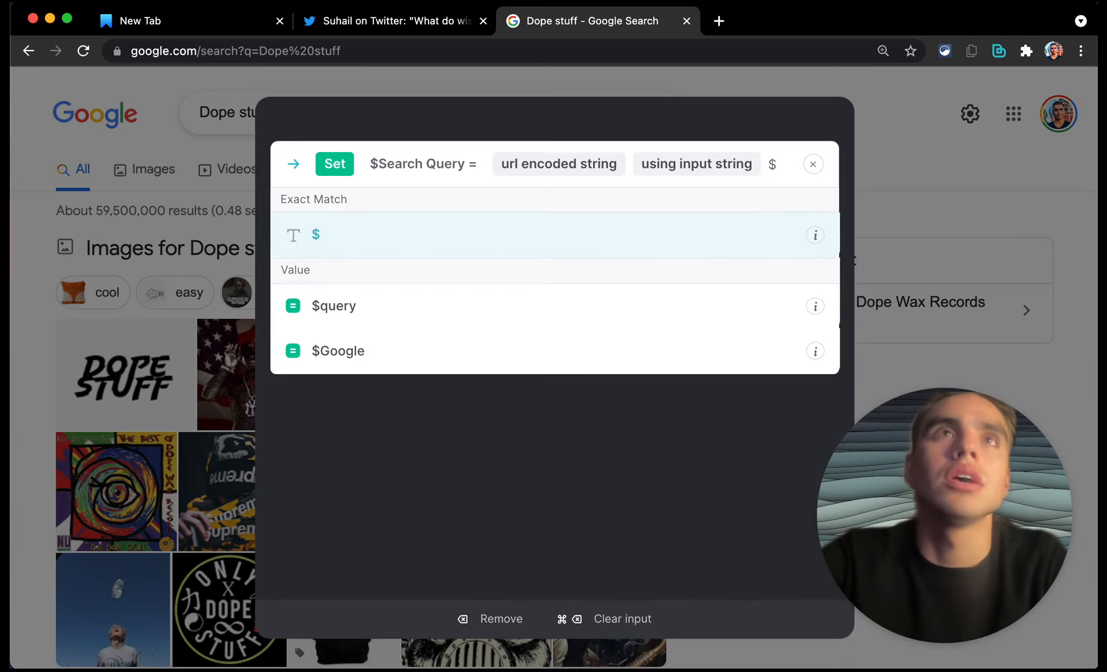
{"action": "left_click", "coordinate": [396, 316]}
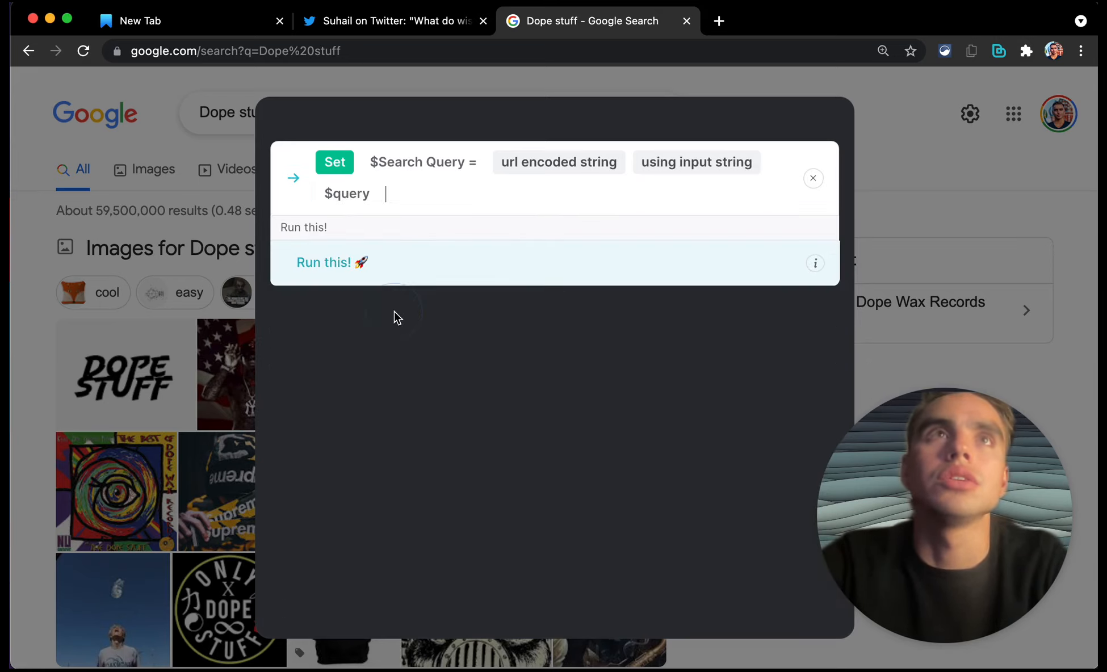
{"action": "left_click", "coordinate": [406, 281]}
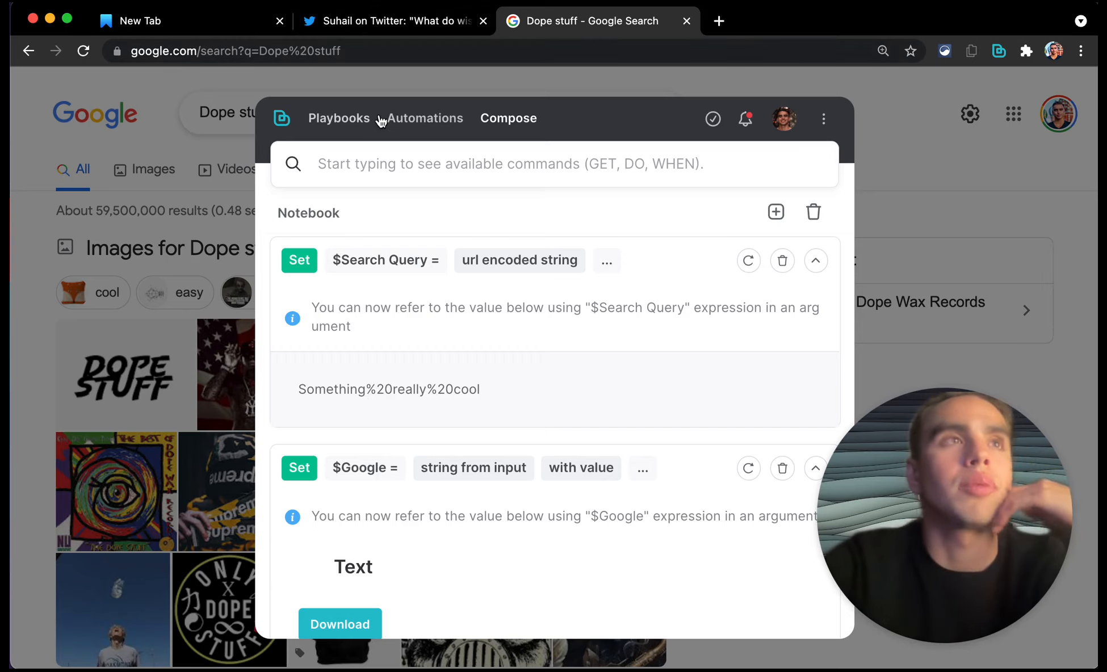
Step: Review the notebook's Set results for $Search Query, $Google and $query, expanding the $query entry
{"action": "scroll", "coordinate": [469, 215], "scroll_direction": "down", "scroll_amount": 5}
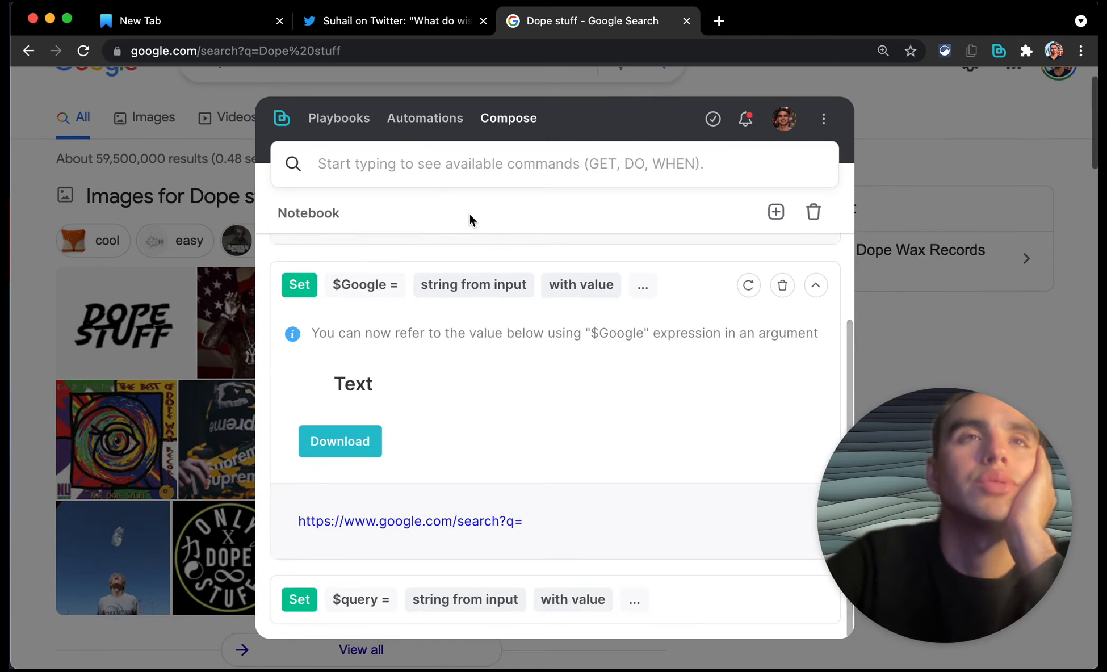
{"action": "scroll", "coordinate": [269, 93], "scroll_direction": "up", "scroll_amount": 2}
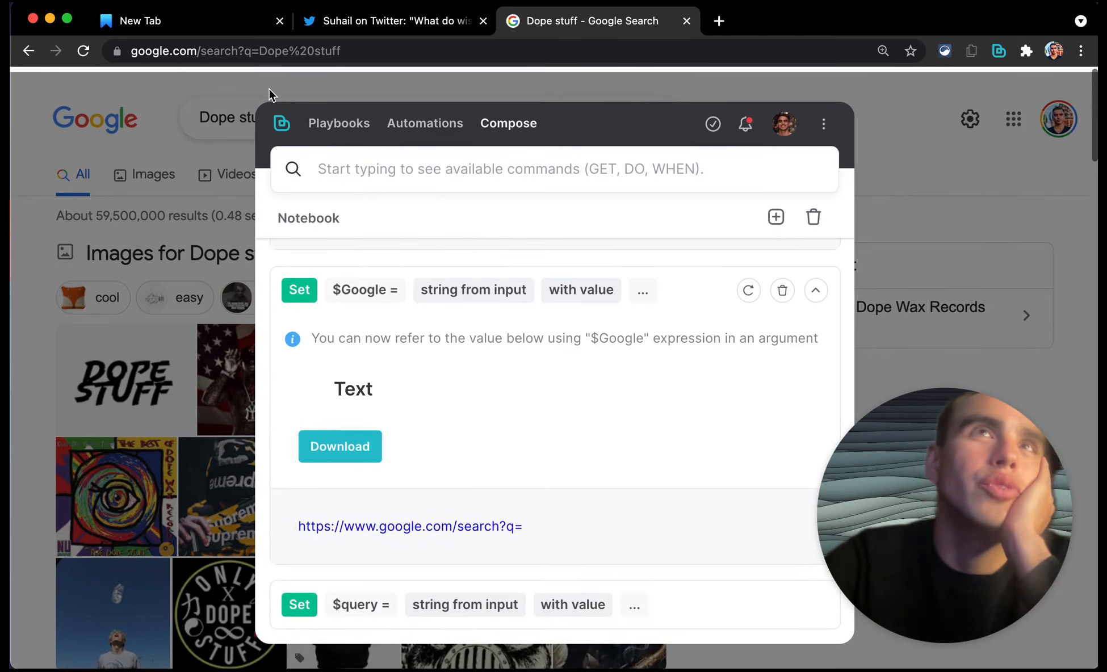
{"action": "scroll", "coordinate": [408, 314], "scroll_direction": "down", "scroll_amount": 2}
{"action": "scroll", "coordinate": [407, 313], "scroll_direction": "up", "scroll_amount": 2}
{"action": "scroll", "coordinate": [455, 498], "scroll_direction": "down", "scroll_amount": 2}
{"action": "scroll", "coordinate": [453, 489], "scroll_direction": "up", "scroll_amount": 2}
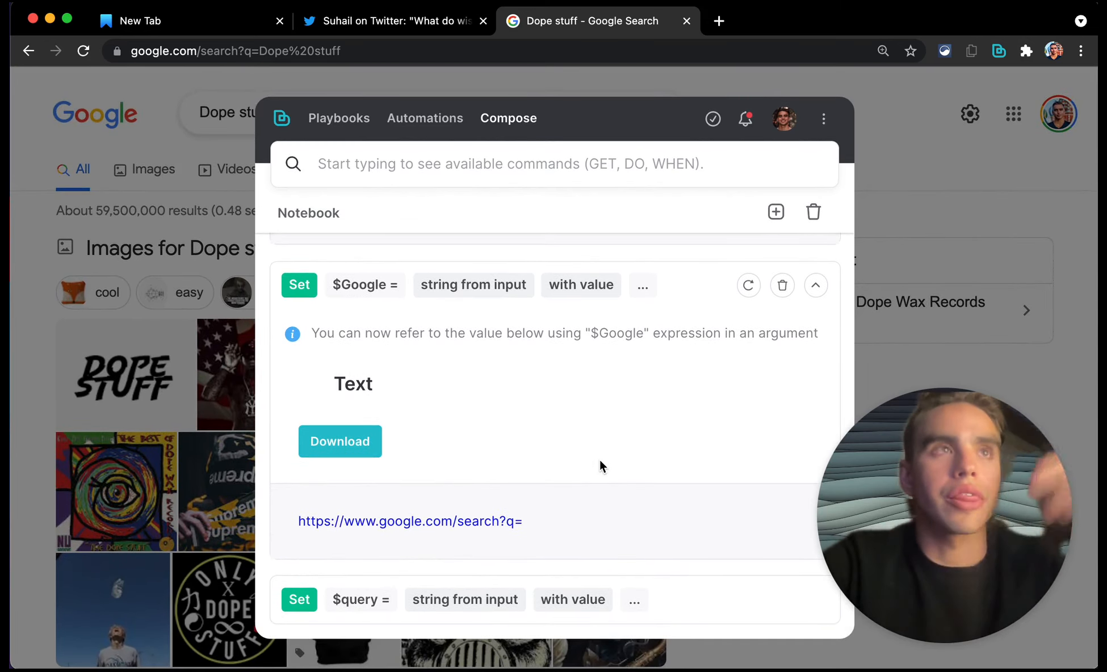
{"action": "scroll", "coordinate": [600, 459], "scroll_direction": "up", "scroll_amount": 3}
{"action": "scroll", "coordinate": [600, 459], "scroll_direction": "down", "scroll_amount": 3}
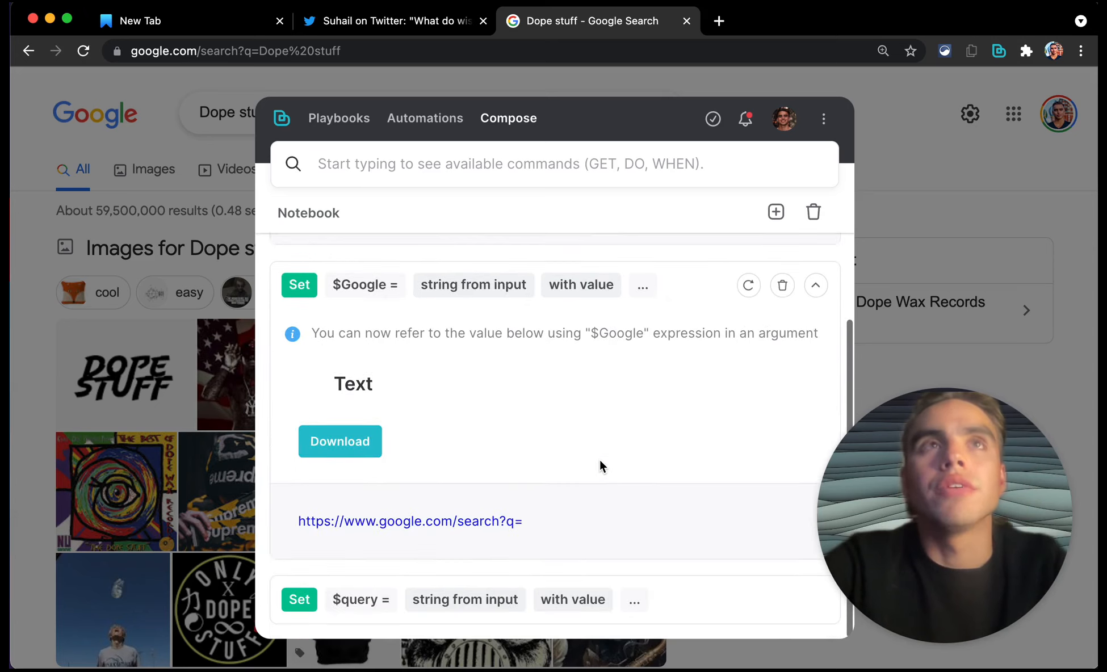
{"action": "left_click", "coordinate": [624, 606]}
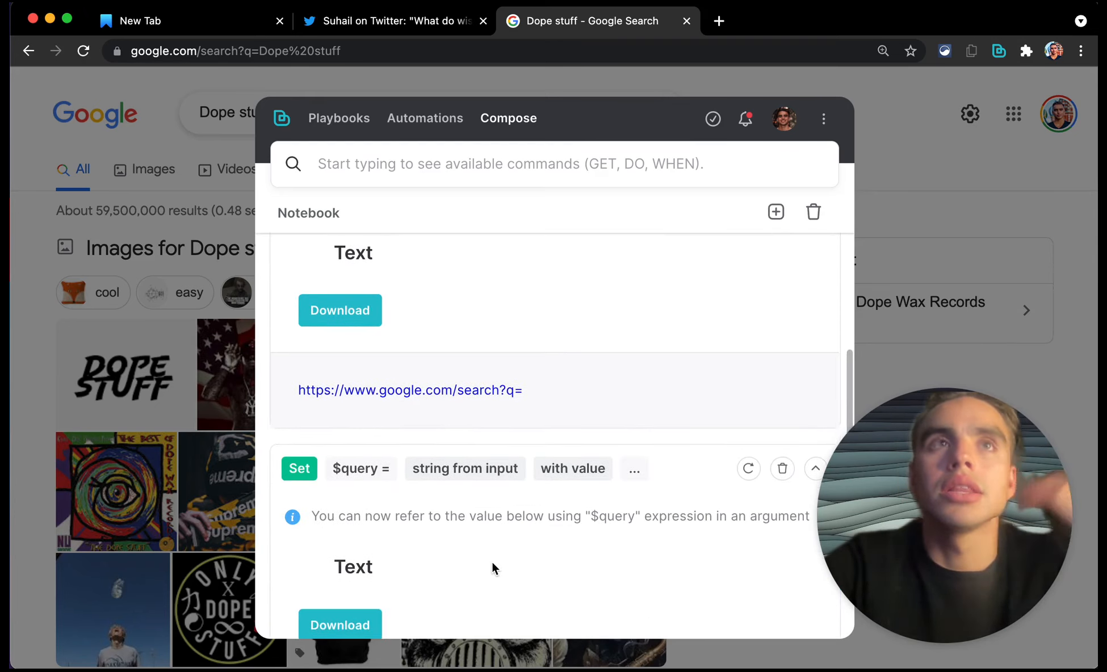
{"action": "scroll", "coordinate": [491, 569], "scroll_direction": "up", "scroll_amount": 5}
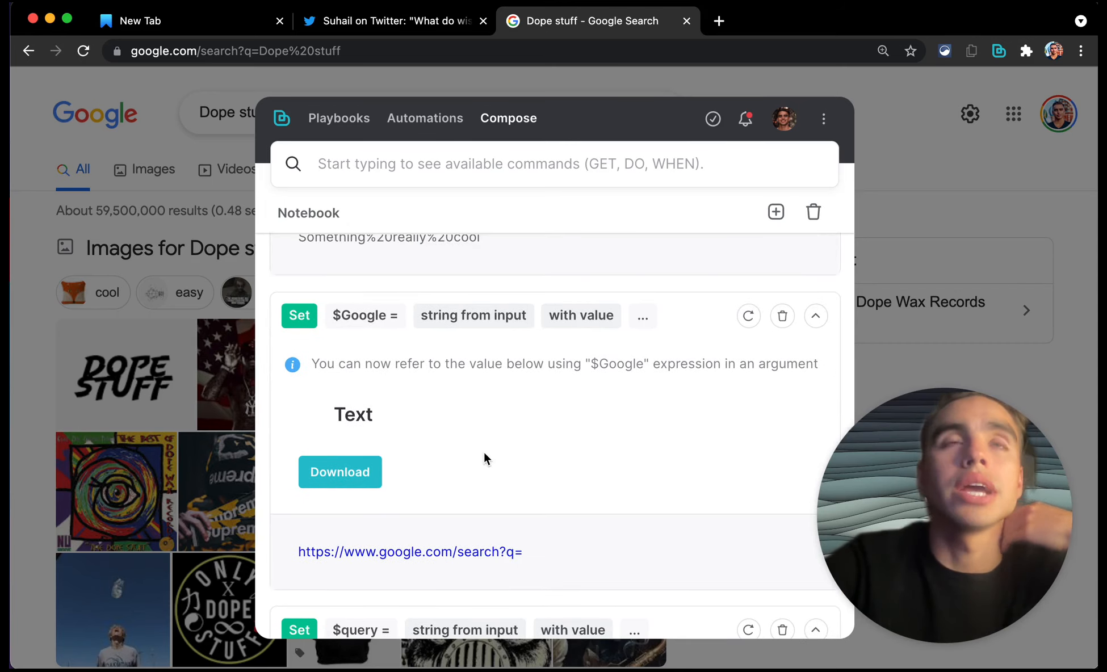
{"action": "scroll", "coordinate": [484, 459], "scroll_direction": "up", "scroll_amount": 5}
{"action": "scroll", "coordinate": [452, 372], "scroll_direction": "down", "scroll_amount": 5}
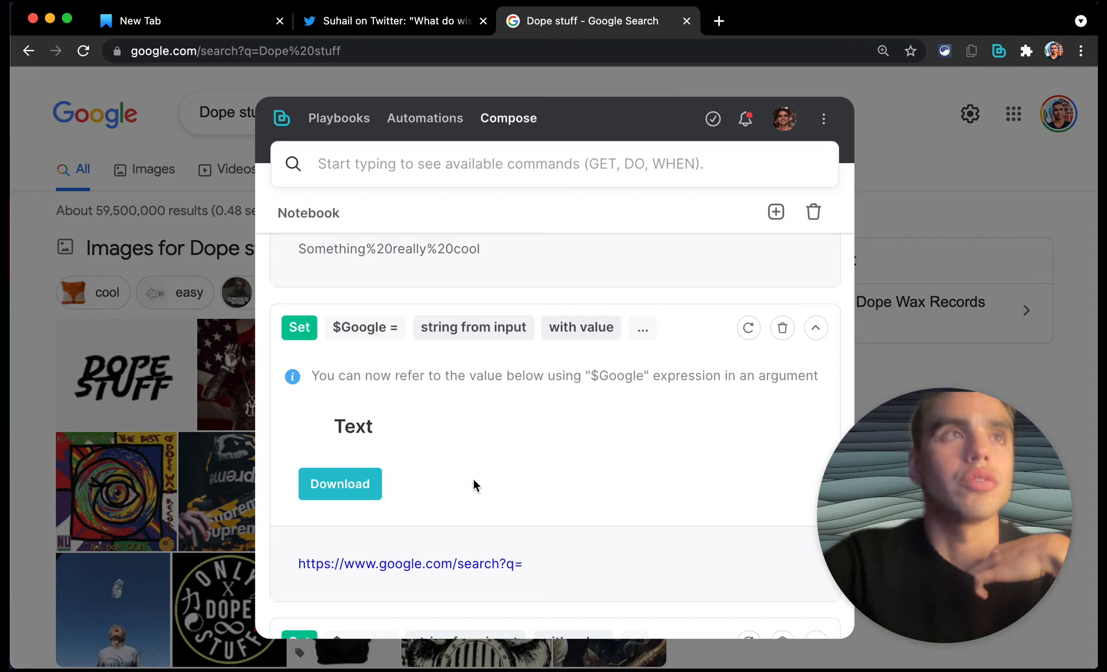
{"action": "scroll", "coordinate": [473, 478], "scroll_direction": "up", "scroll_amount": 5}
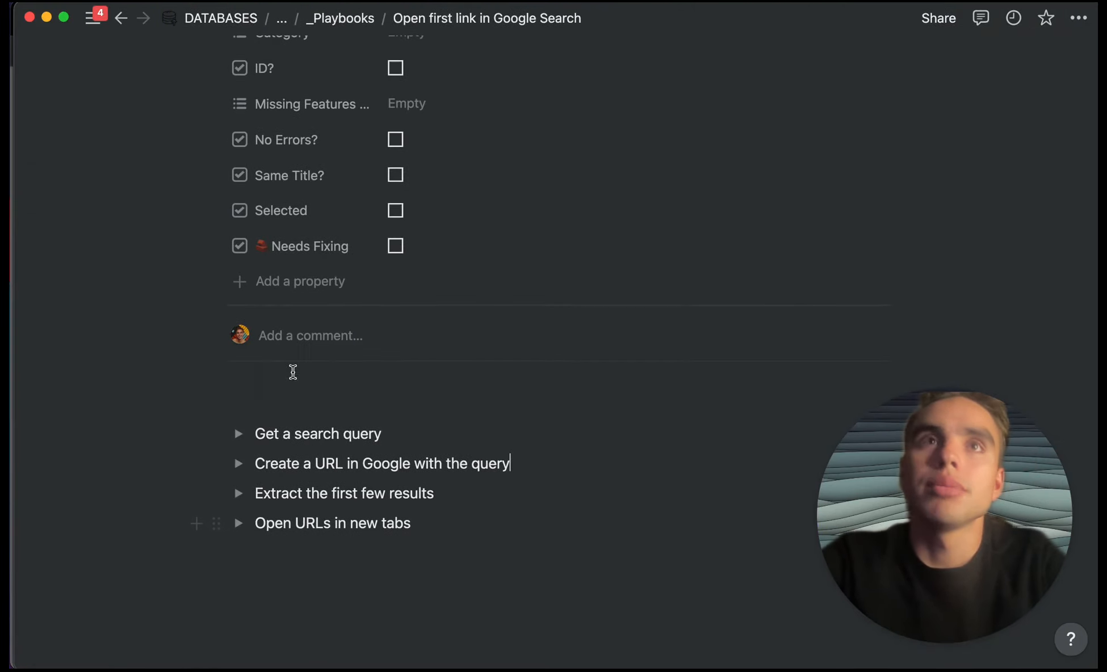
Step: In the Notion playbook page, convert the four outline items from "Get a search query" to "Open URLs in new tabs" into to-do checkboxes
{"action": "left_click_drag", "start_coordinate": [428, 448], "coordinate": [273, 436]}
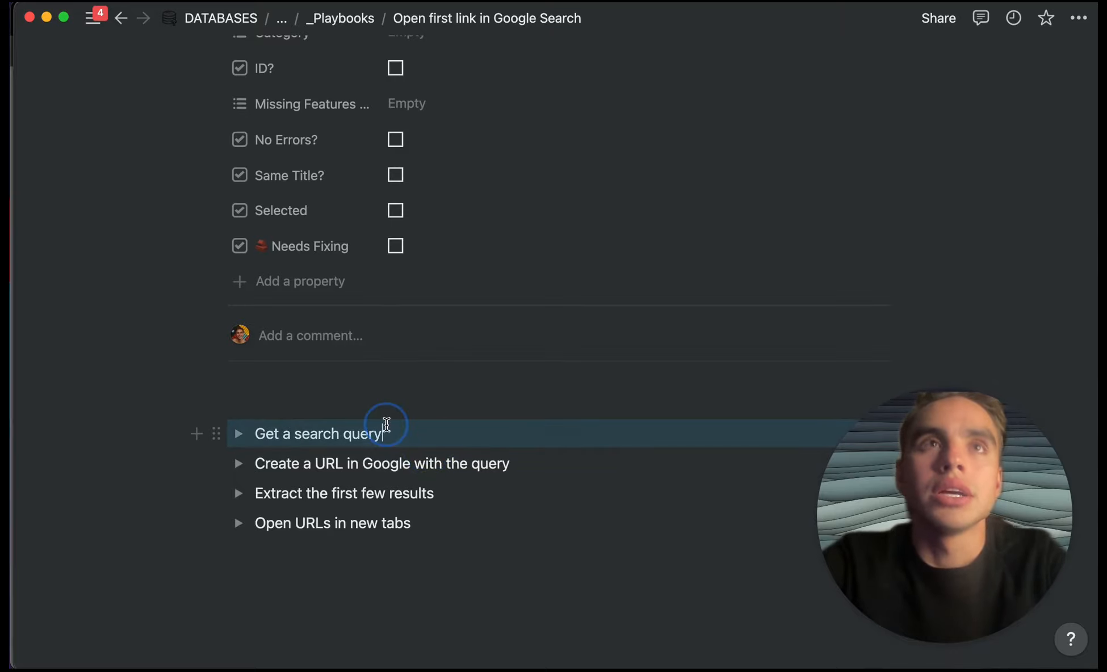
{"action": "left_click_drag", "start_coordinate": [470, 543], "coordinate": [231, 449]}
{"action": "key", "text": "alt+super+4"}
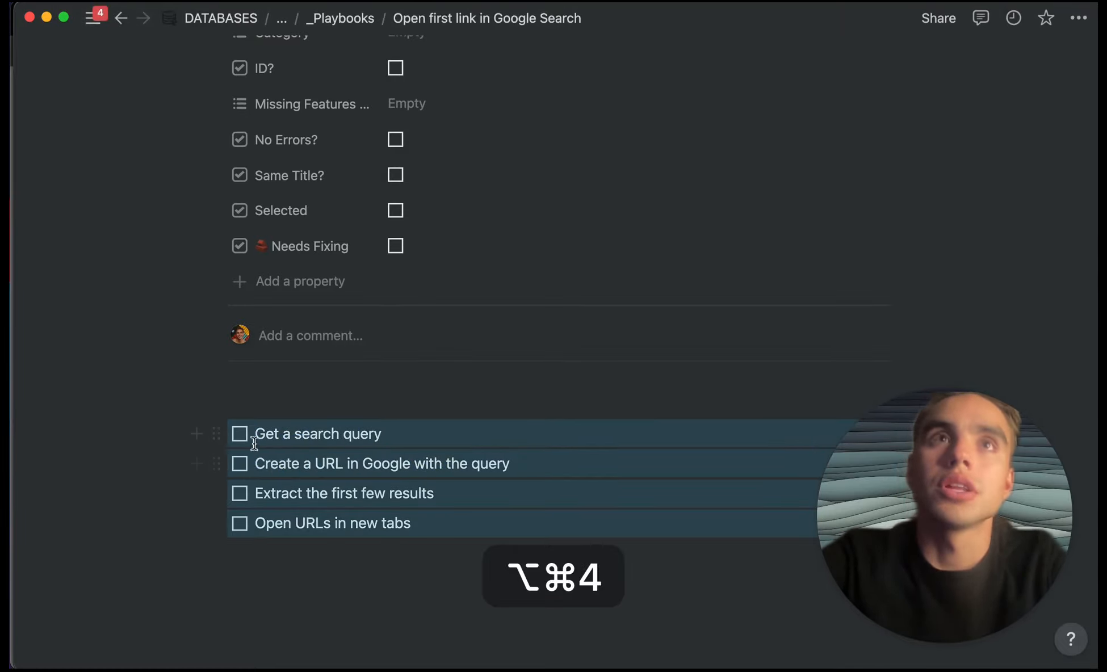
Step: Mark the "Get a search query" to-do as done and place the cursor in "Create a URL in Google with the query"
{"action": "left_click", "coordinate": [240, 433]}
{"action": "left_click", "coordinate": [240, 434]}
{"action": "key", "text": "Right"}
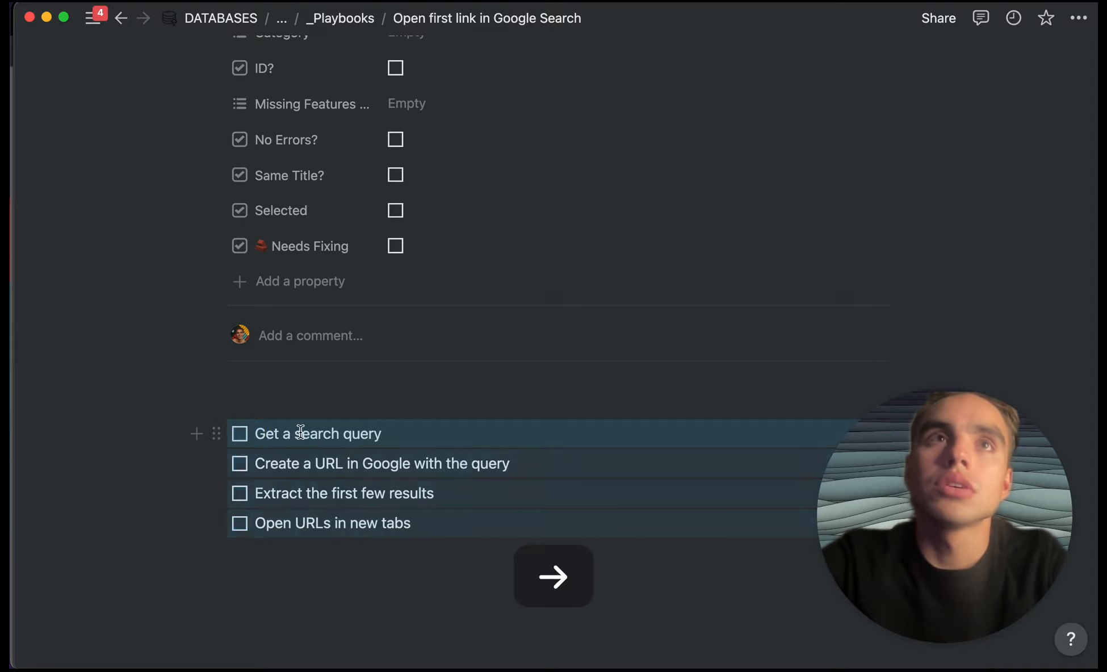
{"action": "left_click", "coordinate": [240, 433]}
{"action": "left_click", "coordinate": [548, 474]}
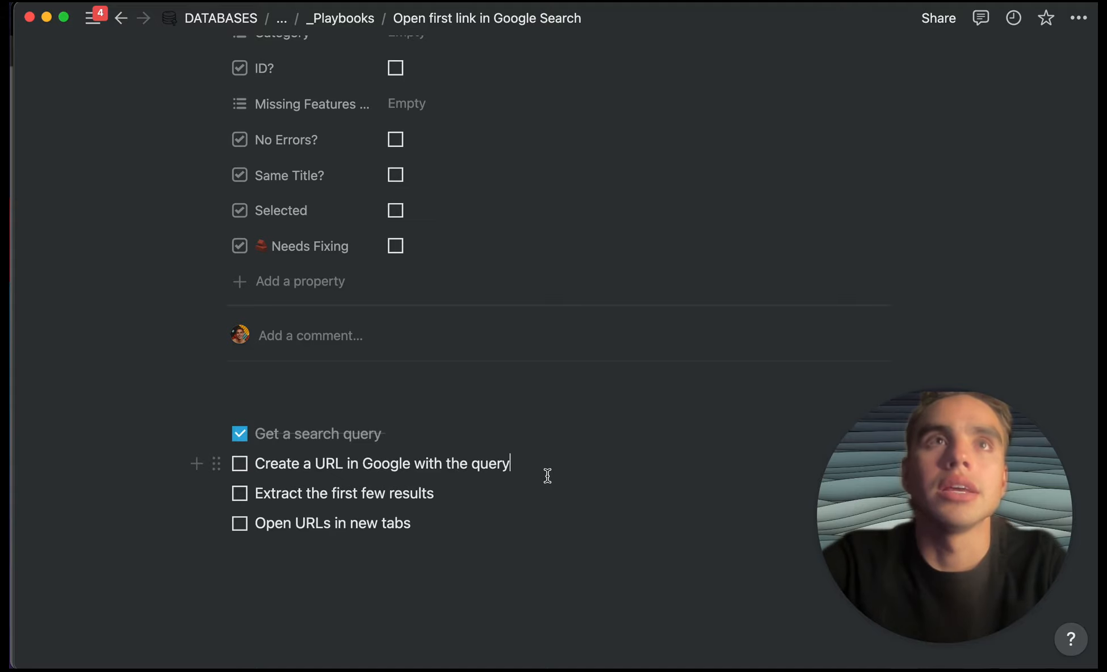
Step: Switch back to Chrome and start a new command in the Bardeen notebook
{"action": "key", "text": "ctrl+Up"}
{"action": "left_click", "coordinate": [552, 631]}
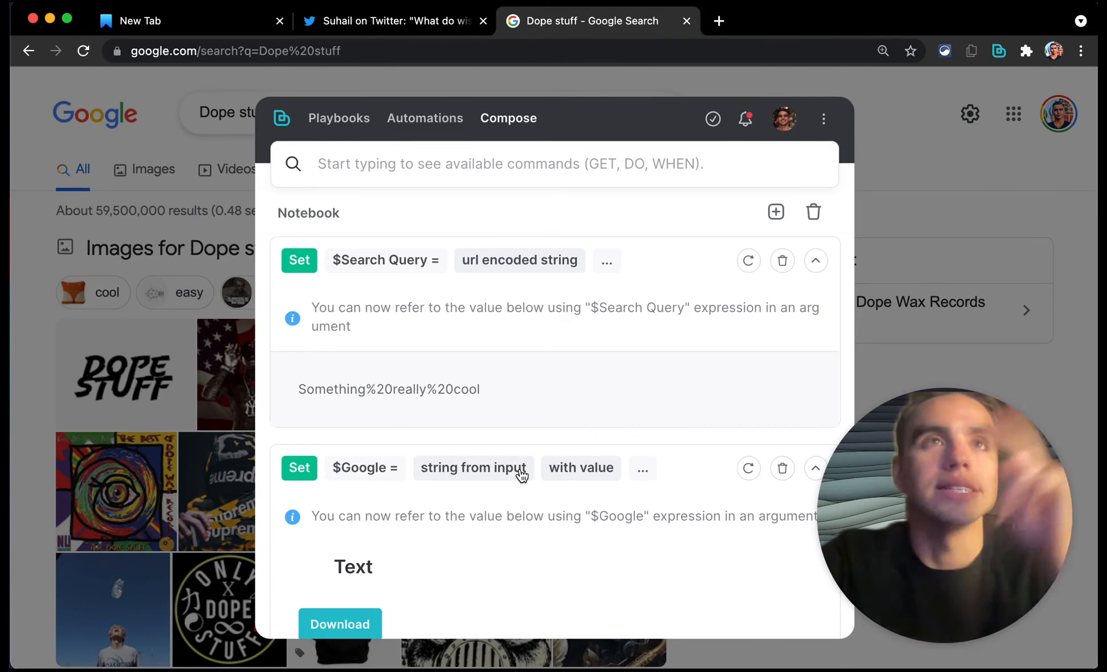
{"action": "left_click", "coordinate": [404, 184]}
{"action": "left_click", "coordinate": [403, 172]}
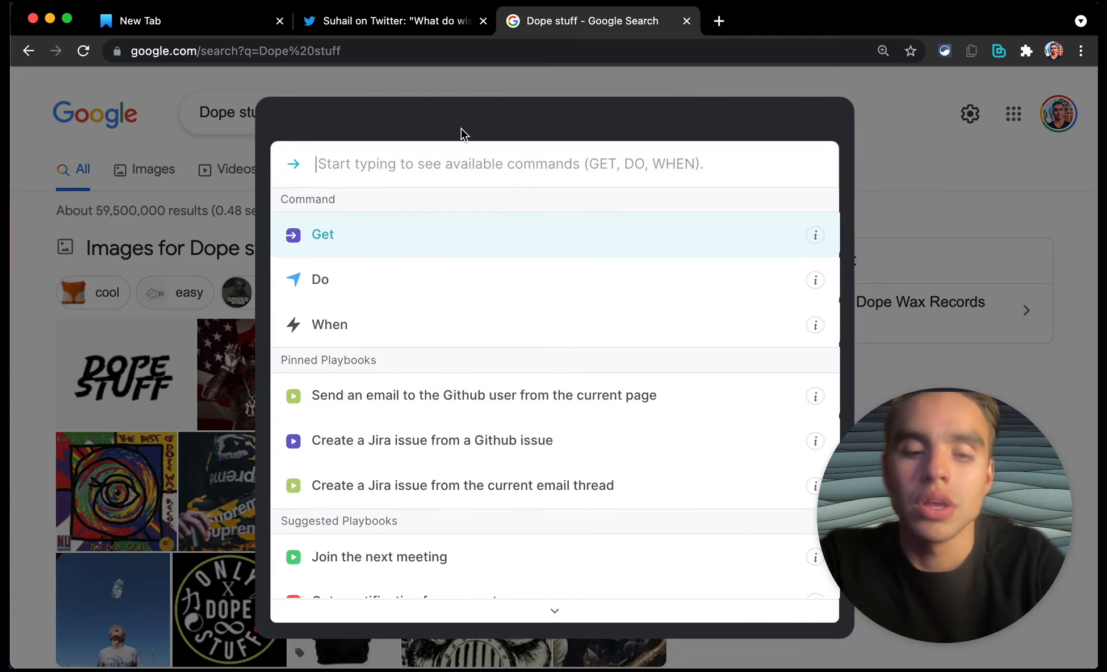
{"action": "type", "text": "co"}
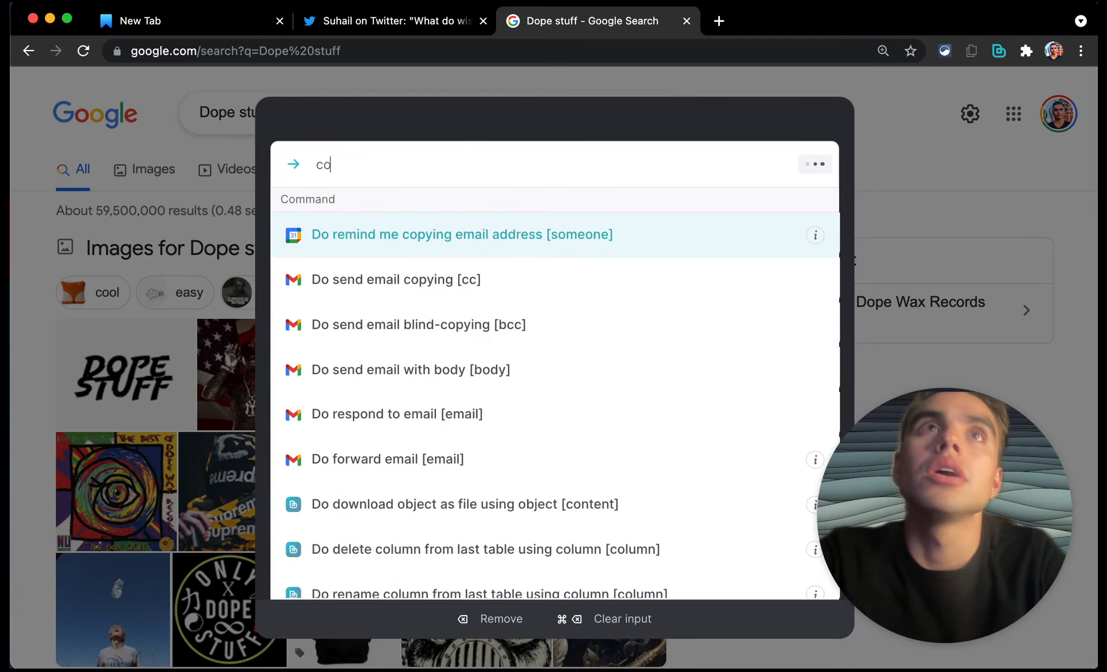
{"action": "type", "text": "ncatinate"}
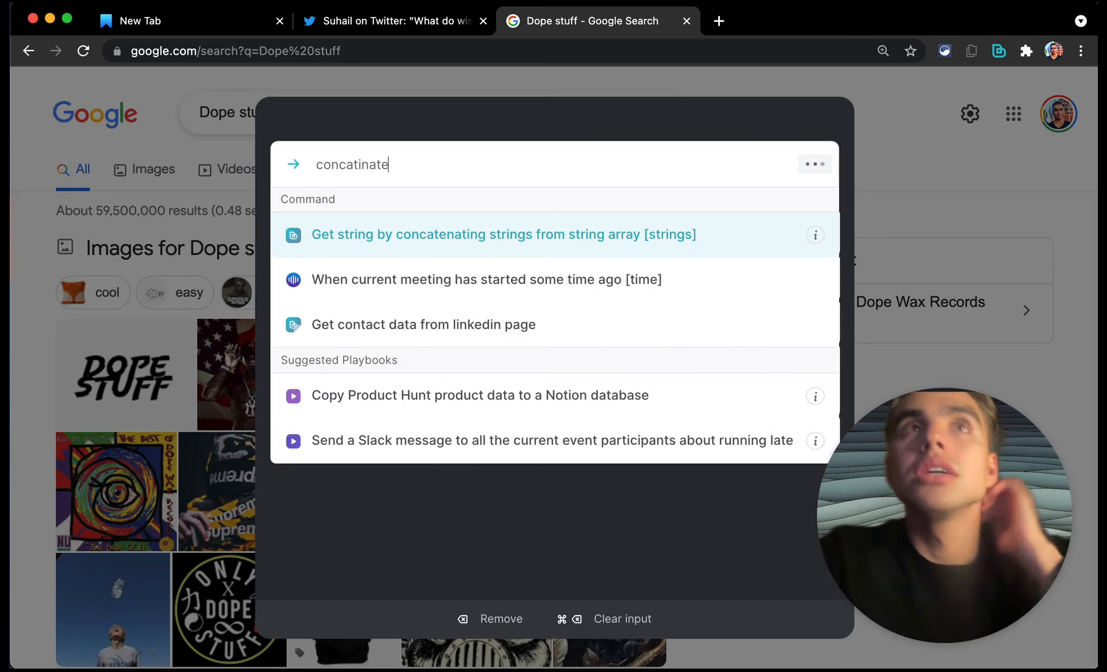
{"action": "key", "text": "super+a"}
{"action": "key", "text": "BackSpace"}
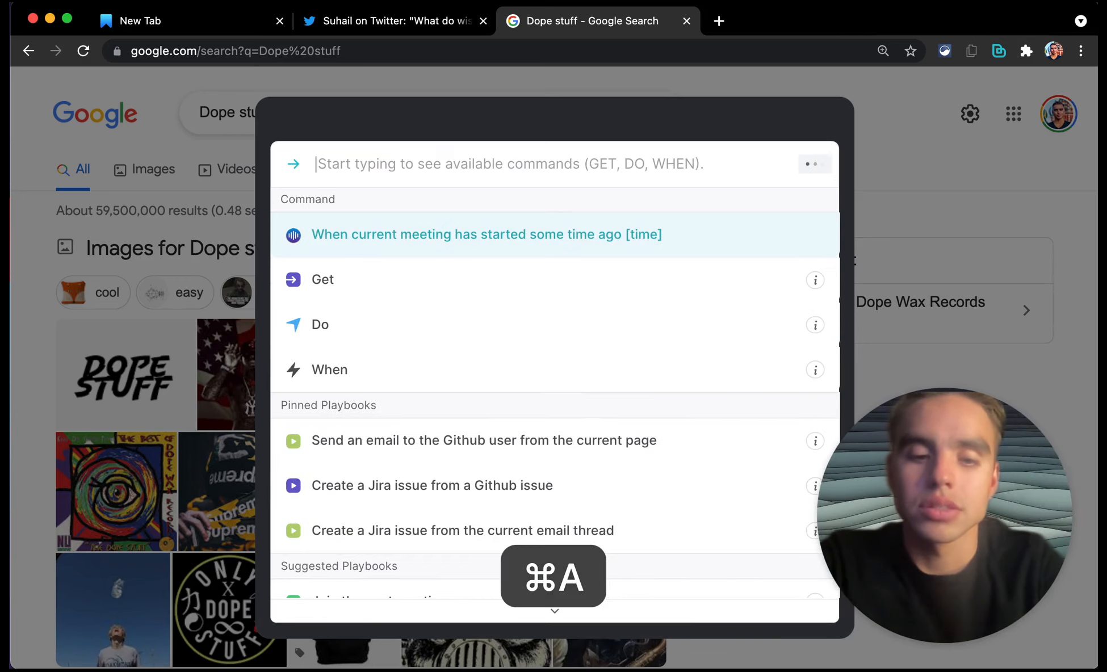
{"action": "type", "text": "do"}
{"action": "key", "text": "Return"}
{"action": "type", "text": "conca"}
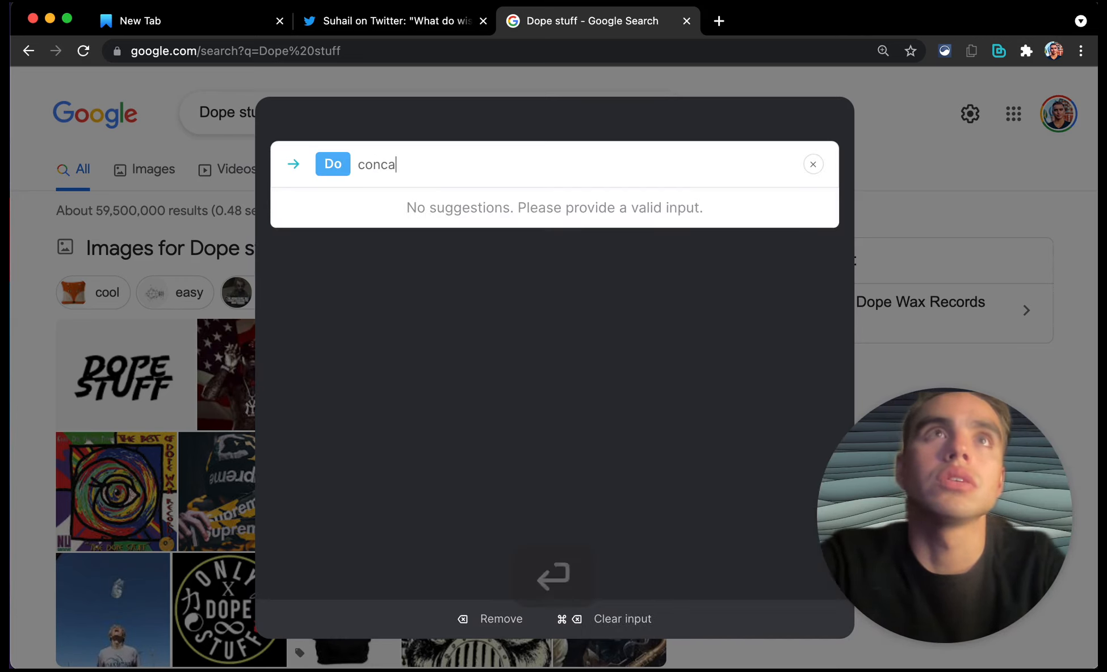
{"action": "type", "text": "ti"}
{"action": "key", "text": "shift+super+Left"}
{"action": "key", "text": "BackSpace"}
{"action": "key", "text": "BackSpace"}
Step: Build and run a Get command for a string by concatenating strings from the string array $Google, $Search Query
{"action": "type", "text": "get"}
{"action": "key", "text": "Return"}
{"action": "type", "text": "conca"}
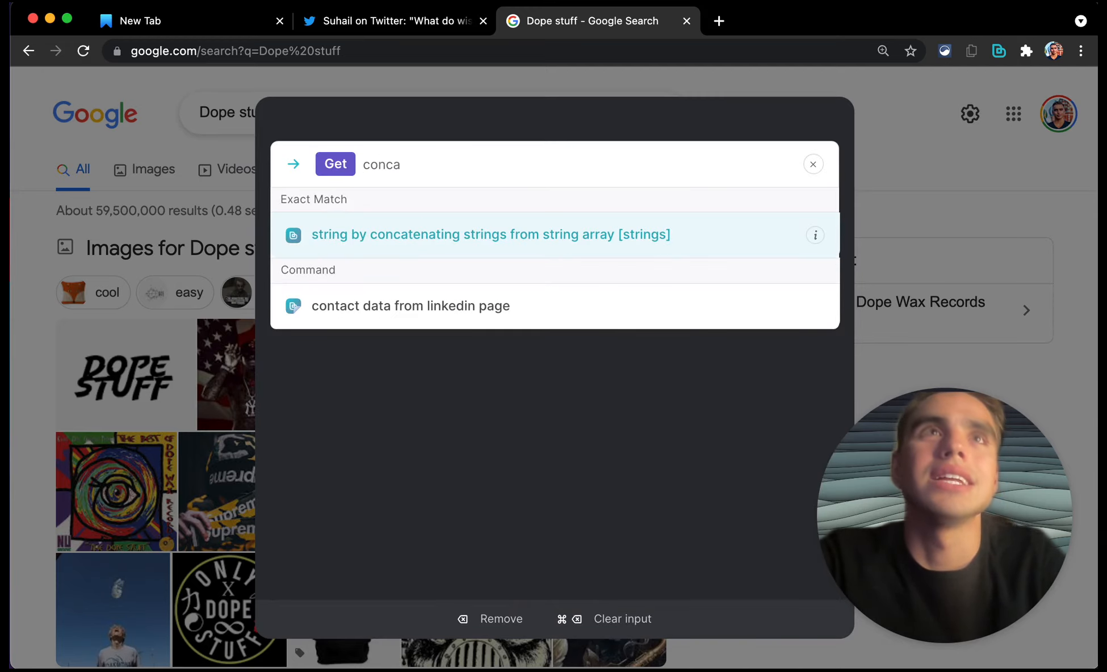
{"action": "key", "text": "Return"}
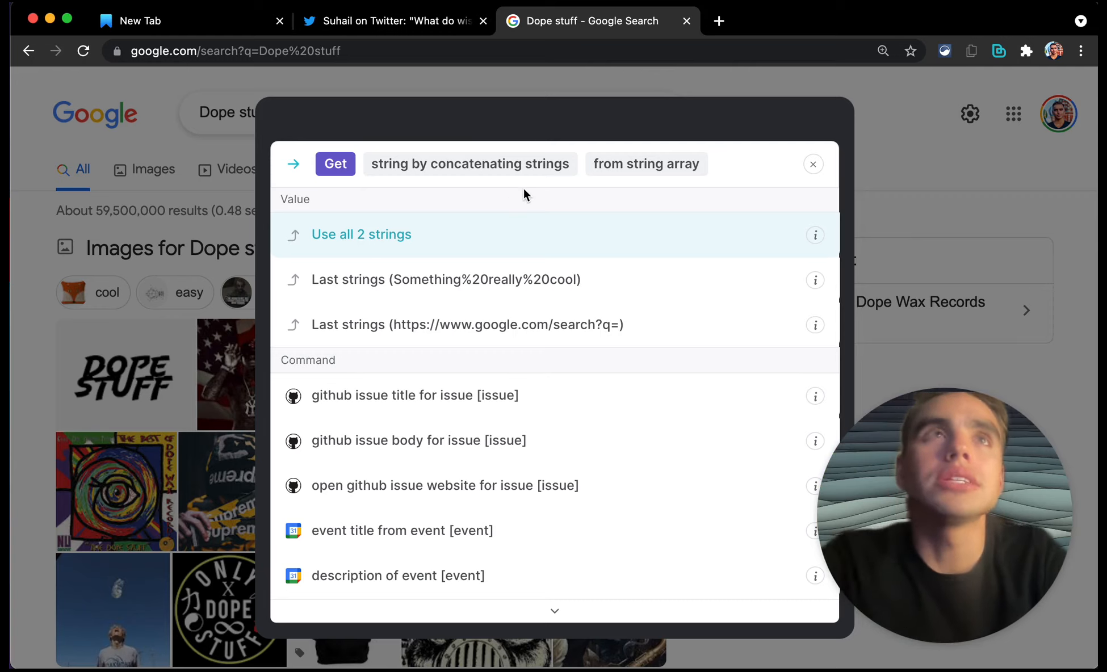
{"action": "type", "text": "$"}
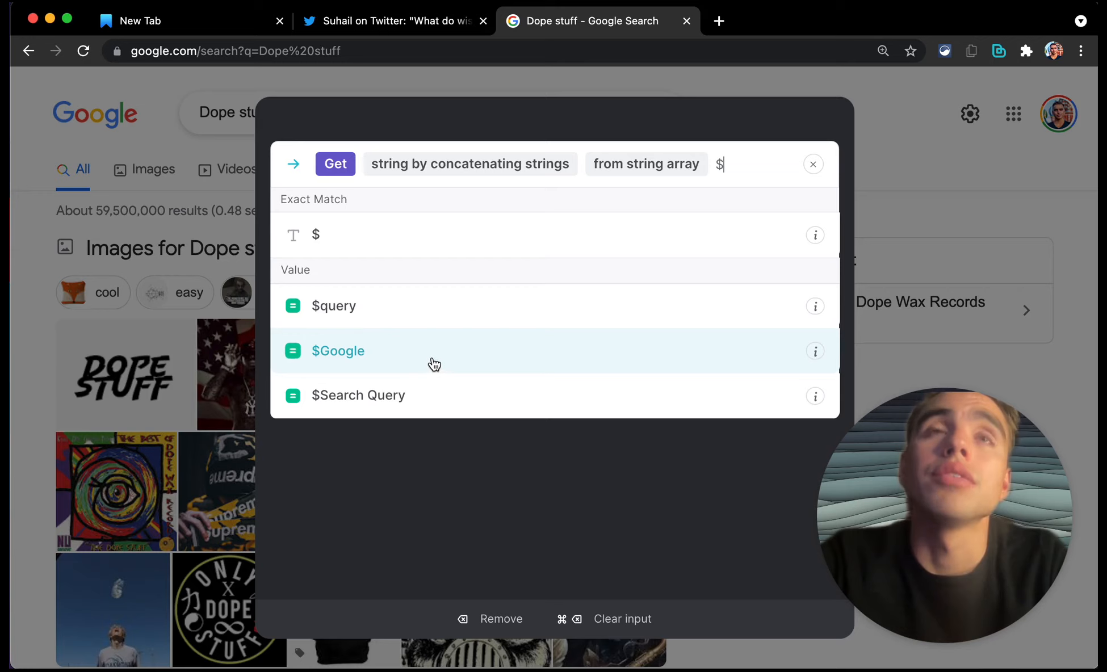
{"action": "left_click", "coordinate": [435, 363]}
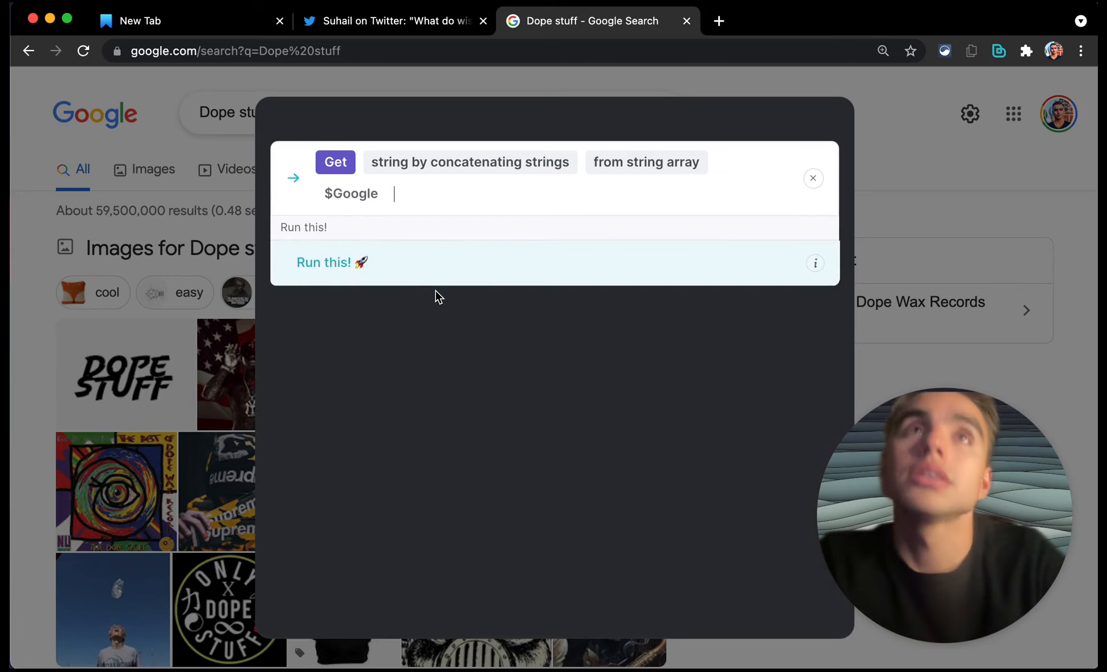
{"action": "type", "text": ","}
{"action": "left_click", "coordinate": [403, 274]}
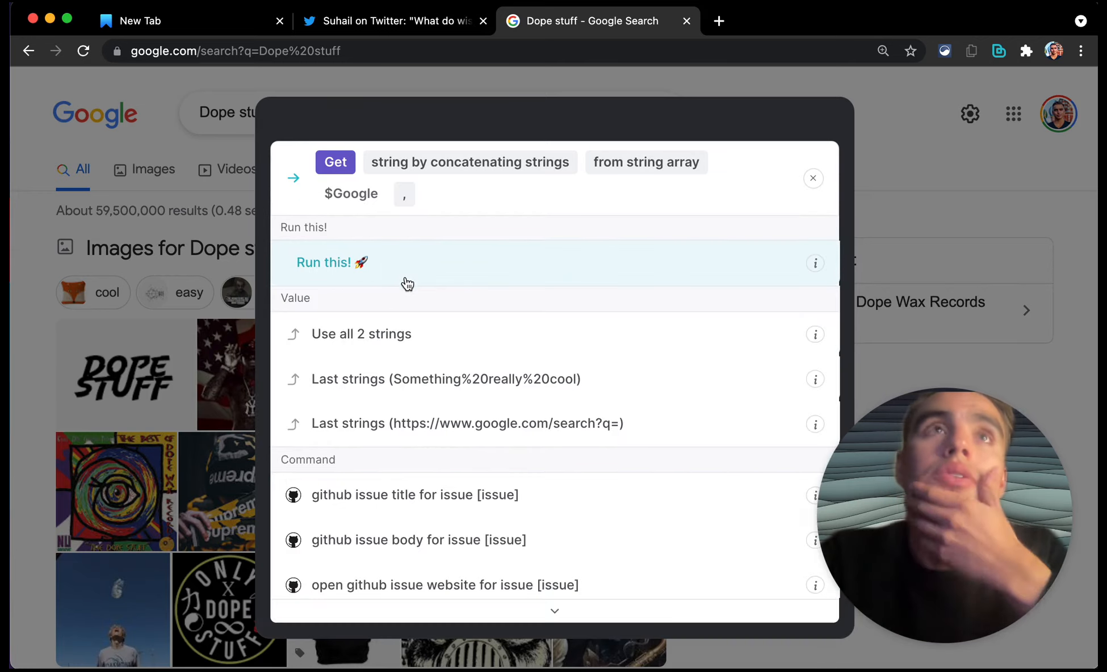
{"action": "type", "text": "$"}
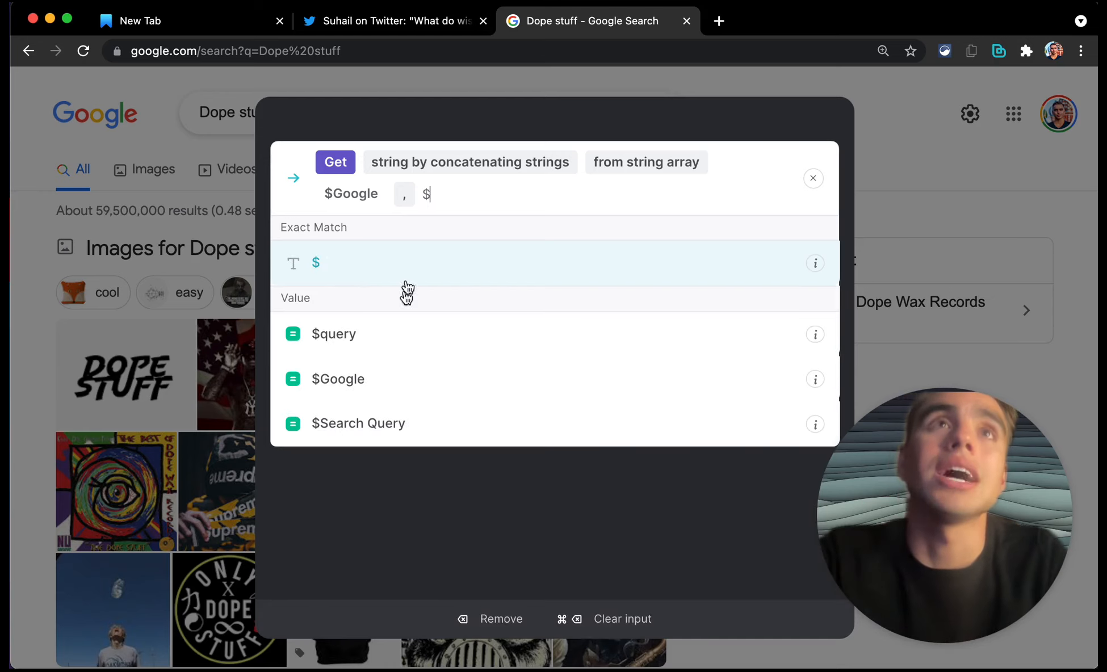
{"action": "left_click", "coordinate": [435, 422]}
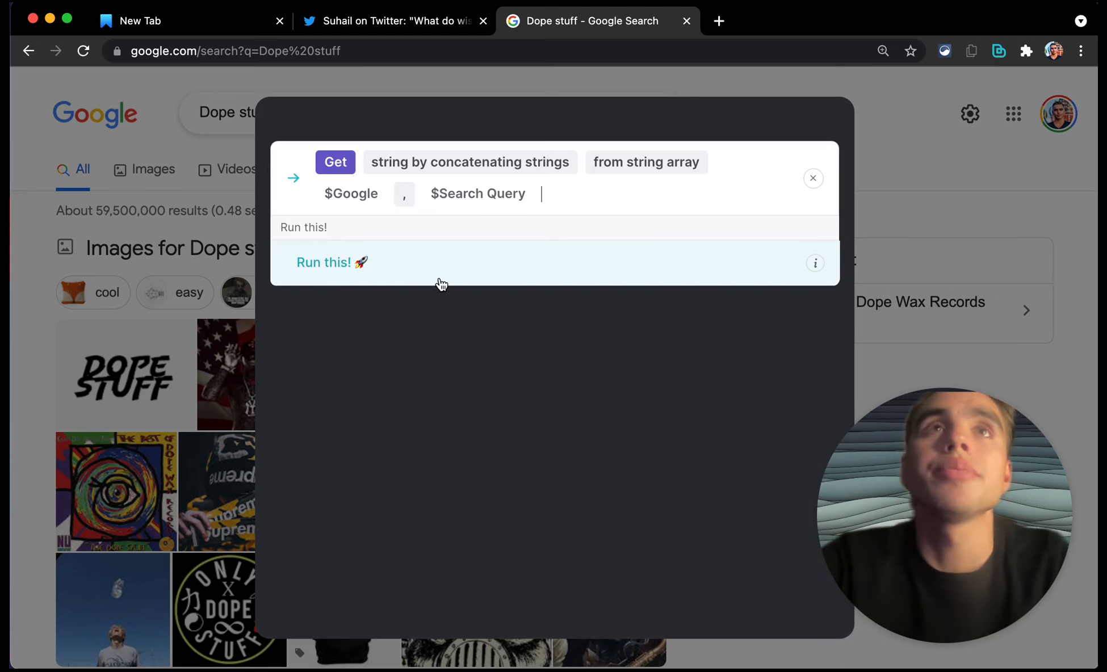
{"action": "left_click", "coordinate": [440, 280]}
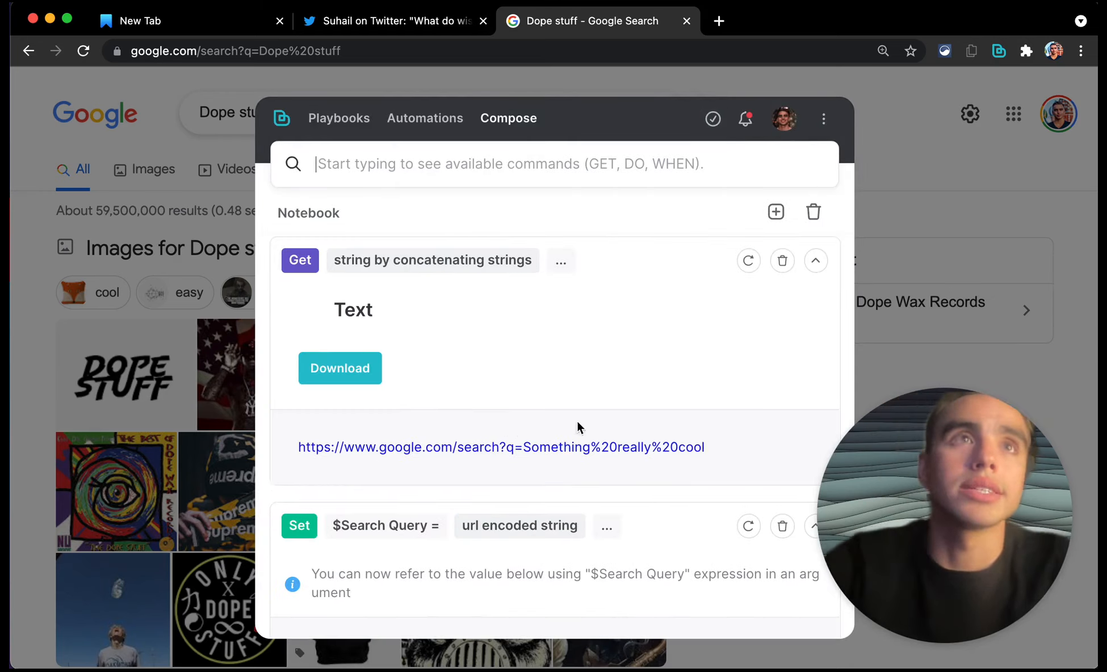
Step: Open the concatenated Google search URL from the notebook and look through the results page down to the first organic results
{"action": "left_click", "coordinate": [667, 449]}
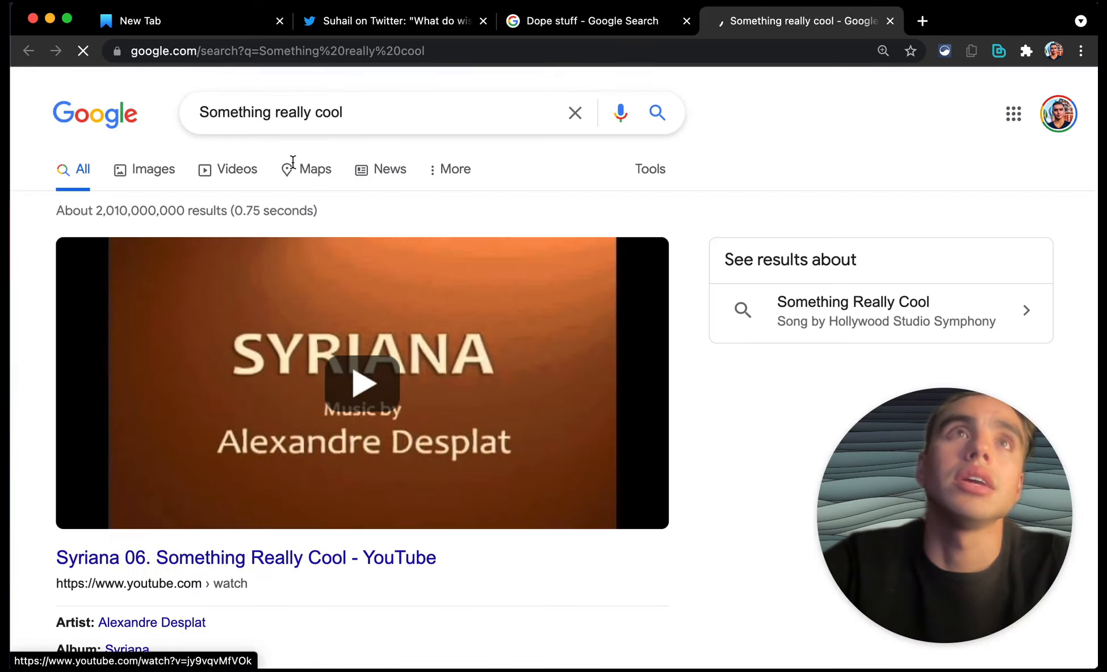
{"action": "key", "text": "alt+b"}
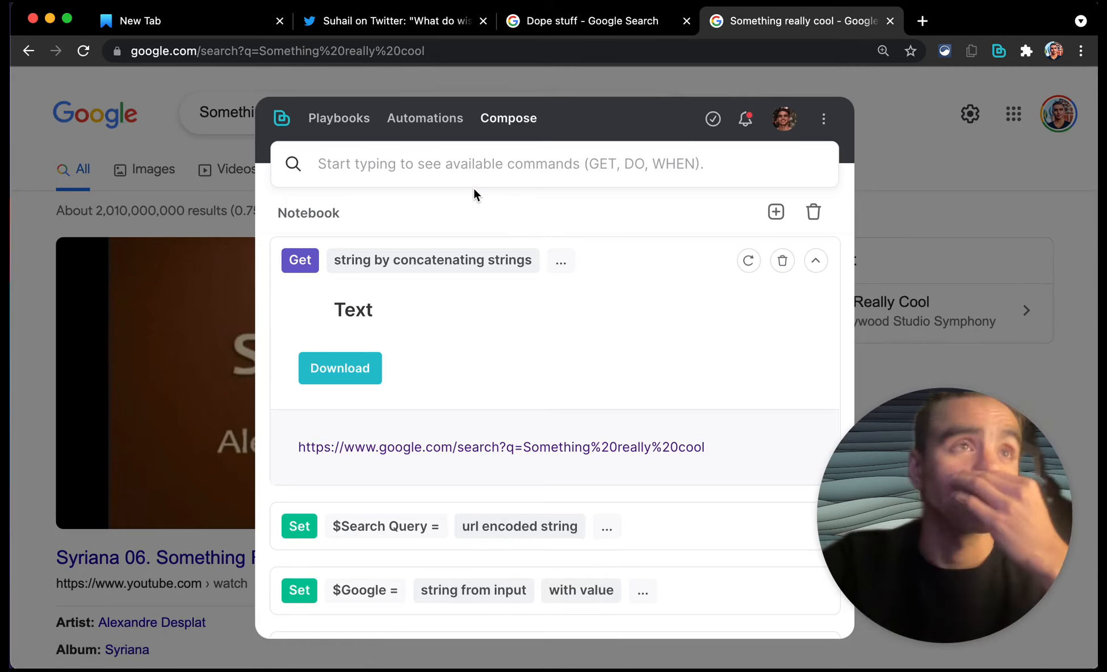
{"action": "left_click", "coordinate": [925, 213]}
{"action": "scroll", "coordinate": [619, 309], "scroll_direction": "down", "scroll_amount": 7}
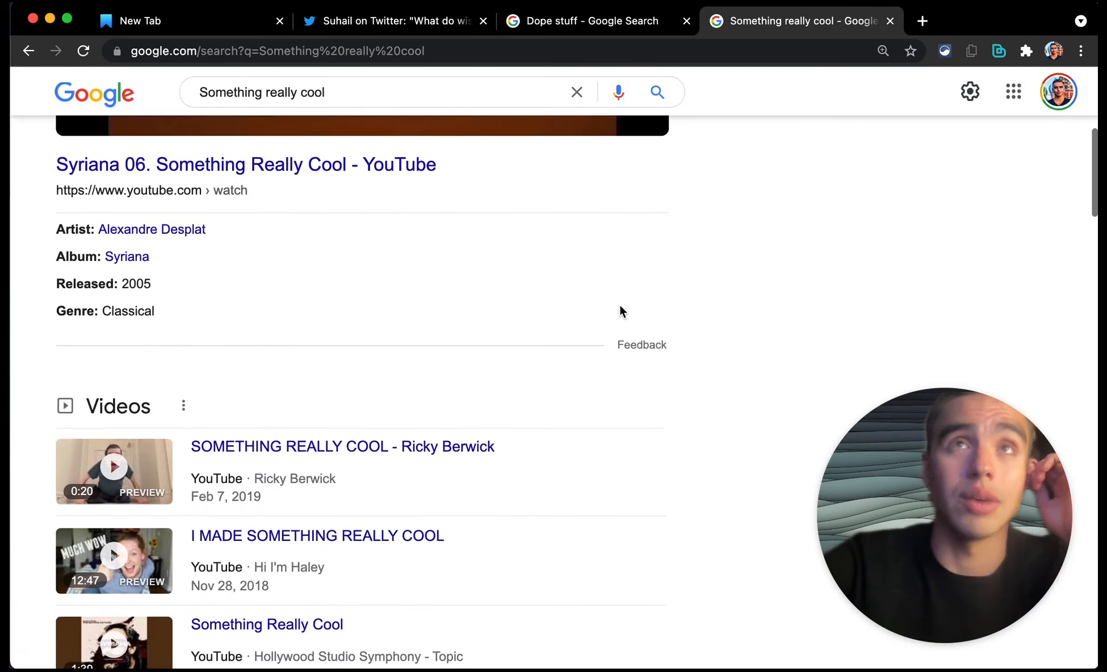
{"action": "scroll", "coordinate": [620, 307], "scroll_direction": "down", "scroll_amount": 9}
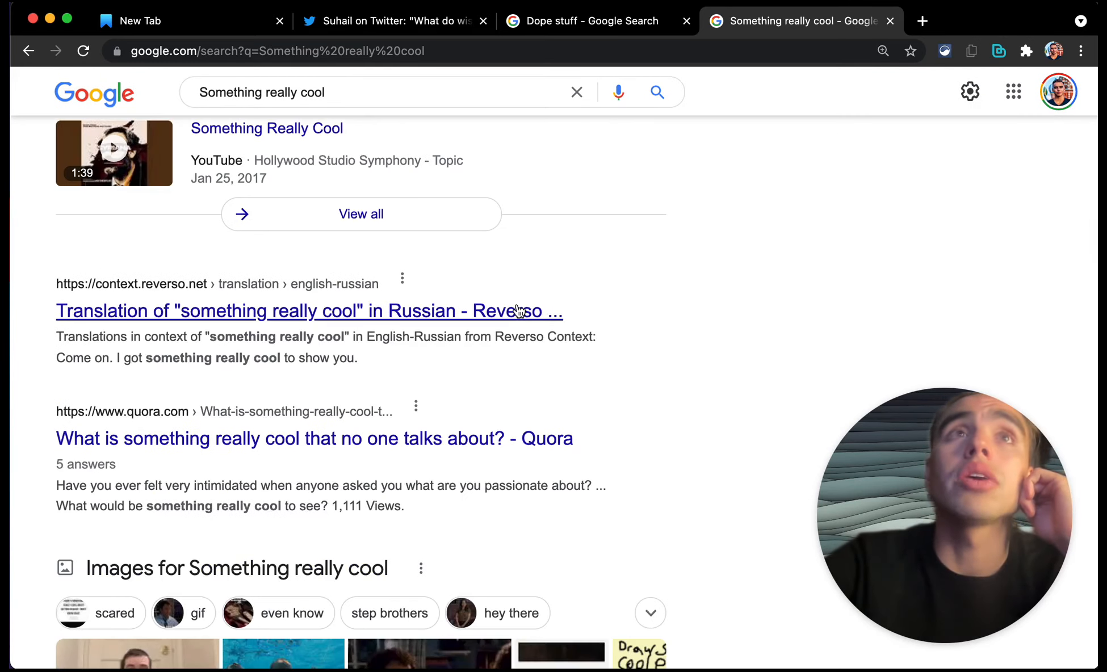
Step: Examine the organic results on the search results page, from the Reverso and Quora entries down to the Amazon ones
{"action": "scroll", "coordinate": [518, 311], "scroll_direction": "down", "scroll_amount": 2}
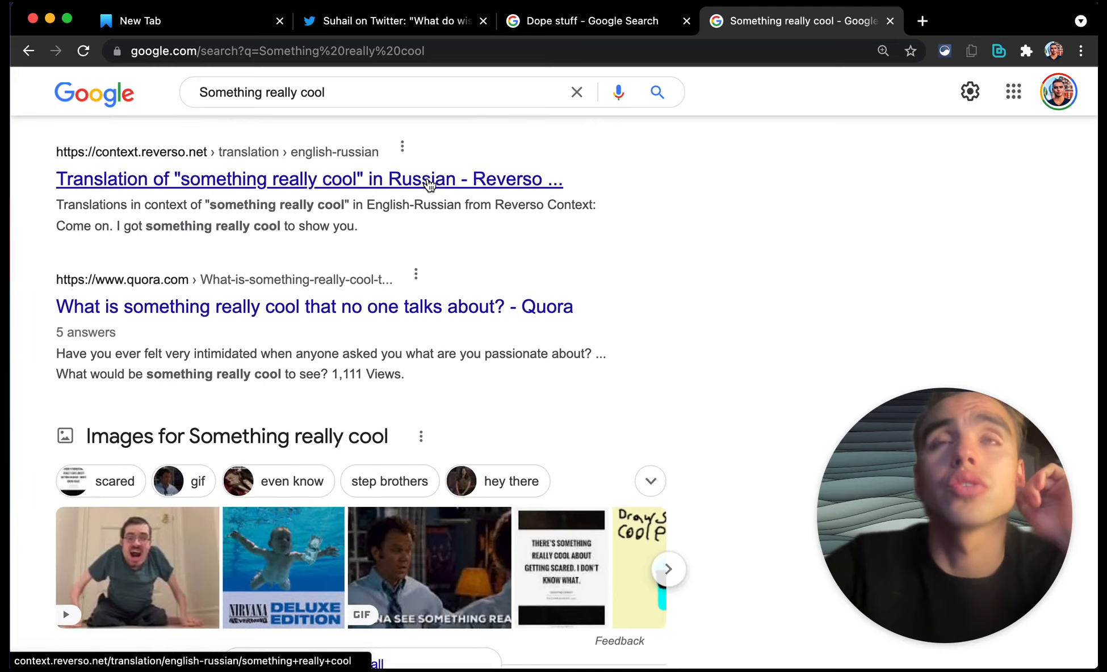
{"action": "scroll", "coordinate": [440, 283], "scroll_direction": "down", "scroll_amount": 6}
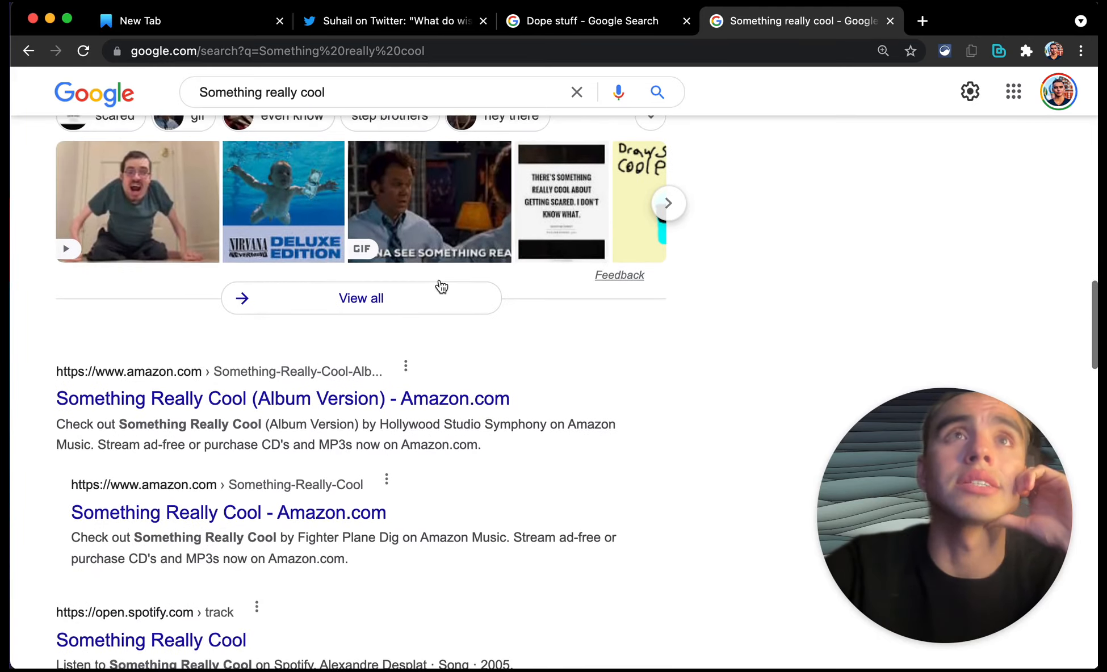
{"action": "scroll", "coordinate": [442, 287], "scroll_direction": "up", "scroll_amount": 15}
{"action": "scroll", "coordinate": [441, 286], "scroll_direction": "down", "scroll_amount": 7}
{"action": "scroll", "coordinate": [439, 285], "scroll_direction": "down", "scroll_amount": 2}
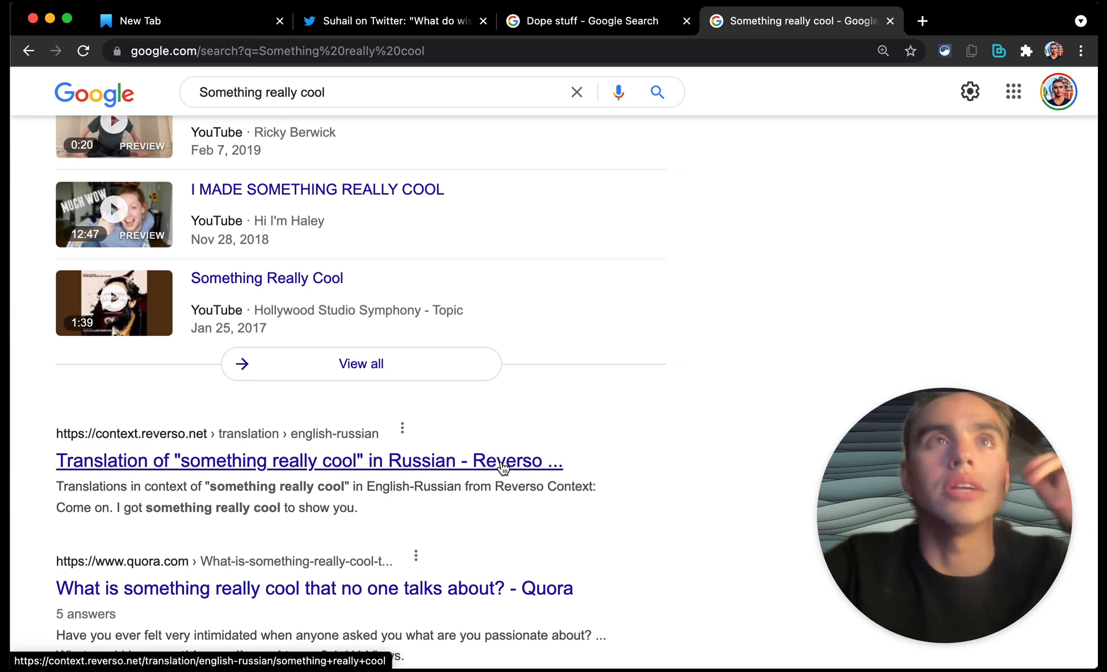
{"action": "scroll", "coordinate": [503, 467], "scroll_direction": "down", "scroll_amount": 1}
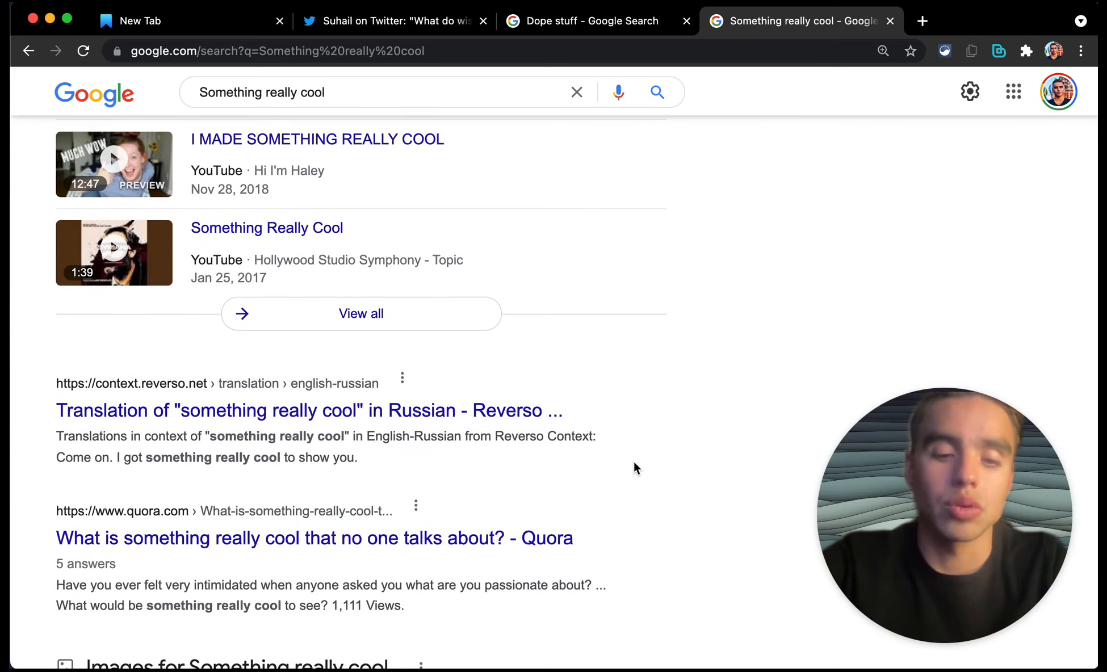
Step: Try to create a new list scraper model from the first two organic results, Reverso and Quora
{"action": "key", "text": "alt+b"}
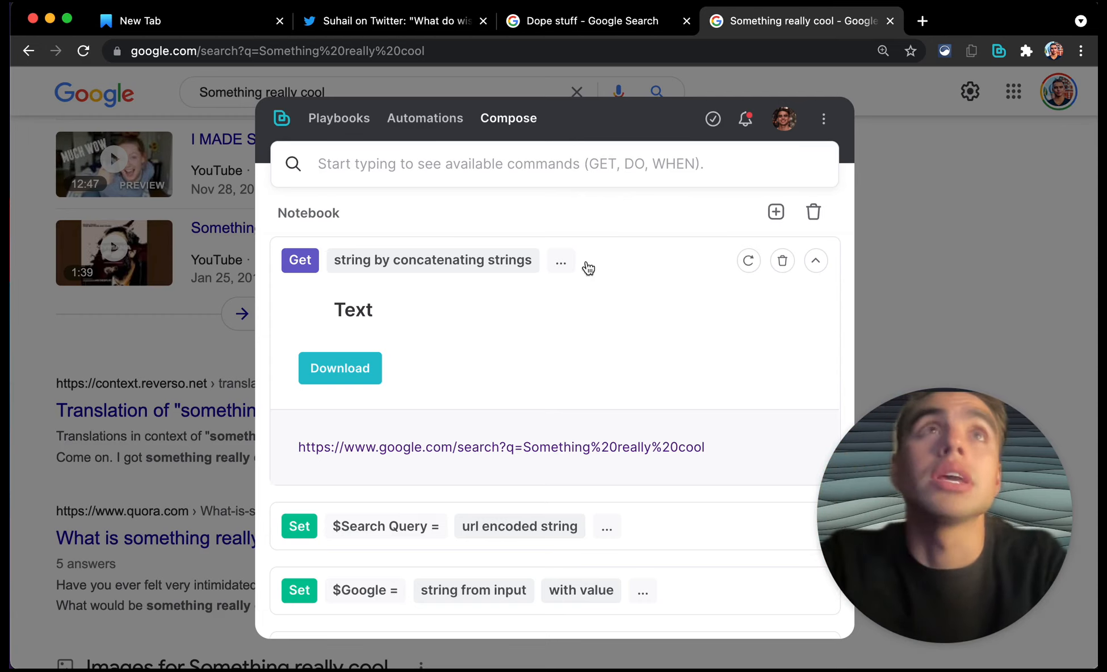
{"action": "type", "text": "ndw sc"}
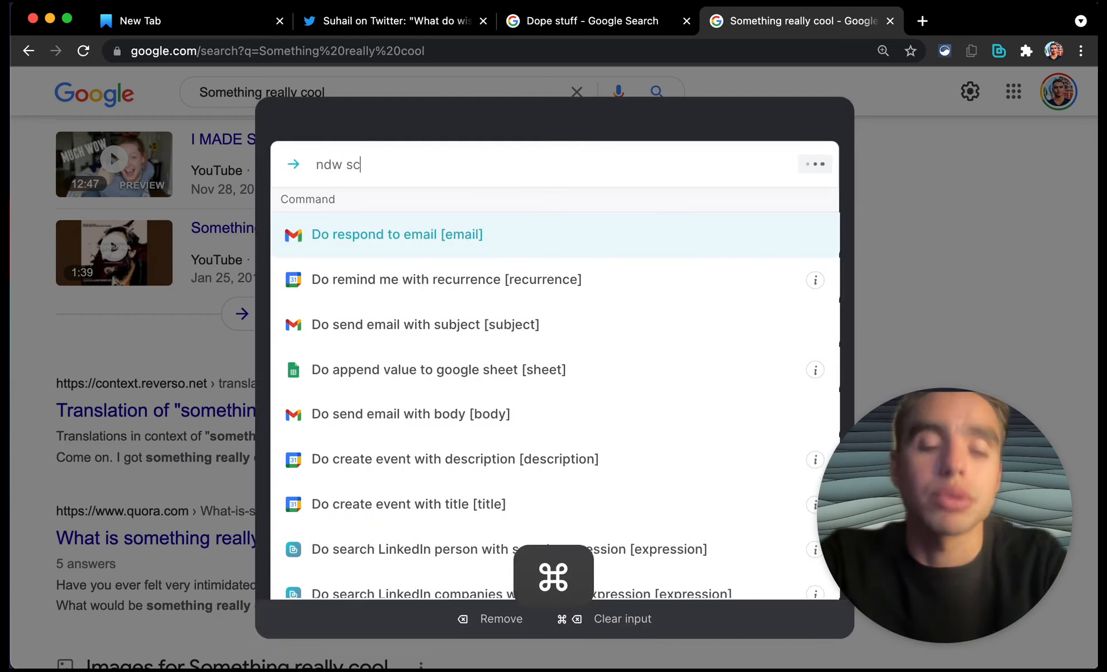
{"action": "key", "text": "super+a"}
{"action": "type", "text": "new scrap"}
{"action": "key", "text": "Return"}
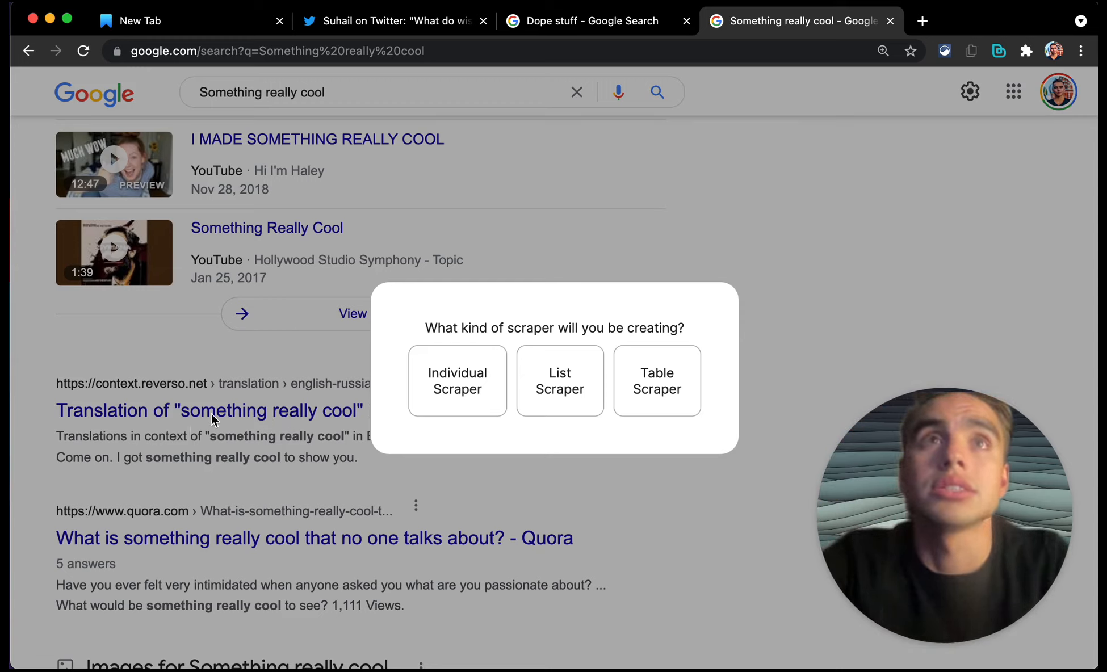
{"action": "left_click", "coordinate": [539, 412]}
{"action": "scroll", "coordinate": [507, 500], "scroll_direction": "up", "scroll_amount": 2}
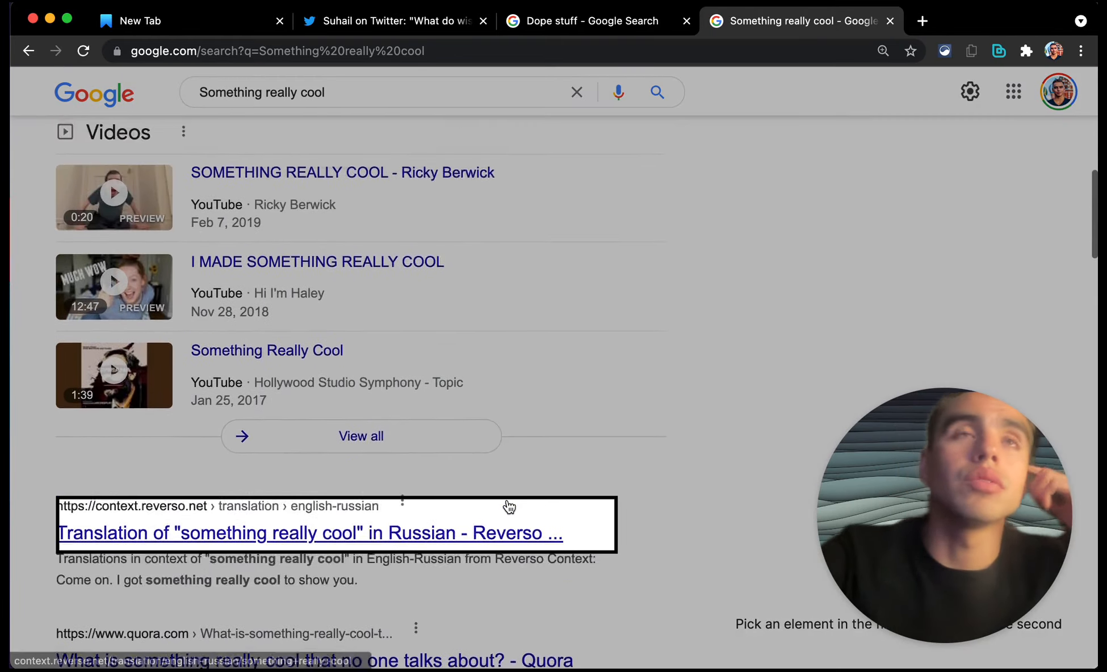
{"action": "scroll", "coordinate": [507, 503], "scroll_direction": "down", "scroll_amount": 4}
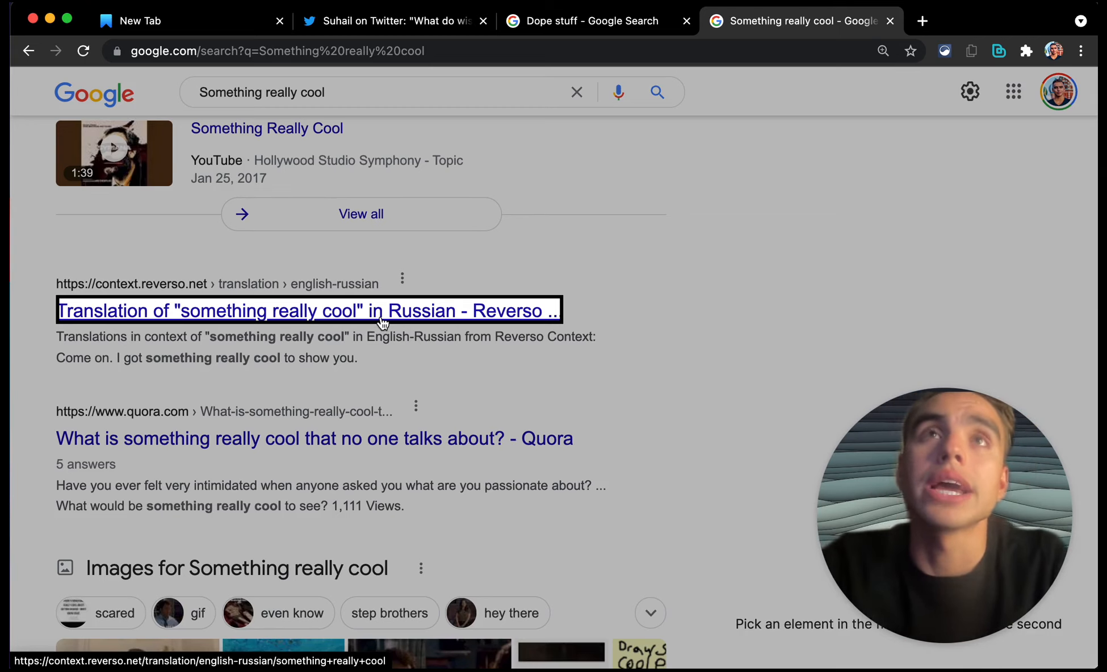
{"action": "left_click", "coordinate": [334, 443]}
{"action": "scroll", "coordinate": [353, 333], "scroll_direction": "down", "scroll_amount": 3}
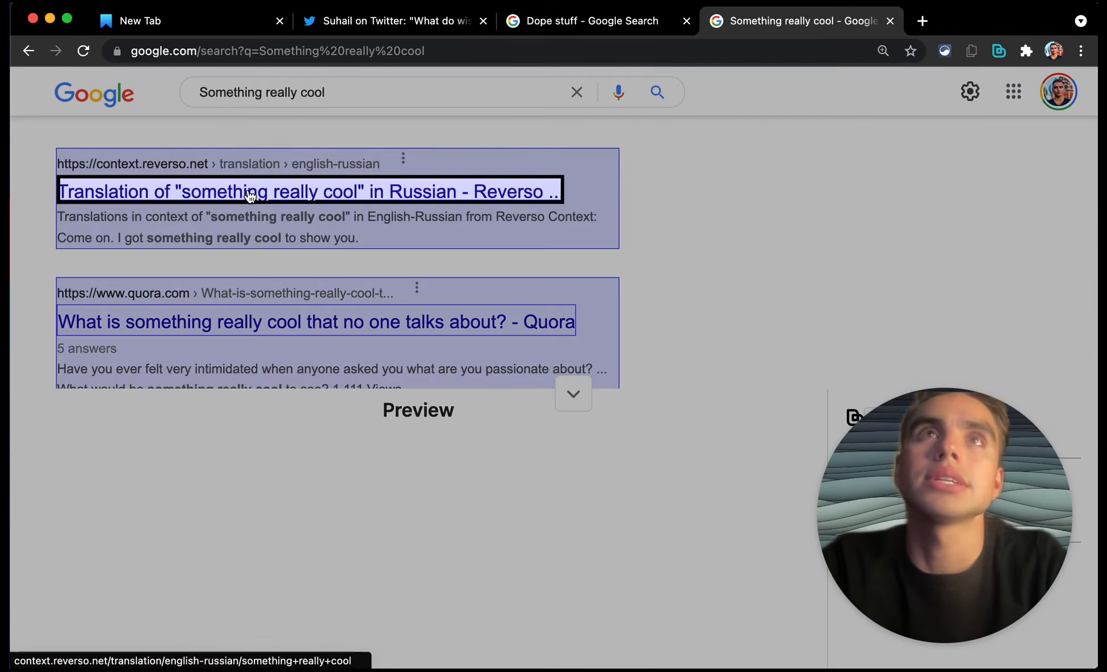
Step: Add the result titles to the list scraper as a Link field named "Link 1"
{"action": "left_click", "coordinate": [256, 194]}
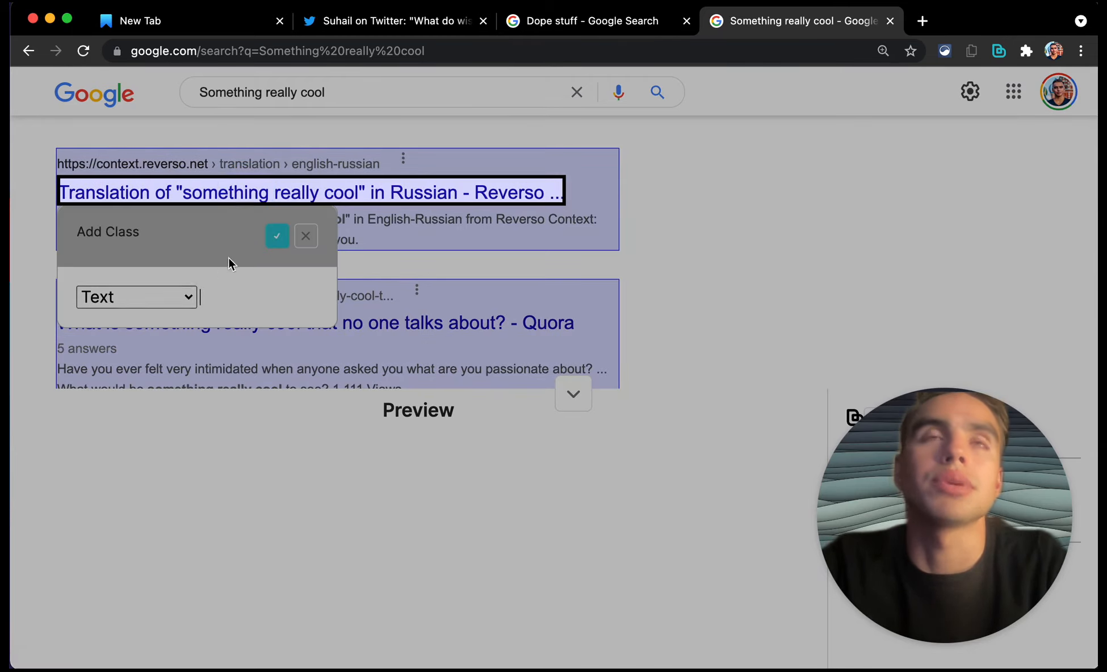
{"action": "left_click", "coordinate": [187, 294]}
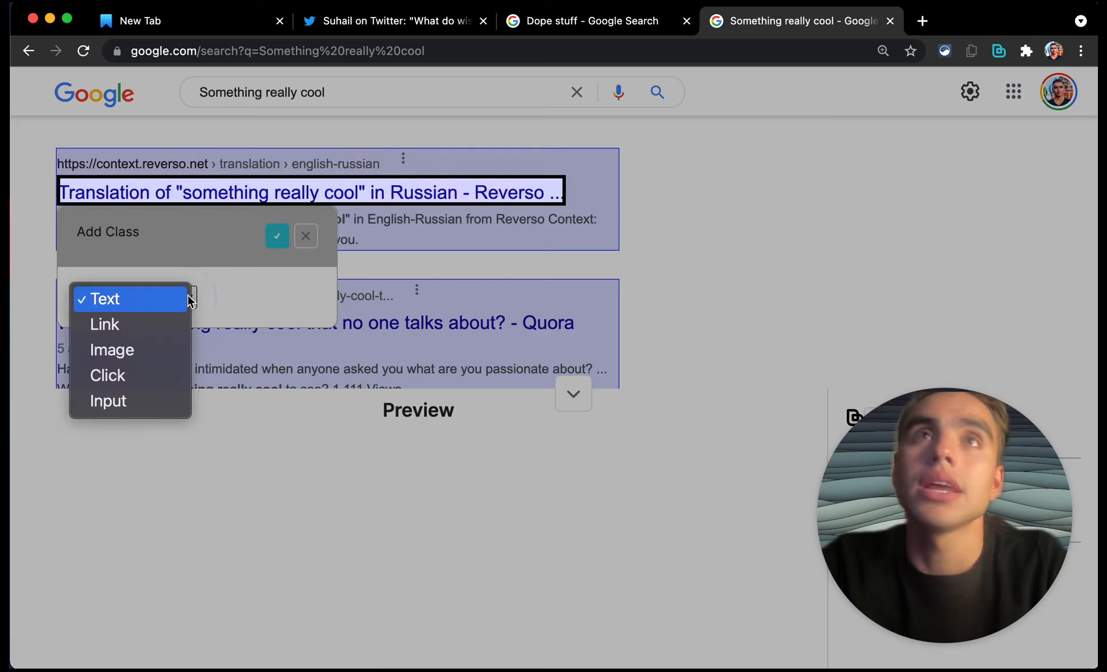
{"action": "left_click", "coordinate": [143, 331]}
{"action": "left_click", "coordinate": [228, 297]}
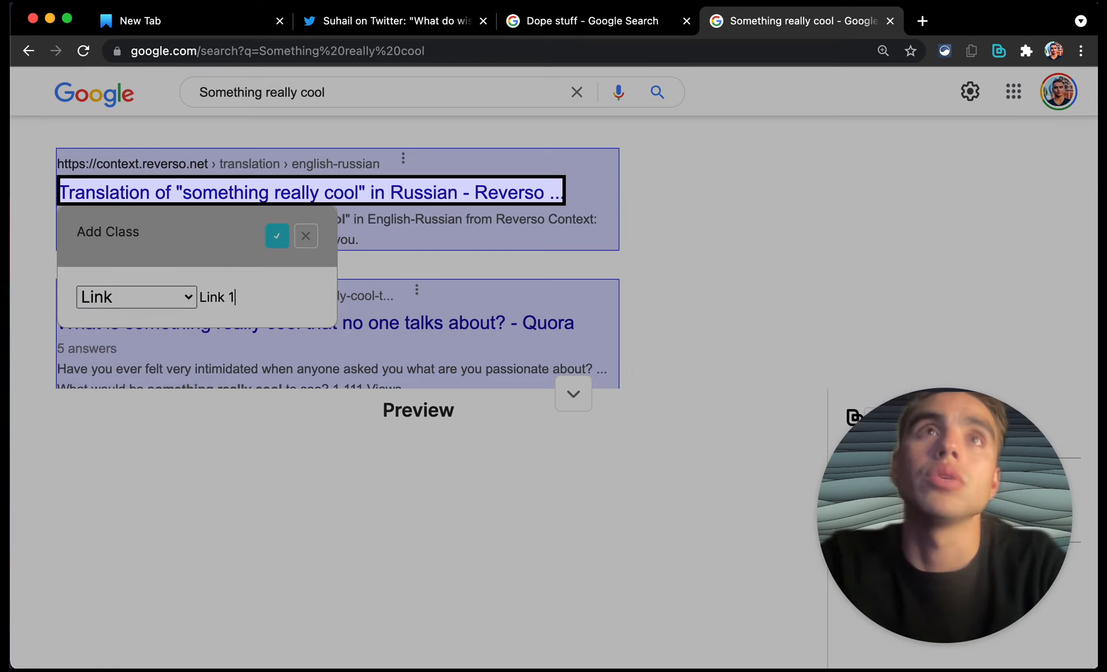
{"action": "left_click", "coordinate": [276, 237]}
{"action": "scroll", "coordinate": [306, 323], "scroll_direction": "down", "scroll_amount": 1}
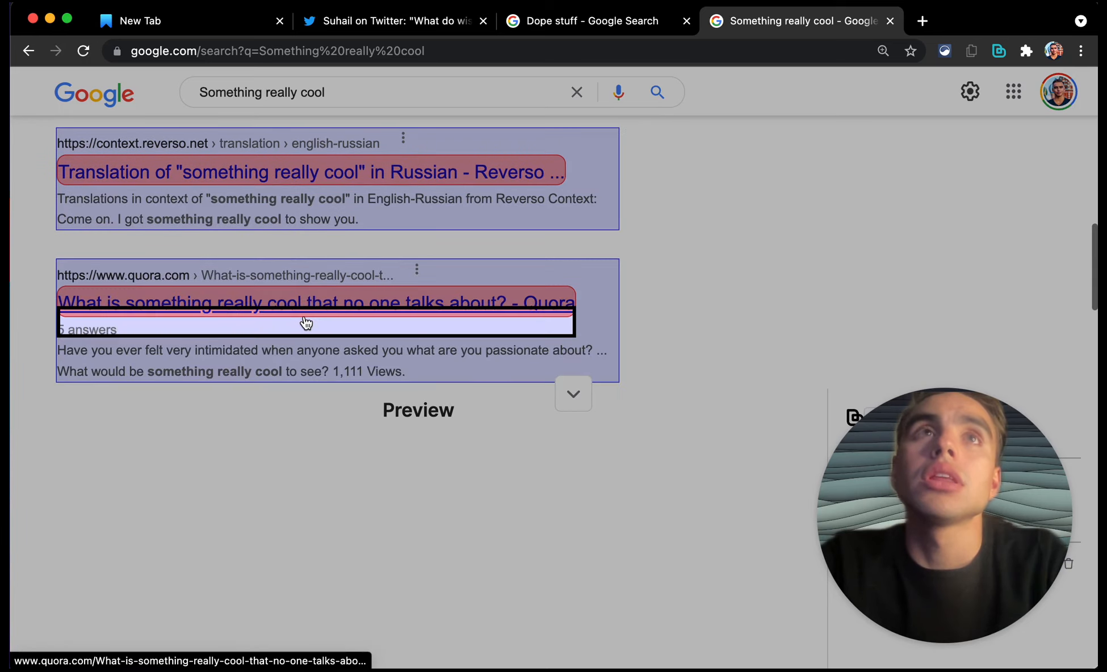
{"action": "scroll", "coordinate": [392, 355], "scroll_direction": "up", "scroll_amount": 3}
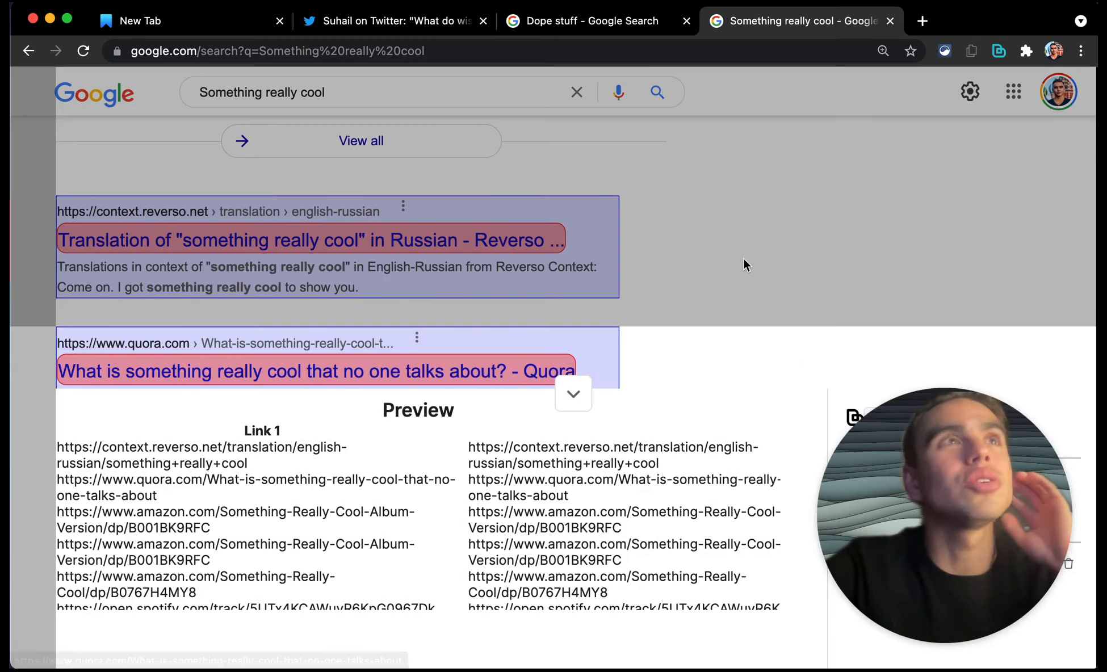
Step: Cancel the list scraper model and delete its command entry from the notebook
{"action": "left_click", "coordinate": [997, 52]}
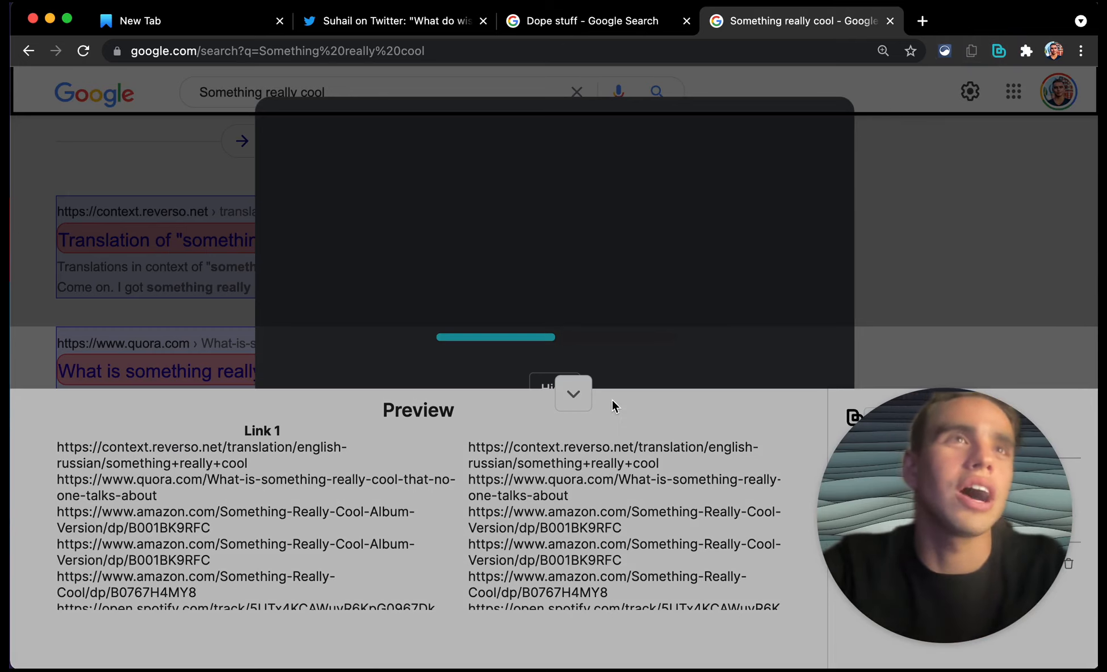
{"action": "left_click", "coordinate": [575, 397]}
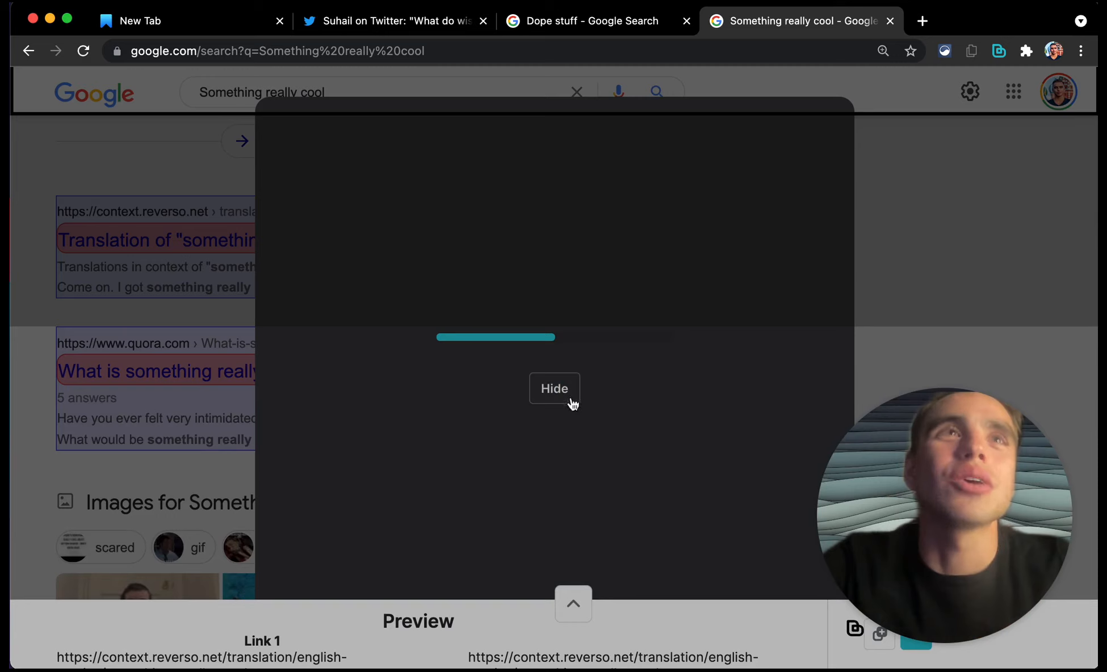
{"action": "left_click_drag", "start_coordinate": [959, 483], "coordinate": [991, 354]}
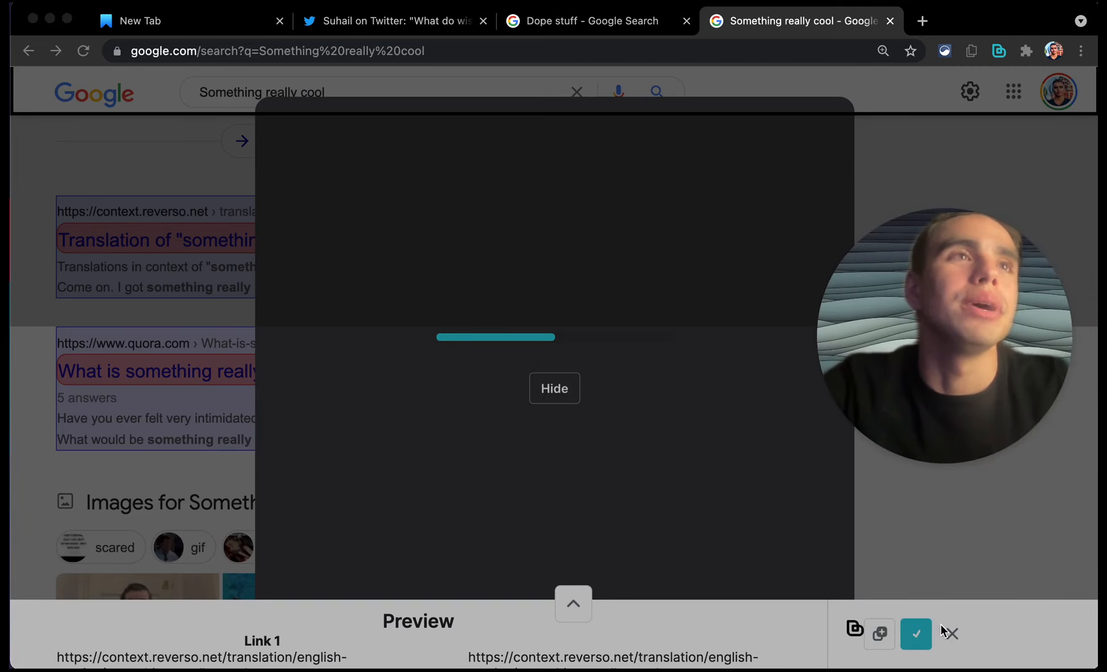
{"action": "left_click", "coordinate": [952, 633]}
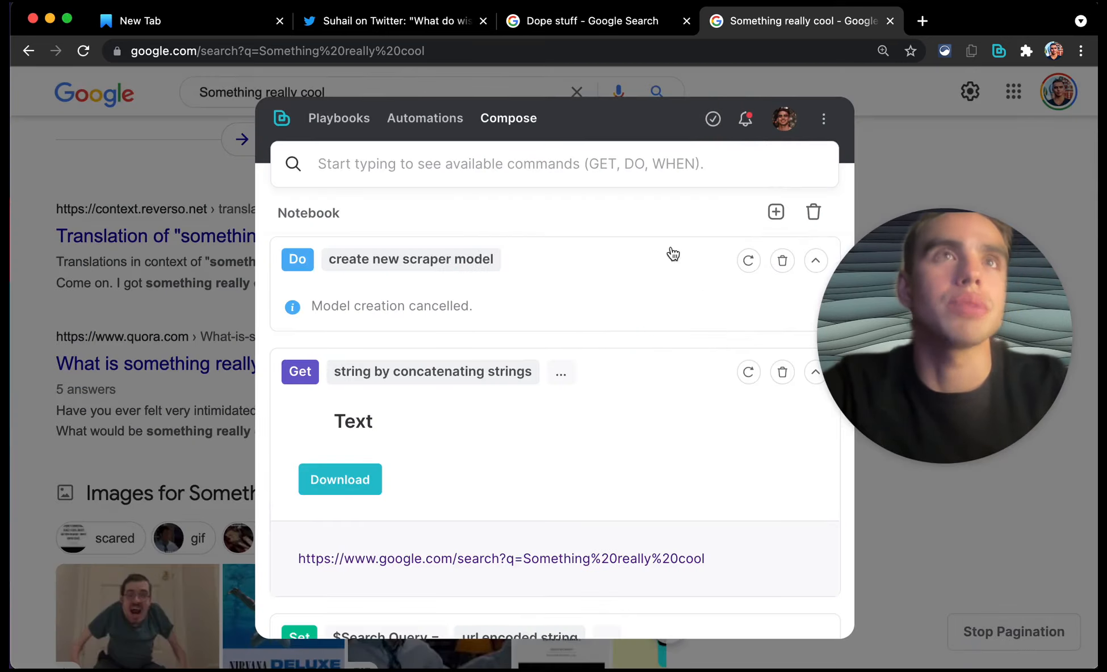
{"action": "left_click", "coordinate": [782, 261]}
Step: Run the "Do create new scraper model" command and choose the individual scraper type
{"action": "left_click", "coordinate": [588, 173]}
{"action": "type", "text": "ne"}
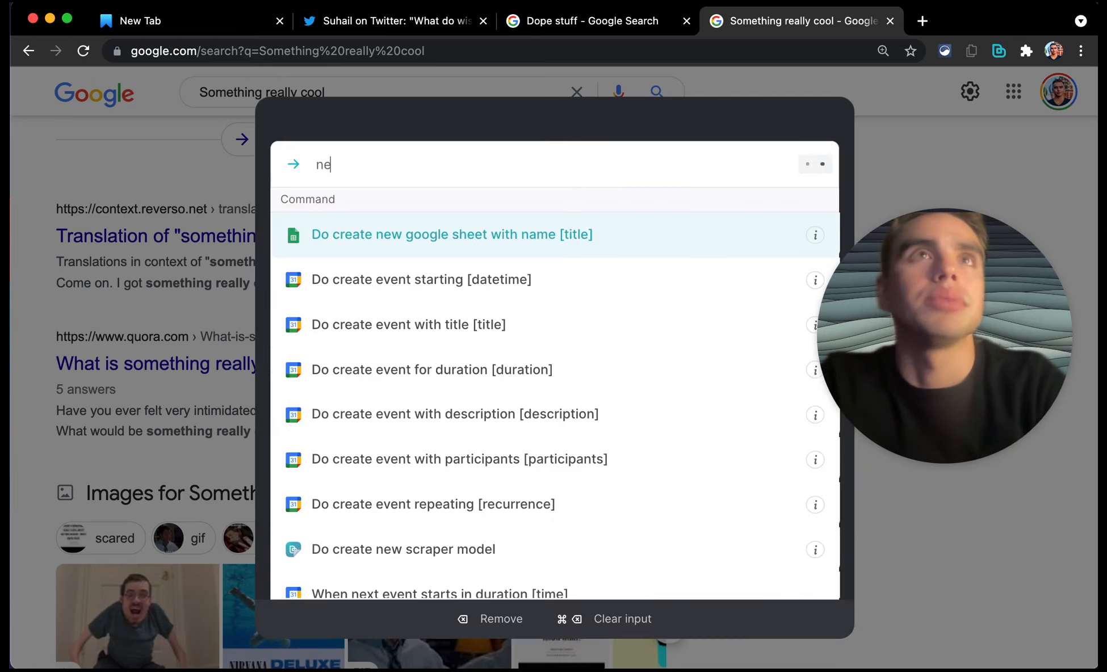
{"action": "type", "text": "w scraper"}
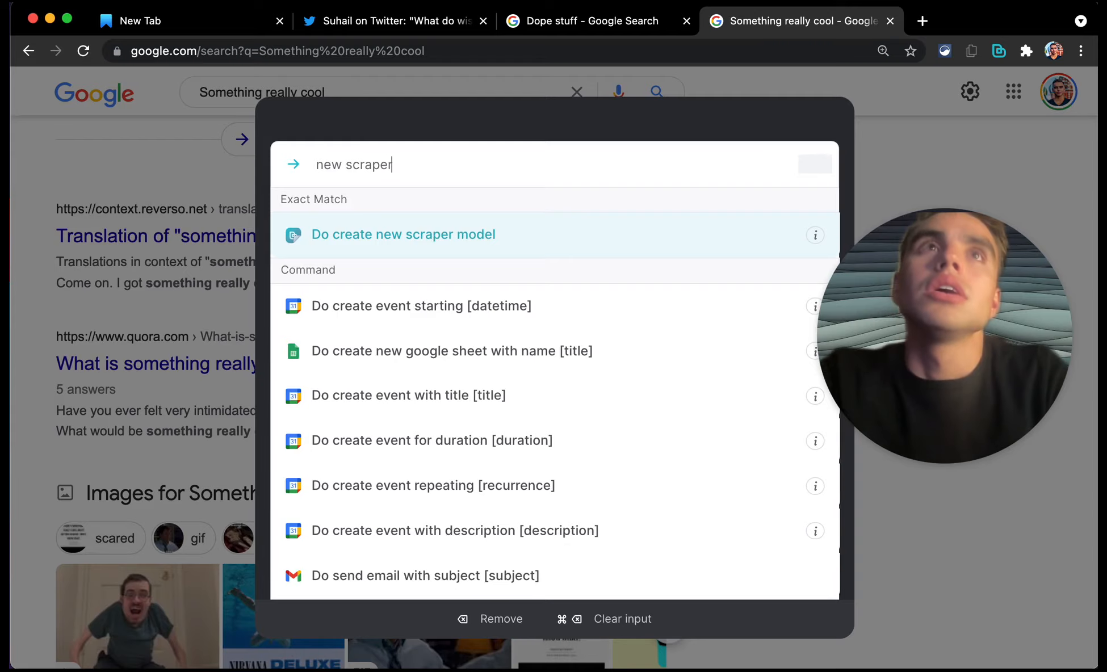
{"action": "key", "text": "Return"}
{"action": "key", "text": "Return"}
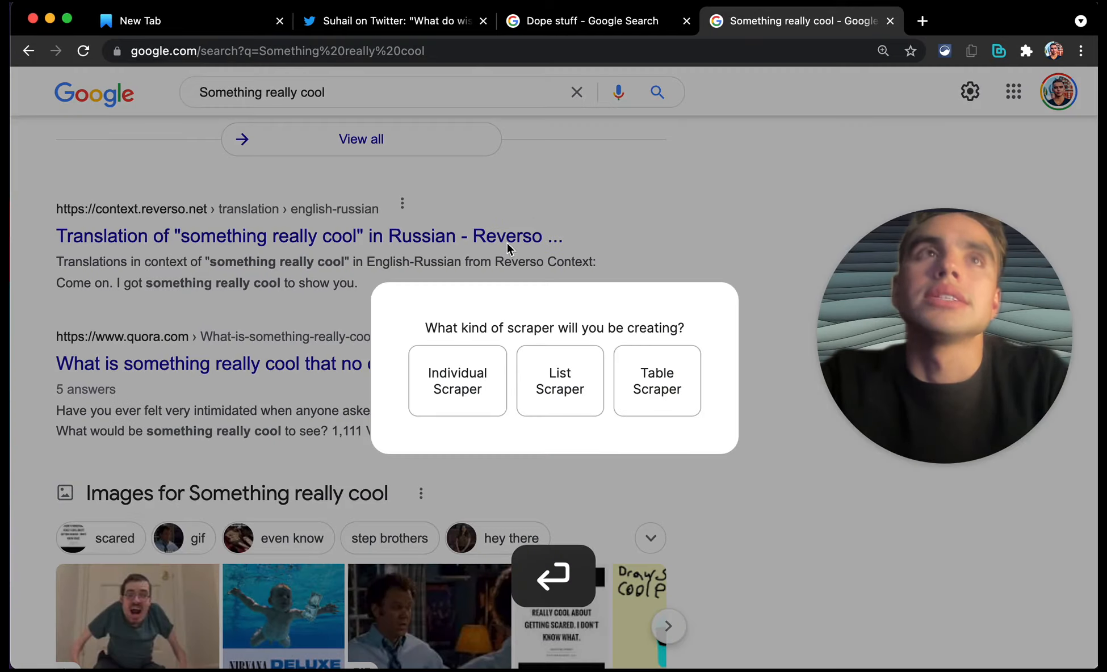
{"action": "left_click", "coordinate": [457, 383]}
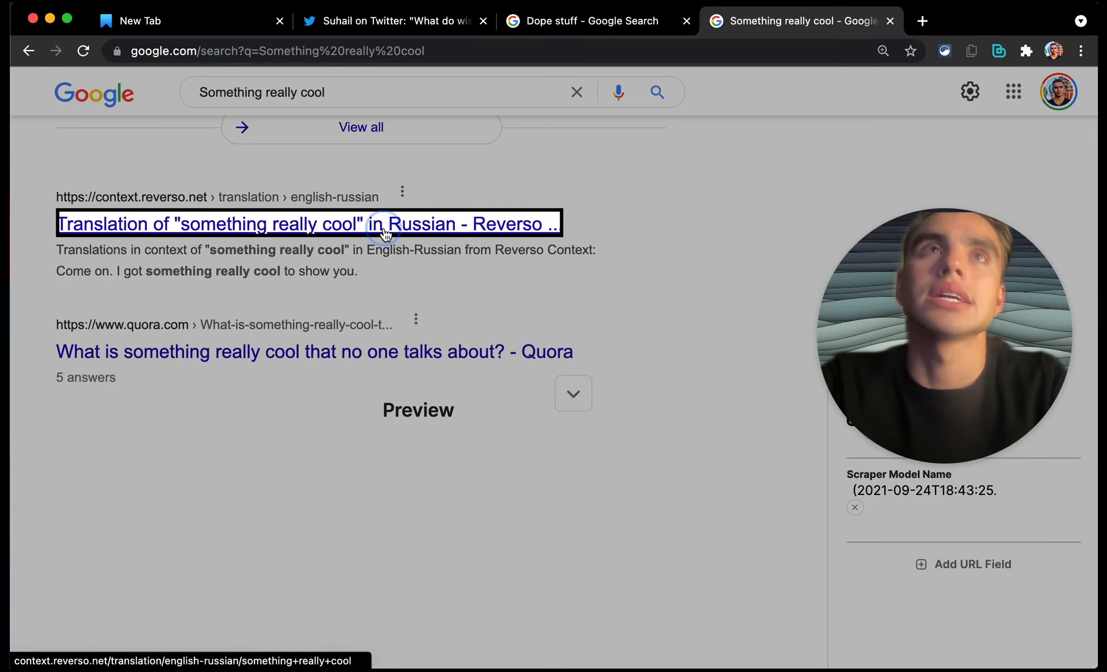
Step: Add the Reverso result's title to the scraper as a Link field named "Link 1"
{"action": "left_click", "coordinate": [385, 231]}
{"action": "left_click", "coordinate": [171, 180]}
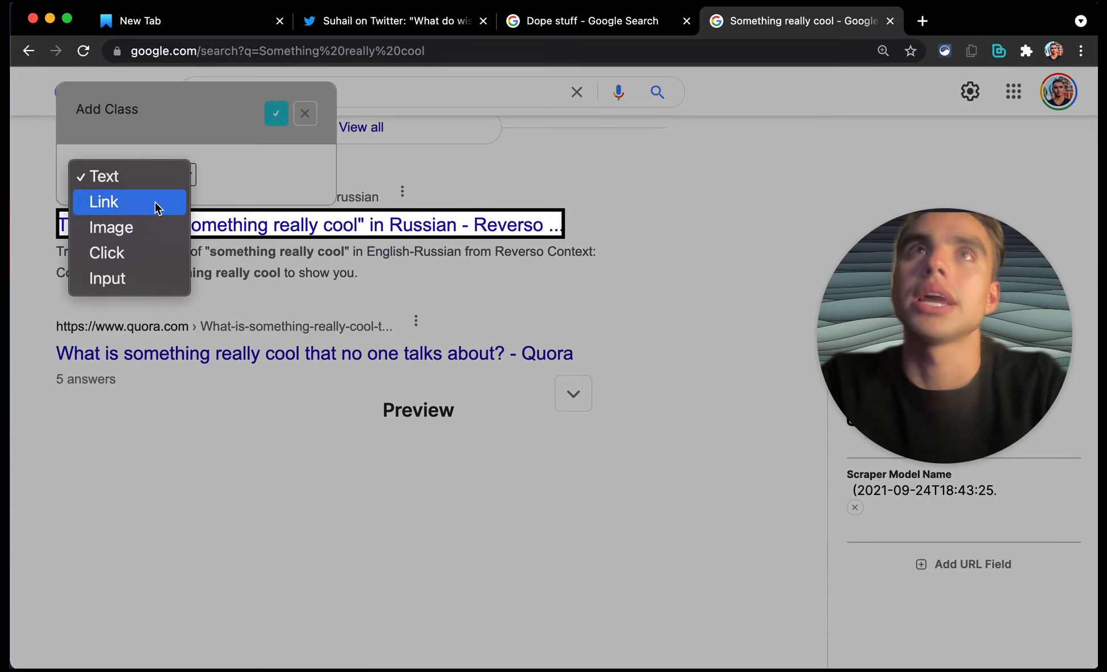
{"action": "left_click", "coordinate": [159, 204]}
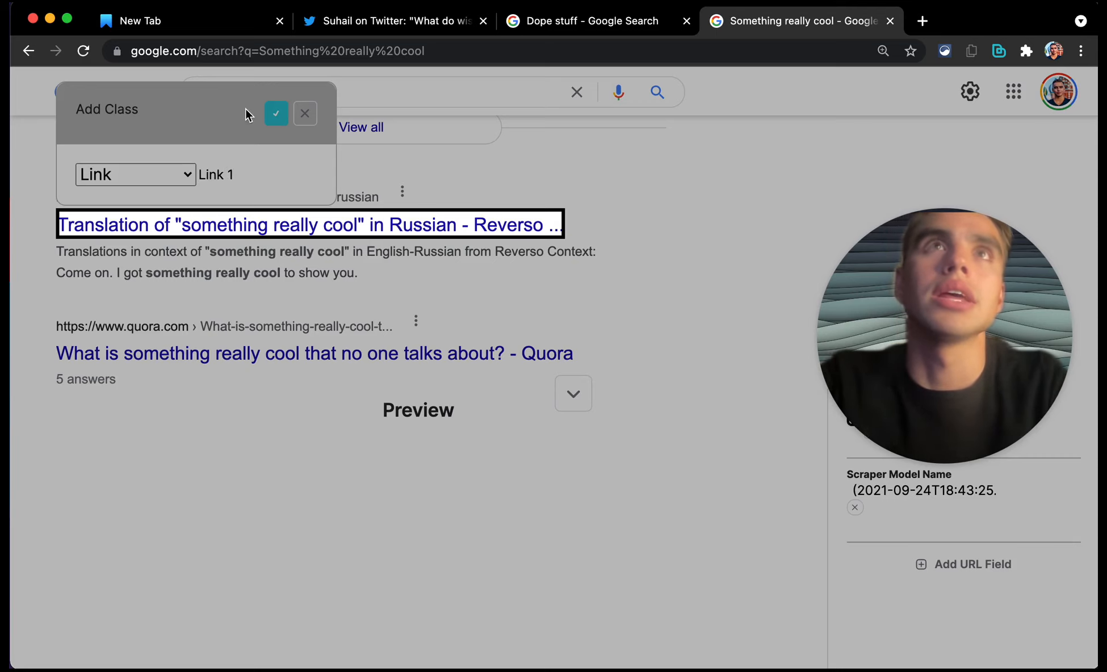
{"action": "left_click", "coordinate": [275, 106]}
Step: Add the Quora result's title to the scraper as a Link field named "Link 2"
{"action": "left_click", "coordinate": [308, 359]}
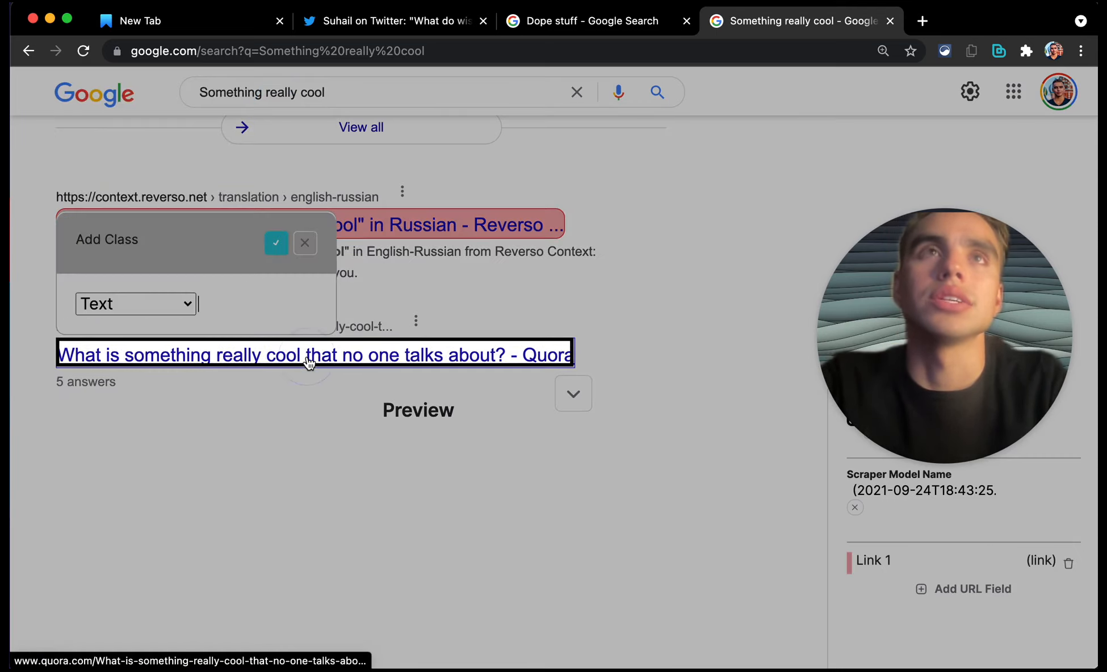
{"action": "type", "text": "Linke"}
{"action": "key", "text": "BackSpace"}
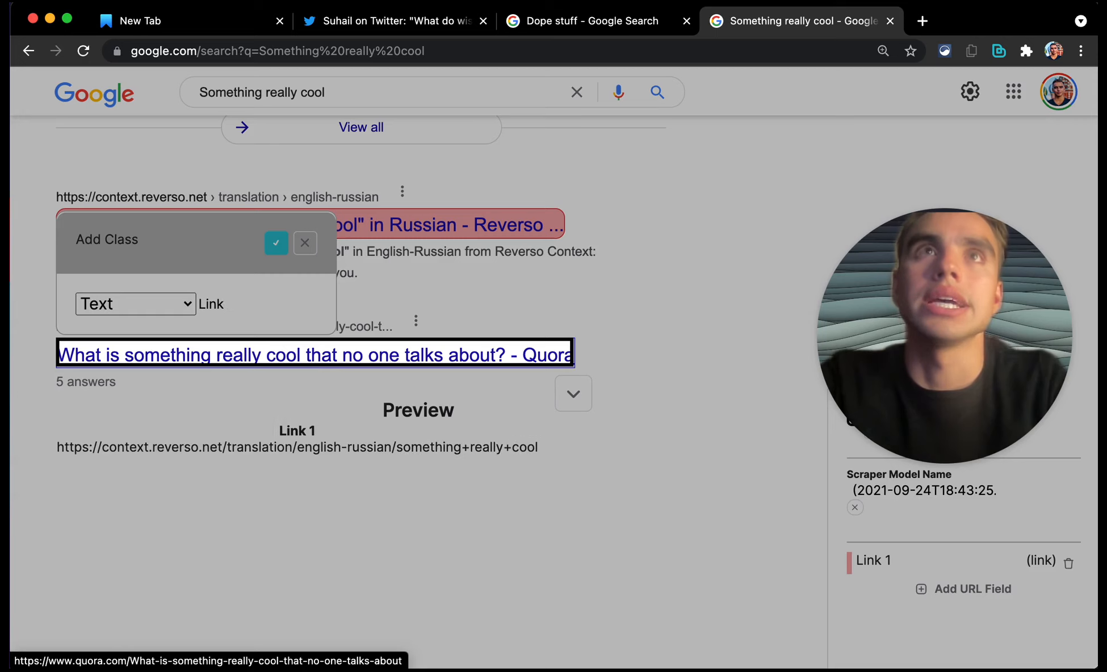
{"action": "left_click", "coordinate": [146, 306]}
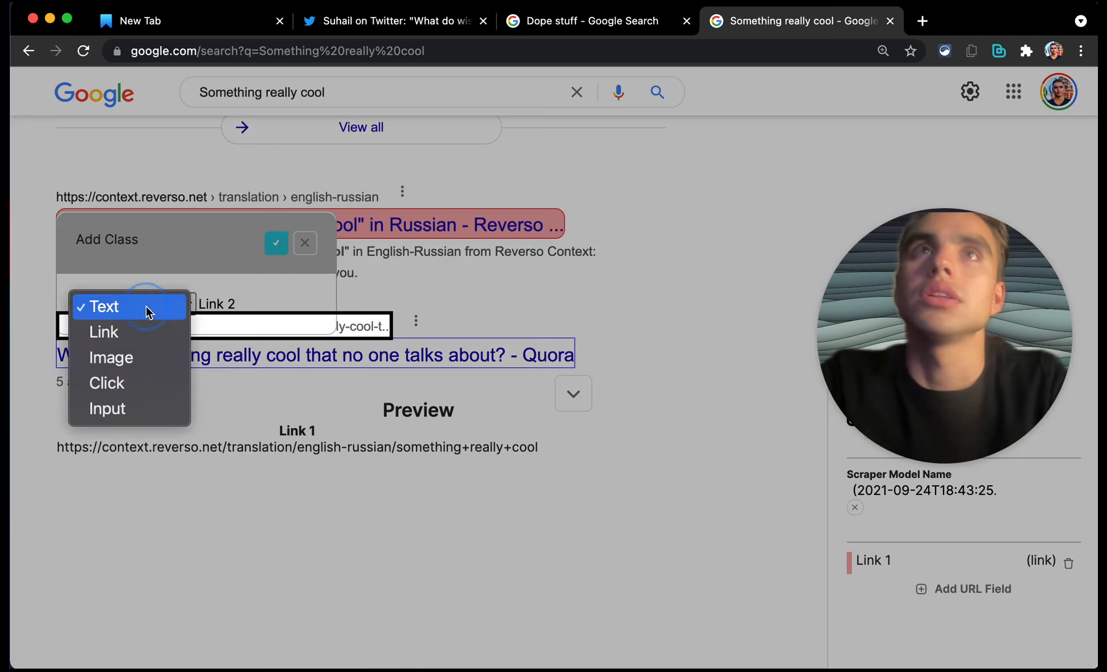
{"action": "left_click", "coordinate": [142, 341]}
{"action": "left_click", "coordinate": [277, 244]}
Step: Add the Amazon "Something Really Cool (Album Version)" result's title to the scraper as a Link field named "Link 3"
{"action": "scroll", "coordinate": [283, 285], "scroll_direction": "down", "scroll_amount": 5}
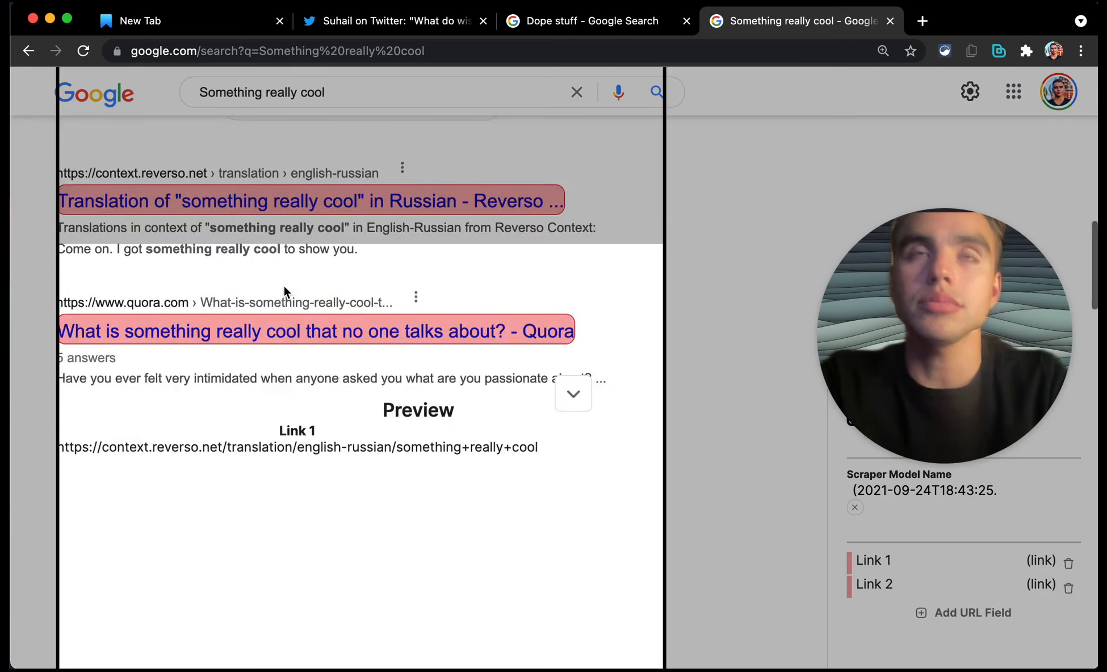
{"action": "scroll", "coordinate": [284, 286], "scroll_direction": "down", "scroll_amount": 6}
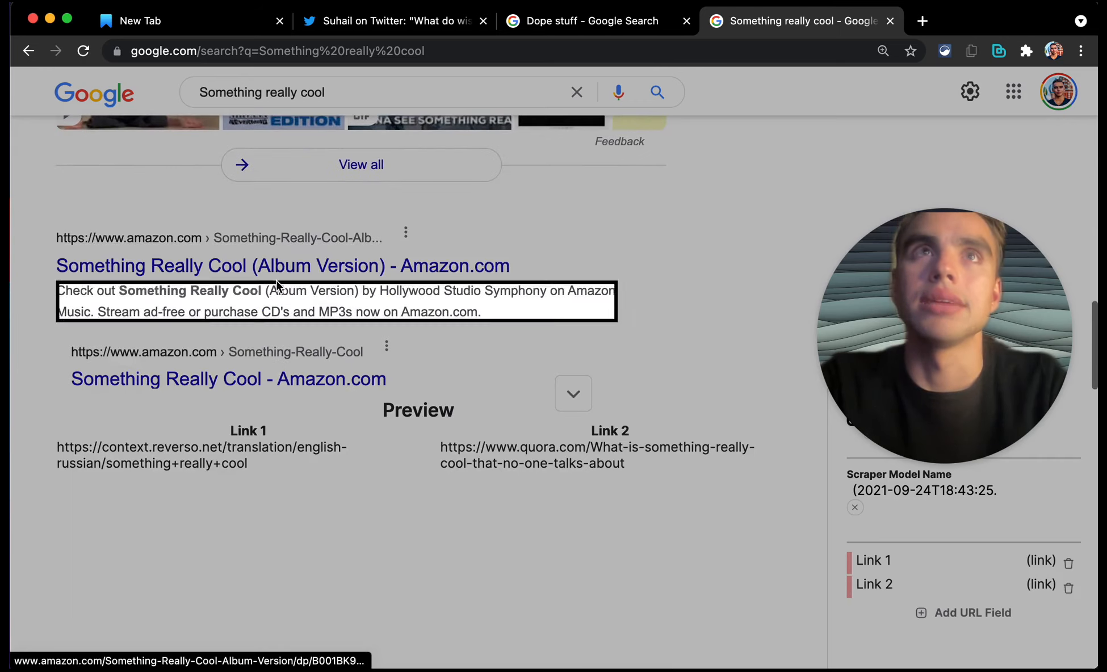
{"action": "left_click", "coordinate": [273, 271]}
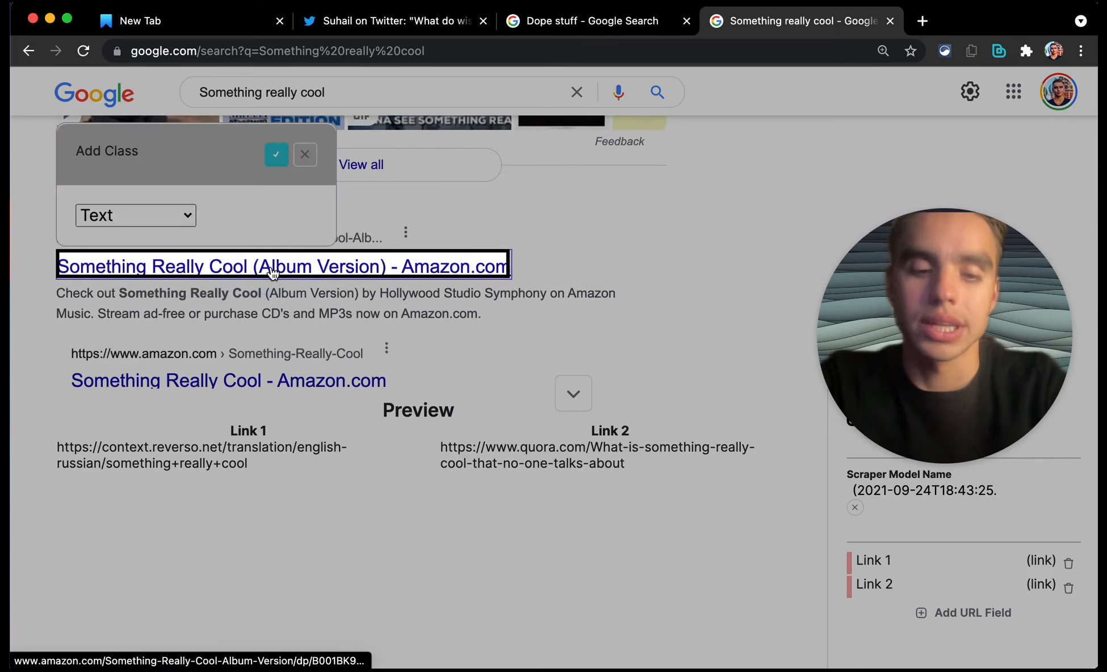
{"action": "type", "text": "Link 3"}
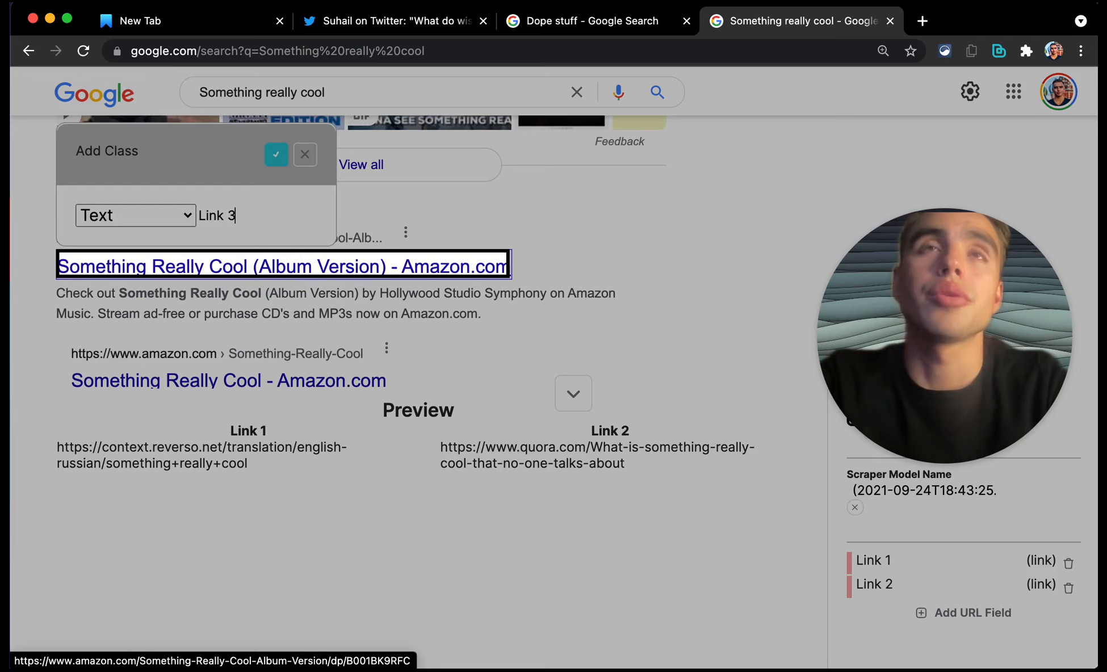
{"action": "left_click", "coordinate": [162, 212]}
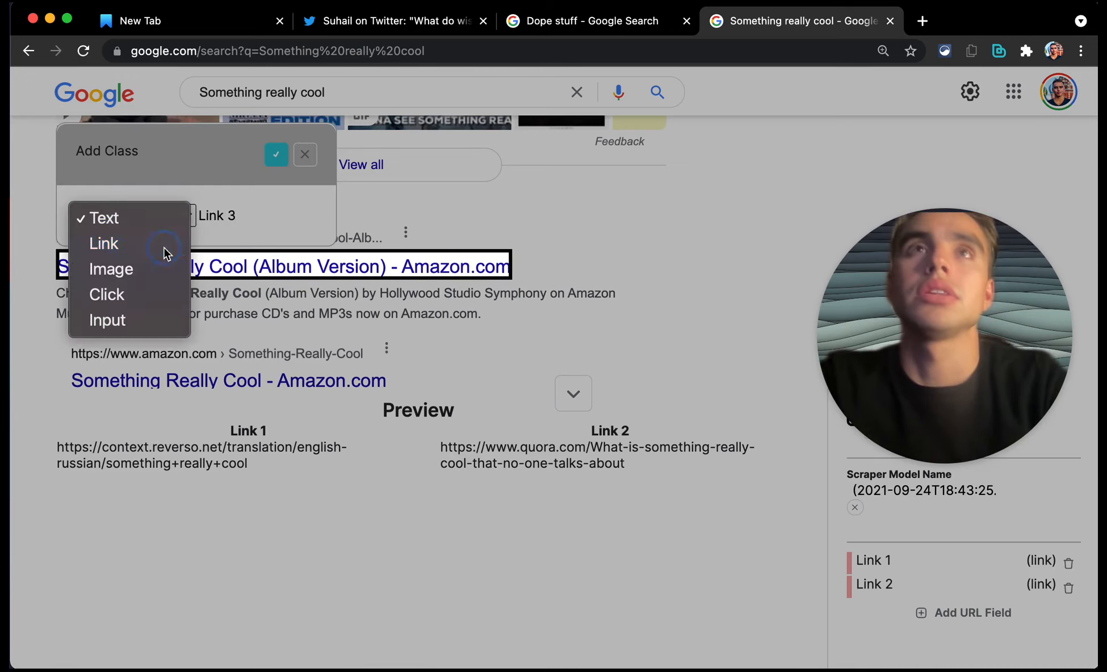
{"action": "left_click", "coordinate": [163, 244]}
{"action": "left_click", "coordinate": [276, 165]}
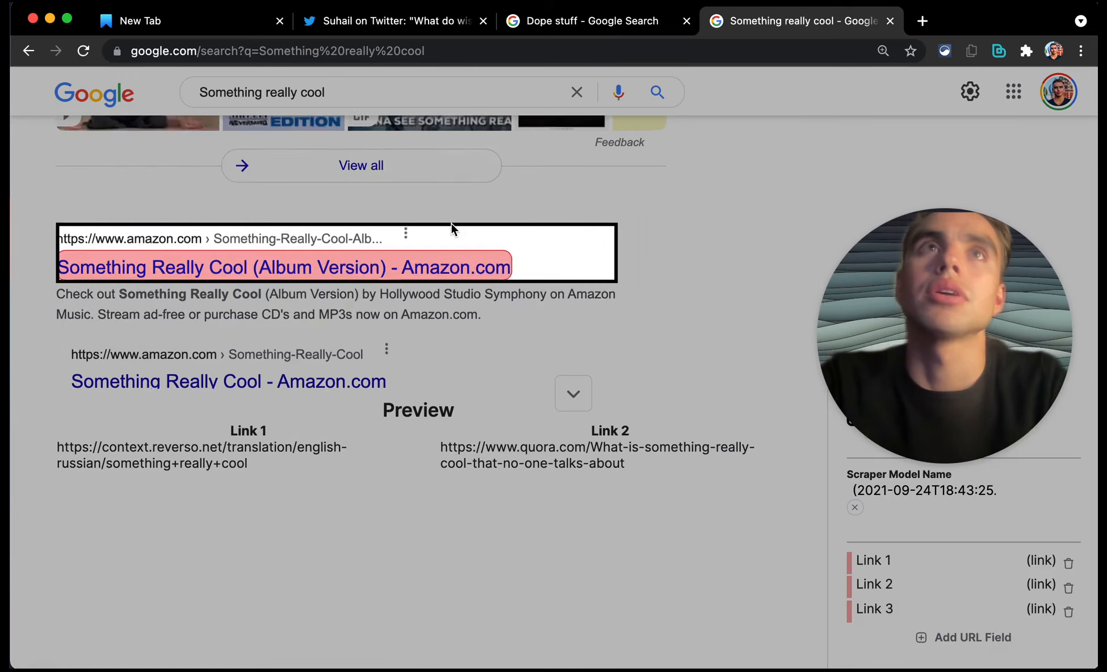
{"action": "scroll", "coordinate": [450, 227], "scroll_direction": "up", "scroll_amount": 5}
{"action": "scroll", "coordinate": [452, 227], "scroll_direction": "down", "scroll_amount": 3}
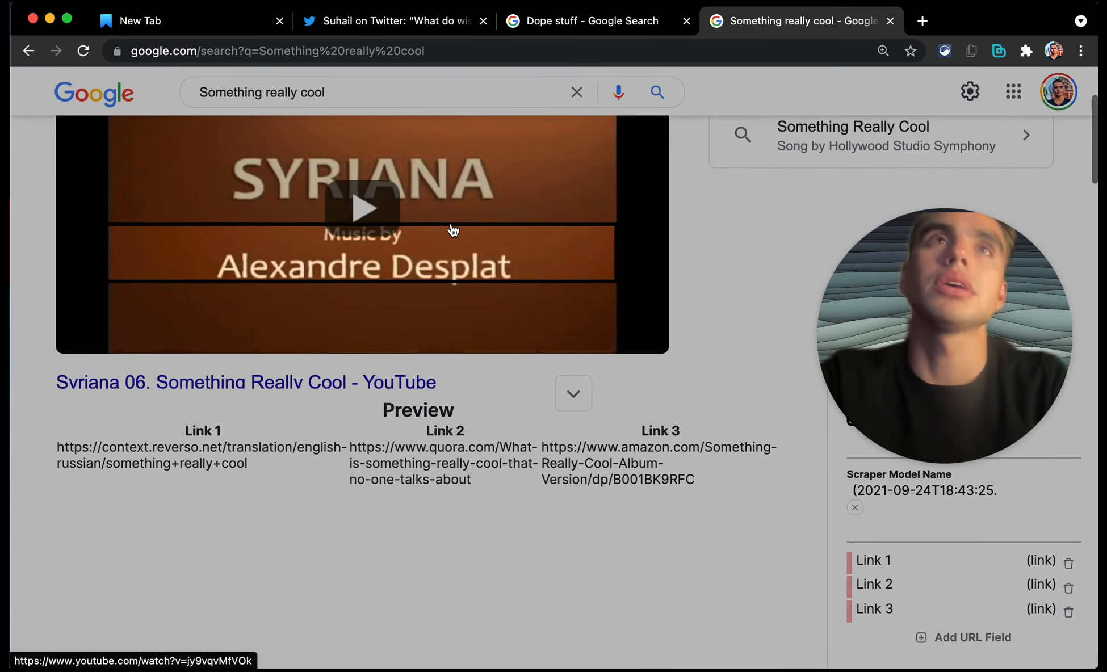
{"action": "scroll", "coordinate": [452, 229], "scroll_direction": "down", "scroll_amount": 2}
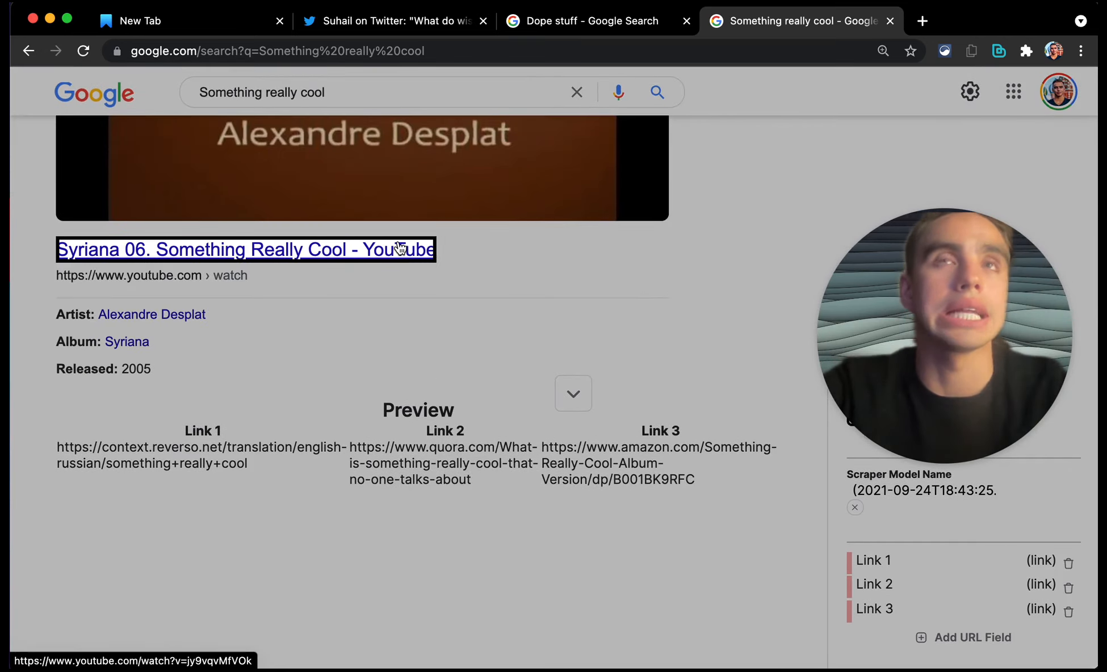
{"action": "scroll", "coordinate": [402, 236], "scroll_direction": "down", "scroll_amount": 3}
{"action": "scroll", "coordinate": [399, 244], "scroll_direction": "down", "scroll_amount": 10}
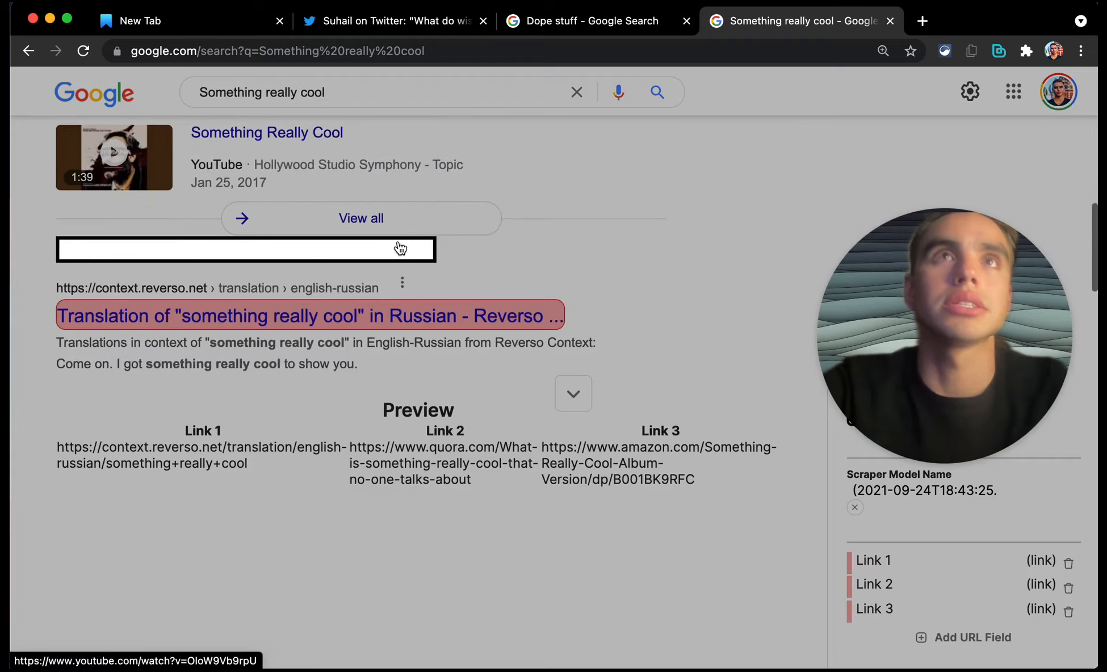
{"action": "scroll", "coordinate": [399, 244], "scroll_direction": "down", "scroll_amount": 8}
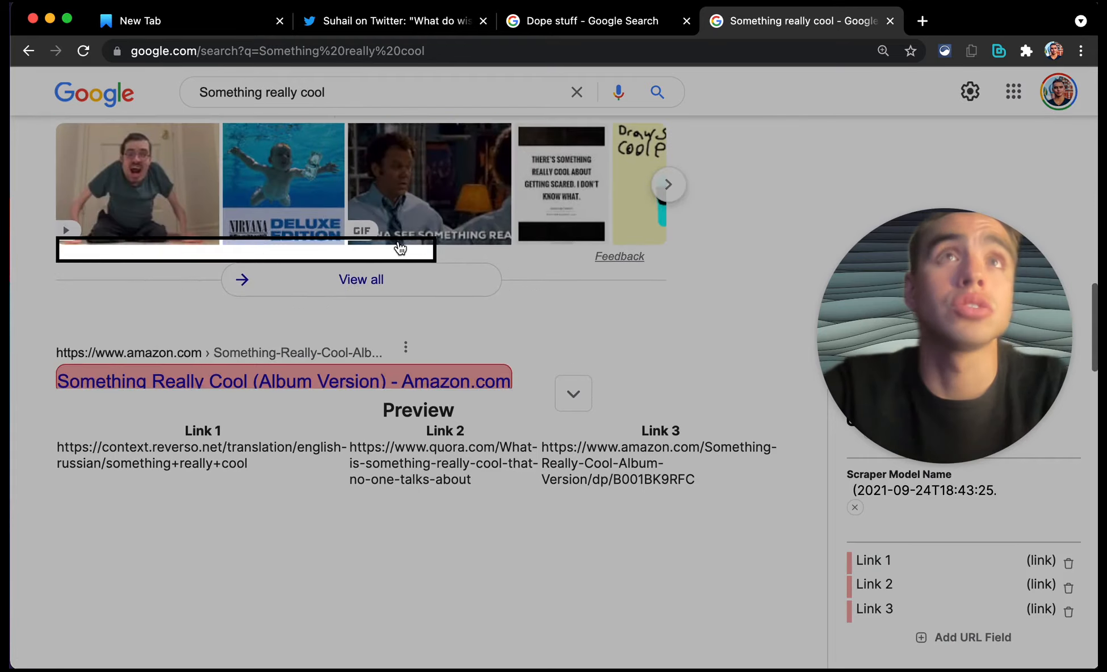
{"action": "scroll", "coordinate": [400, 248], "scroll_direction": "up", "scroll_amount": 1}
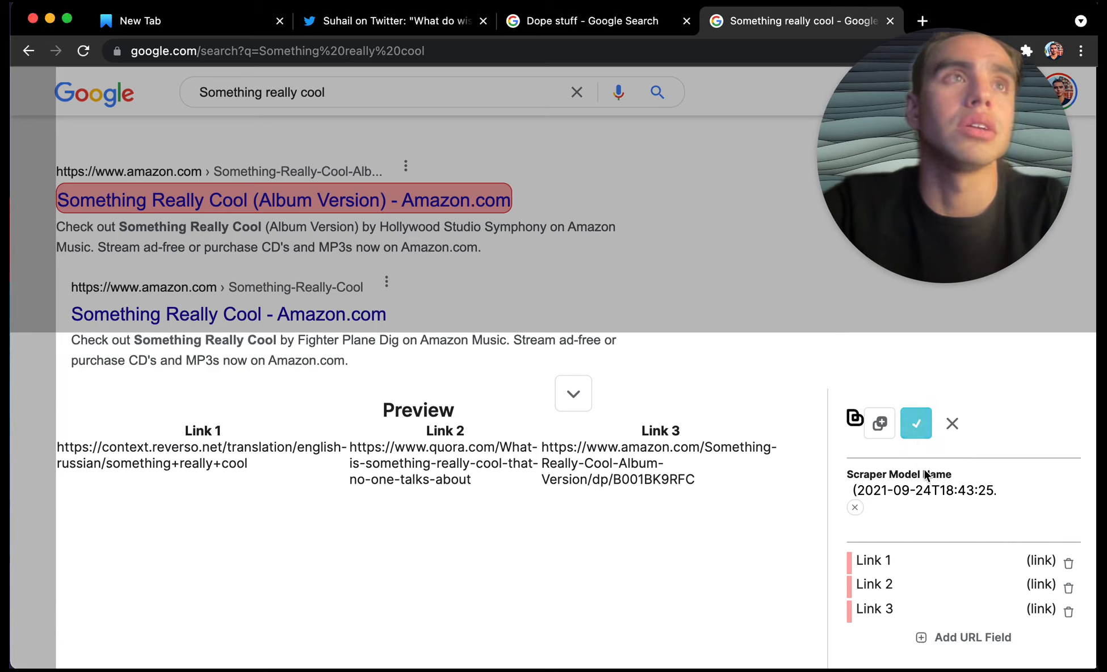
Step: Name the scraper model "Google Search Scraper" and save it
{"action": "left_click", "coordinate": [934, 489]}
{"action": "key", "text": "super+a"}
{"action": "key", "text": "BackSpace"}
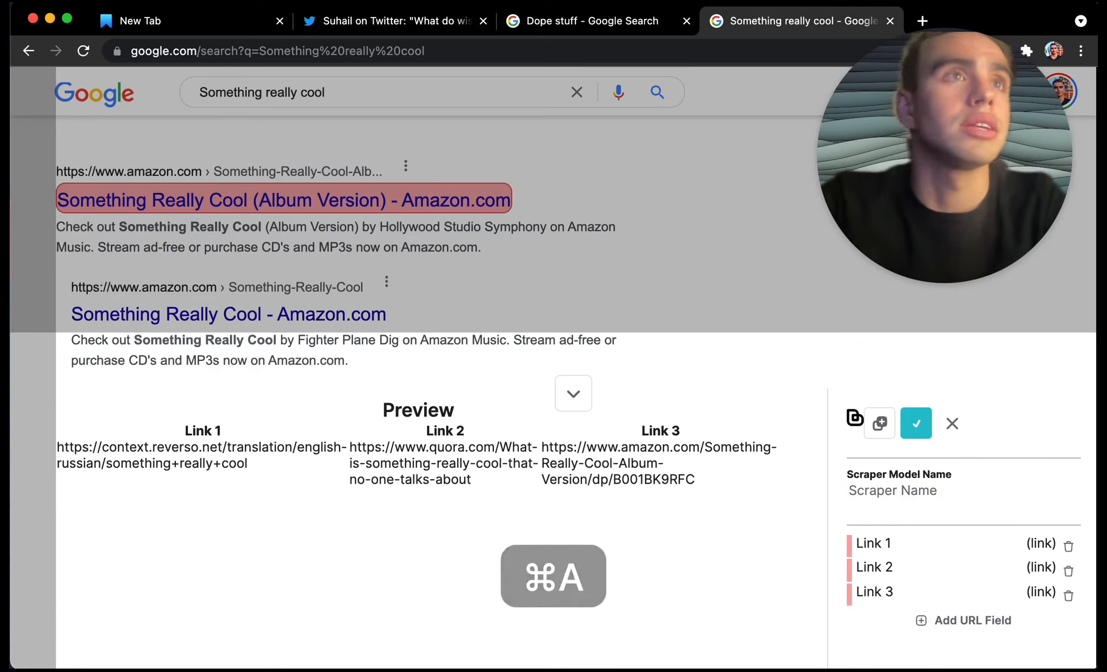
{"action": "type", "text": "G"}
{"action": "key", "text": "BackSpace"}
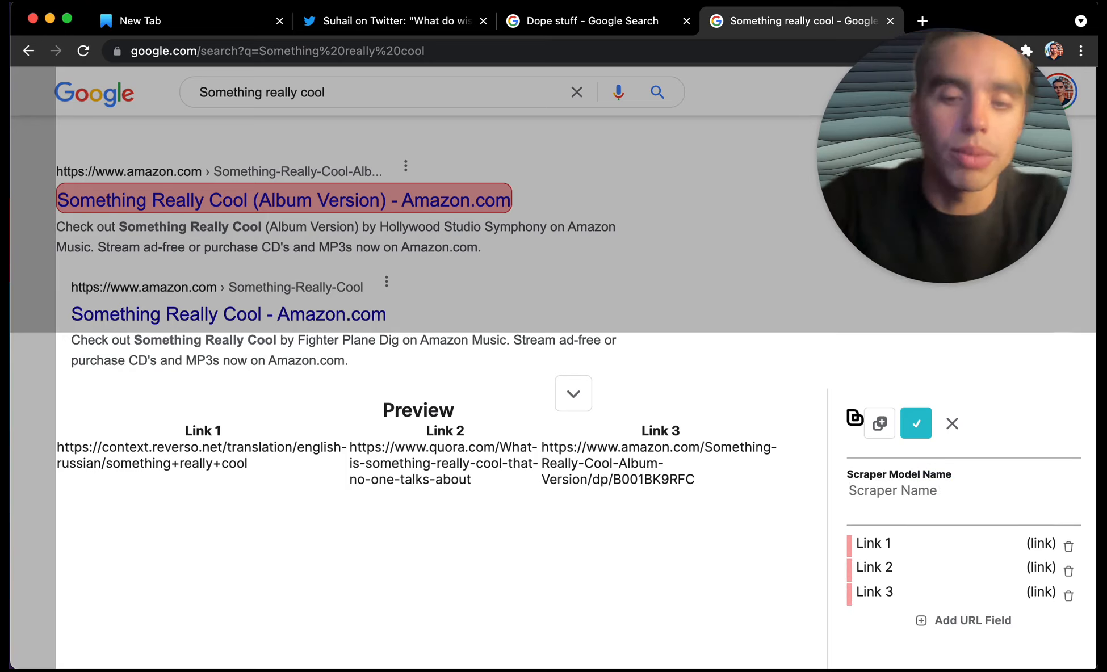
{"action": "type", "text": "S"}
{"action": "key", "text": "BackSpace"}
{"action": "type", "text": "Google "}
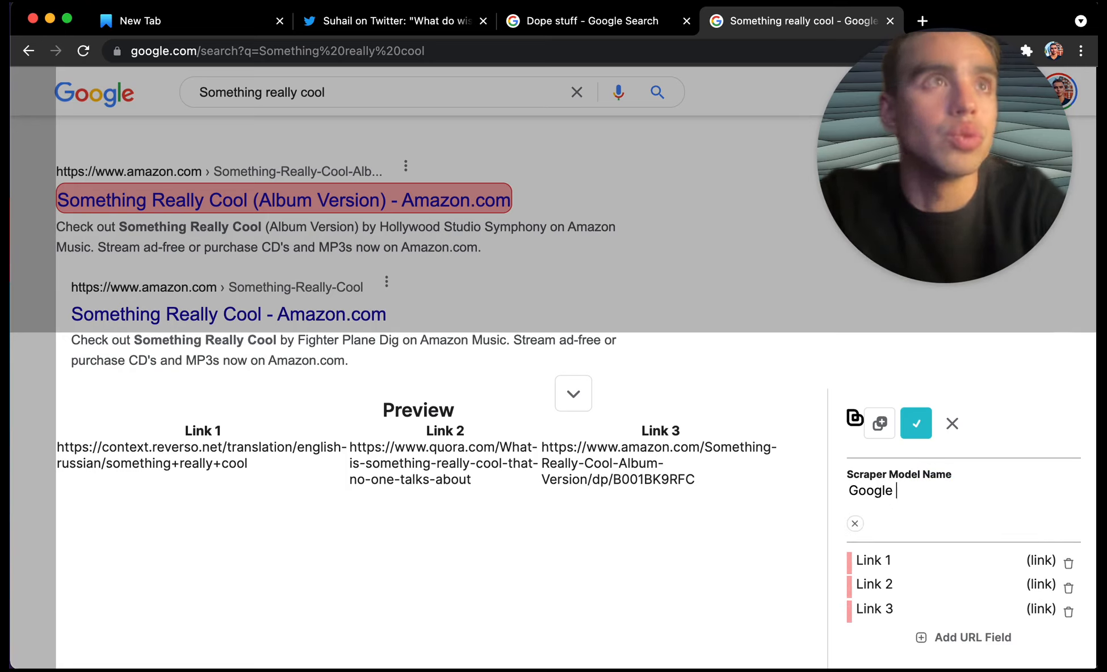
{"action": "type", "text": "Search Scraper"}
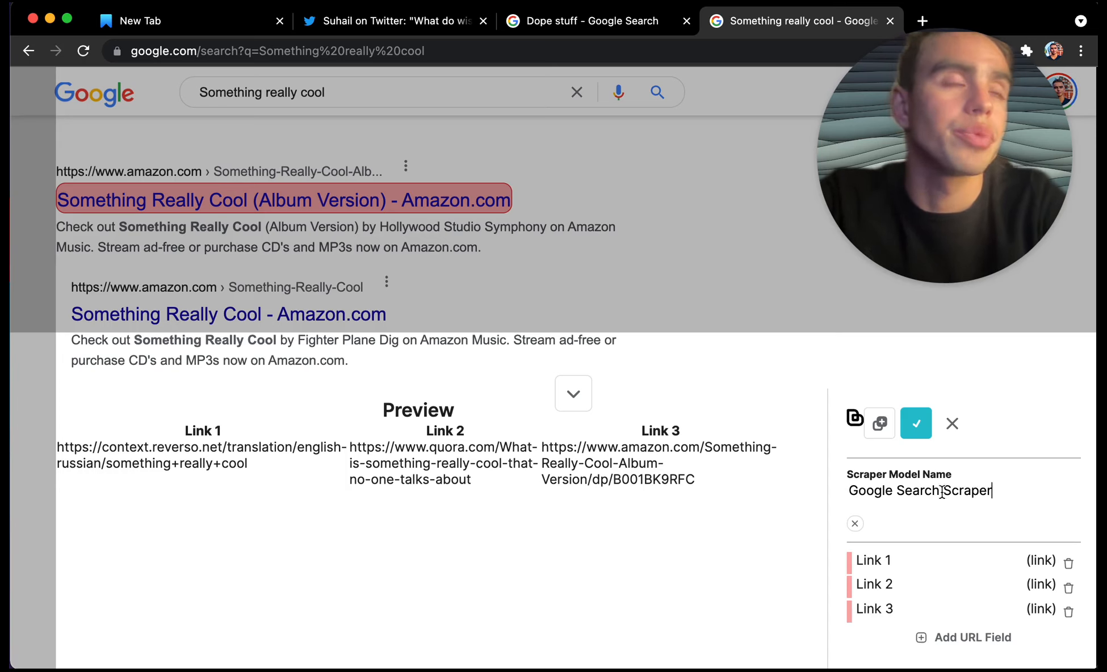
{"action": "left_click", "coordinate": [909, 418]}
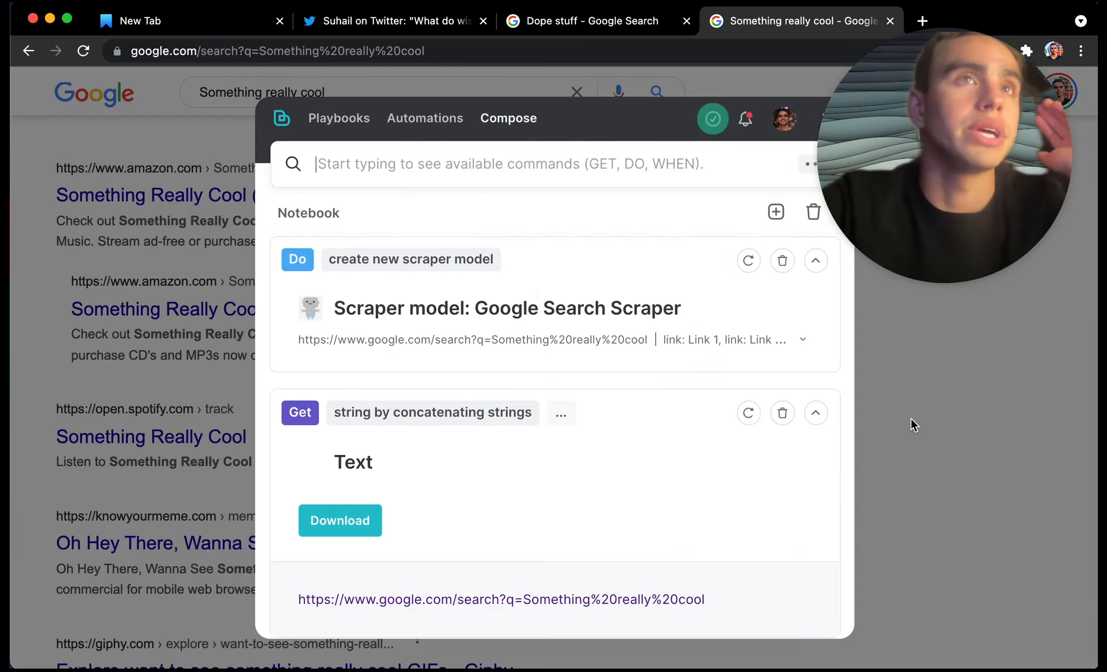
Step: Compose a "Get data using scraper model" command that uses the last model, Google Search Scraper
{"action": "scroll", "coordinate": [761, 359], "scroll_direction": "down", "scroll_amount": 3}
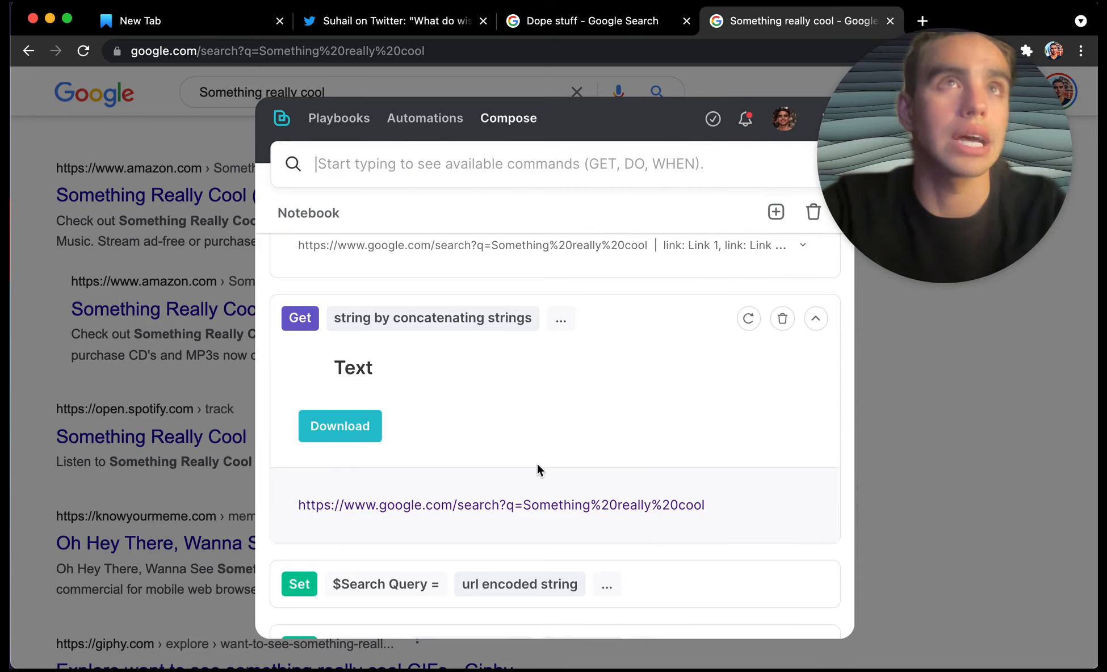
{"action": "scroll", "coordinate": [537, 471], "scroll_direction": "up", "scroll_amount": 3}
{"action": "type", "text": "get"}
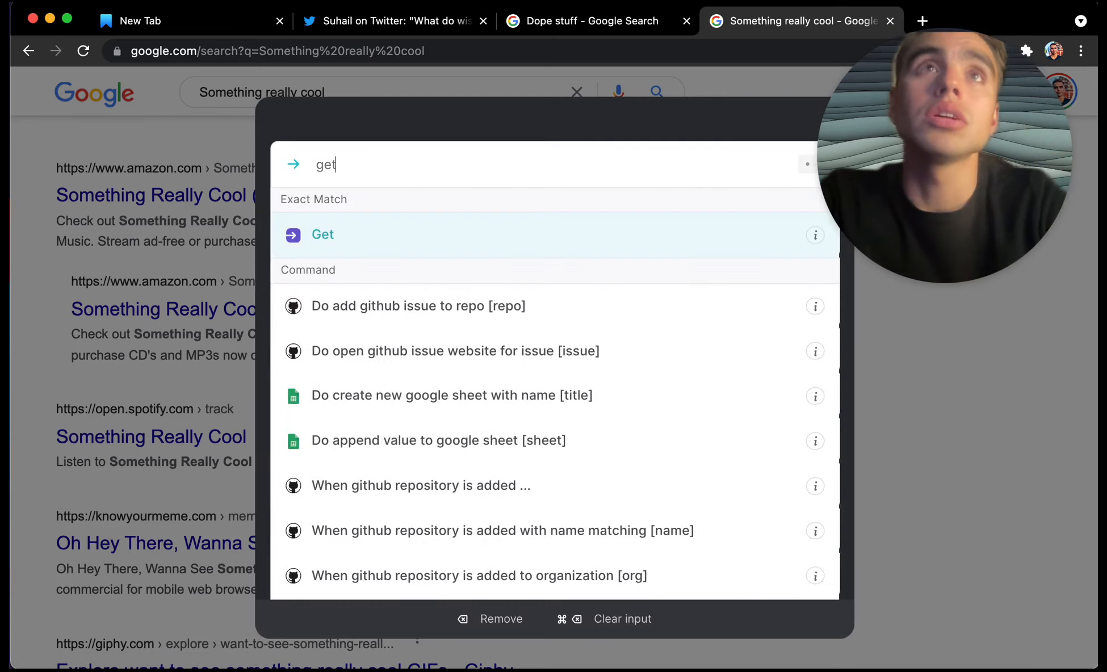
{"action": "key", "text": "Return"}
{"action": "type", "text": "data usi"}
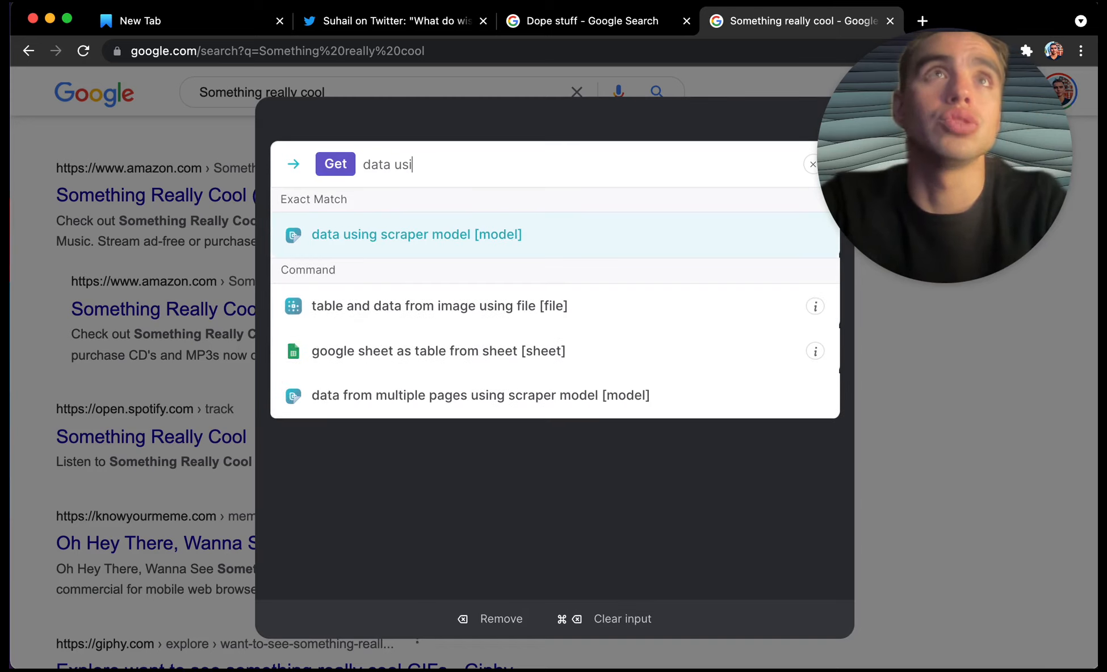
{"action": "key", "text": "Return"}
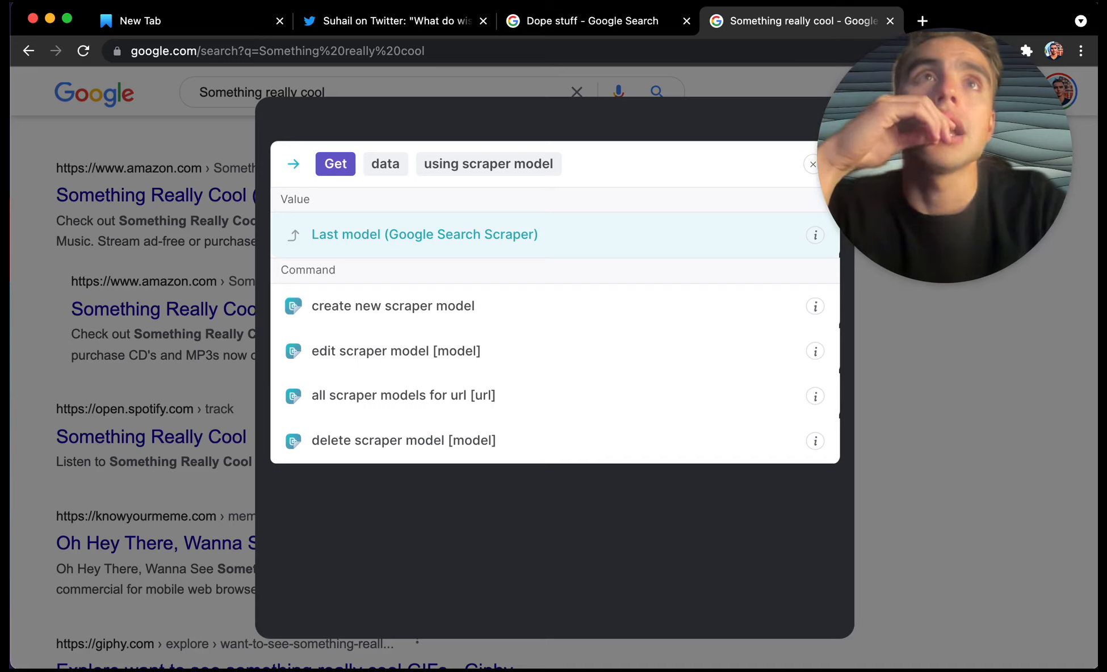
{"action": "key", "text": "Return"}
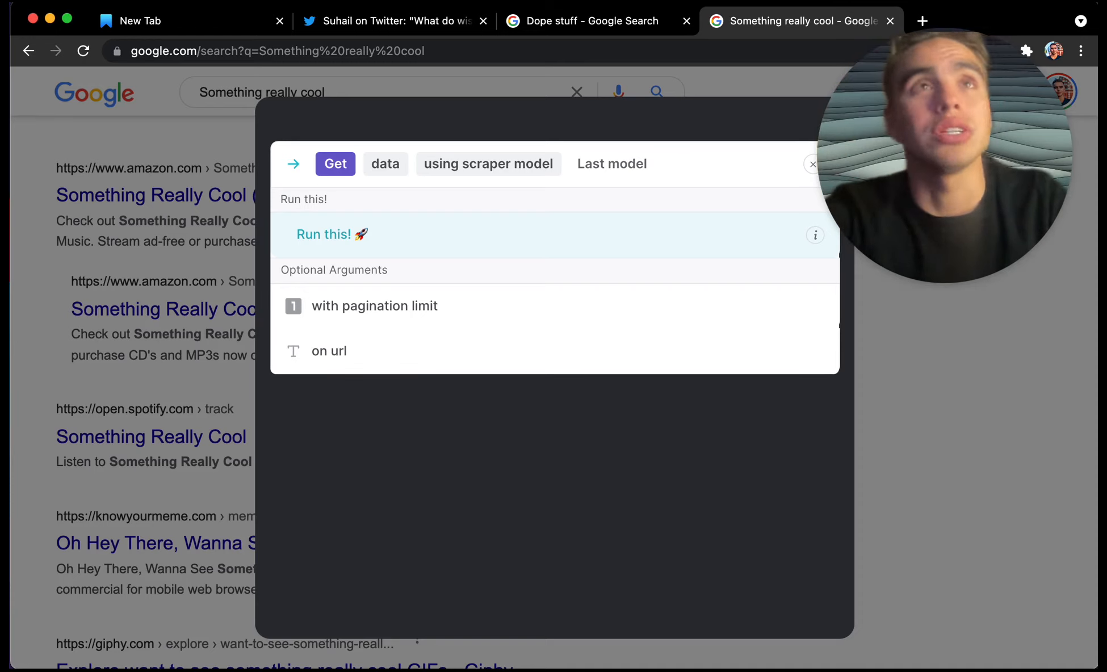
Step: Add the "on url" argument to the scraping command with the last Google search URL and try to run it
{"action": "key", "text": "Down"}
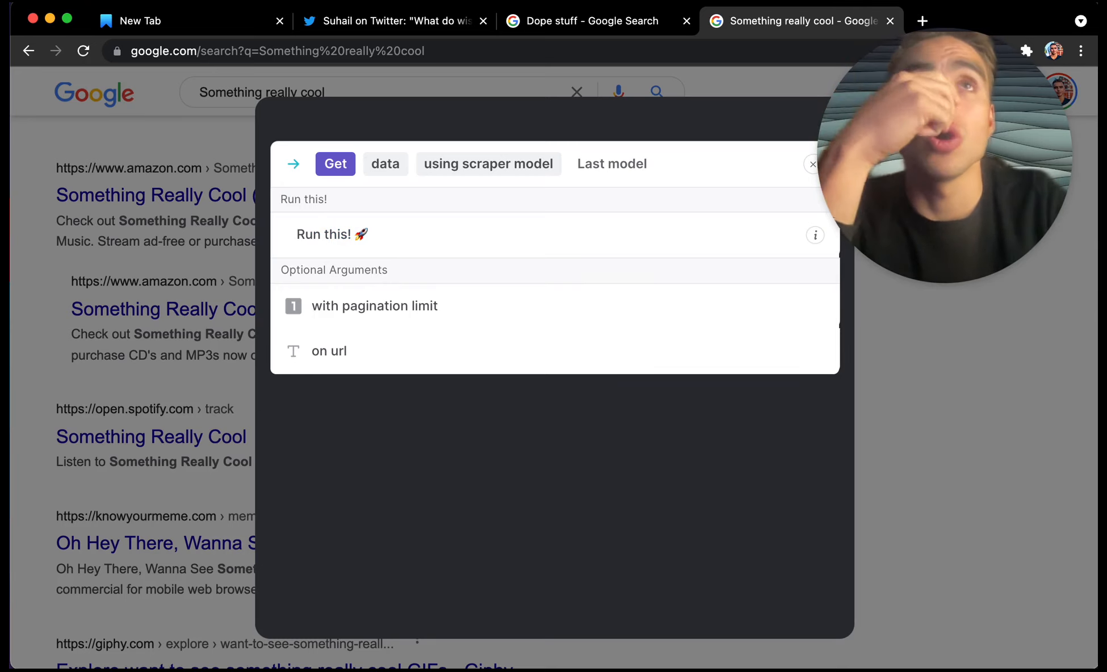
{"action": "key", "text": "Down"}
{"action": "key", "text": "Return"}
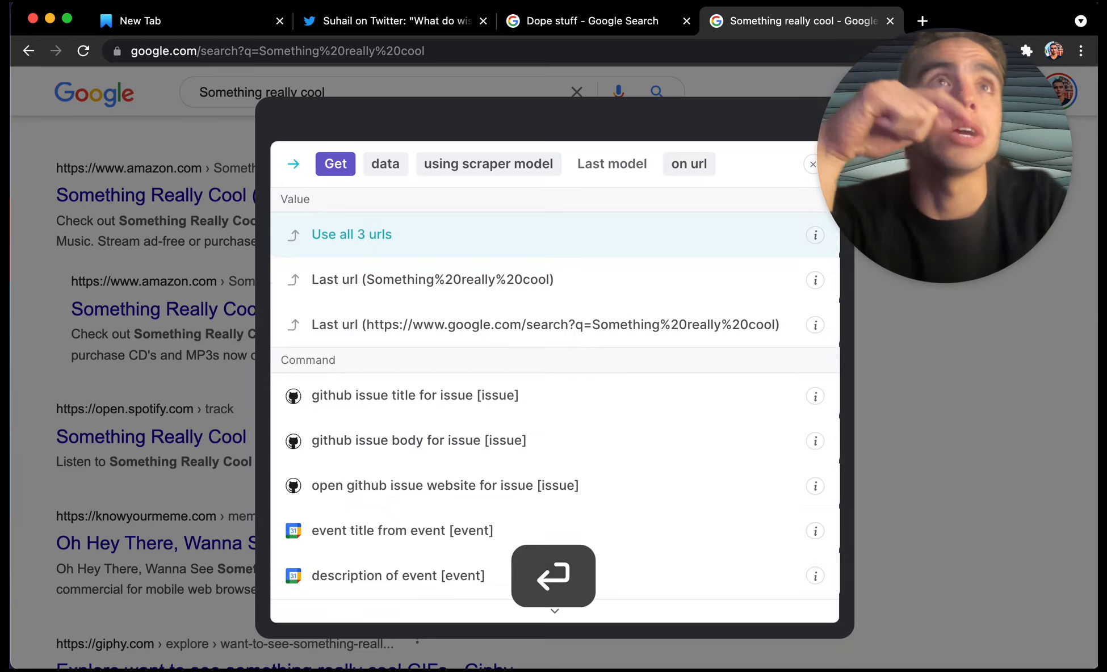
{"action": "key", "text": "Down"}
{"action": "key", "text": "Down"}
{"action": "key", "text": "Return"}
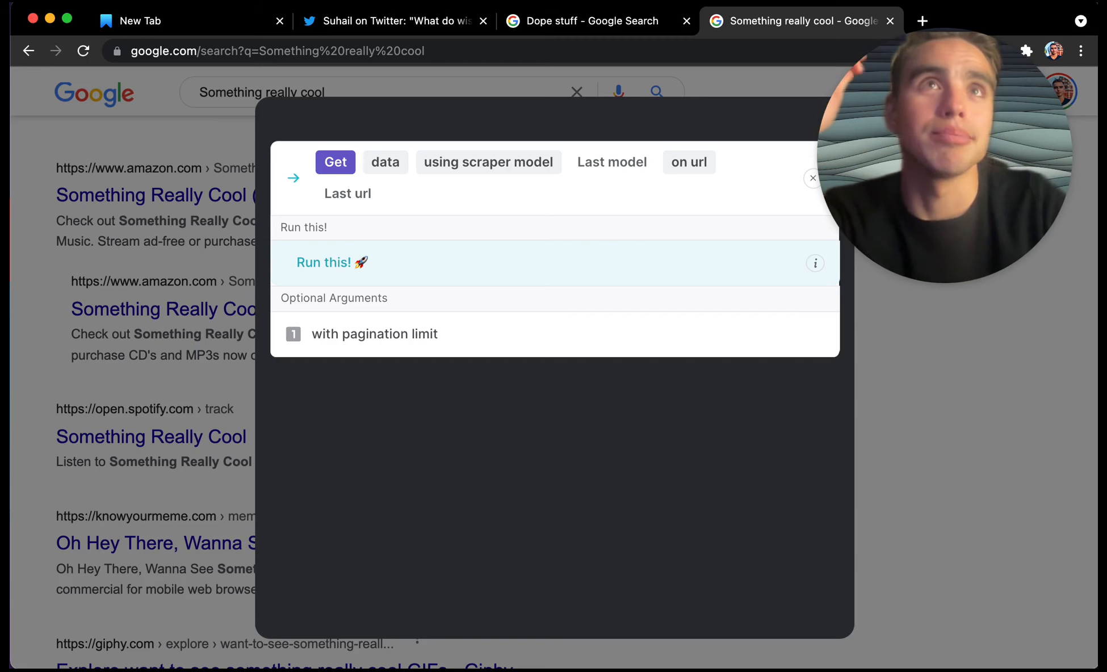
{"action": "key", "text": "Return"}
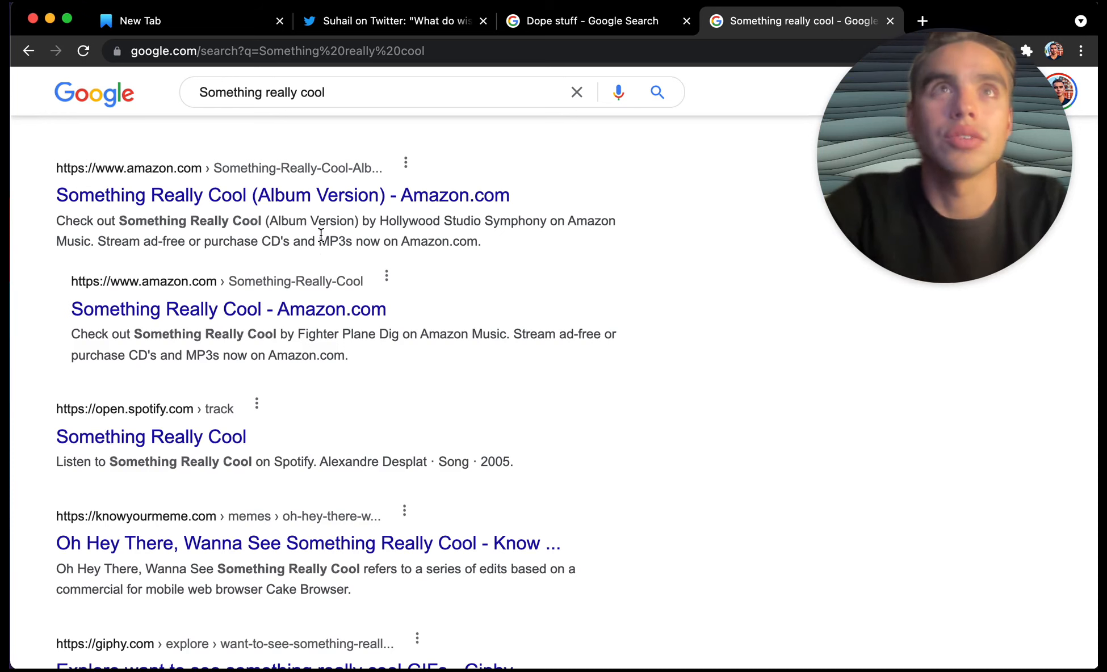
{"action": "scroll", "coordinate": [321, 235], "scroll_direction": "up", "scroll_amount": 3}
{"action": "left_click", "coordinate": [911, 172]}
{"action": "left_click_drag", "start_coordinate": [911, 172], "coordinate": [914, 555]}
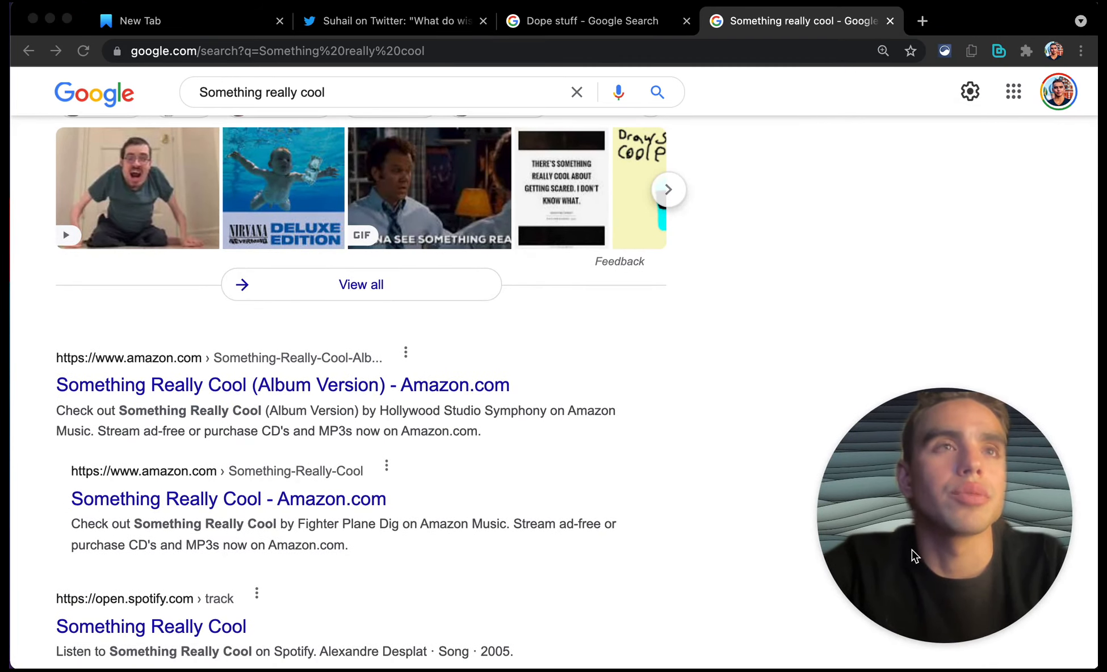
Step: Examine the address of the page opened by the scraping run in its separate window and close that window
{"action": "left_click", "coordinate": [997, 52]}
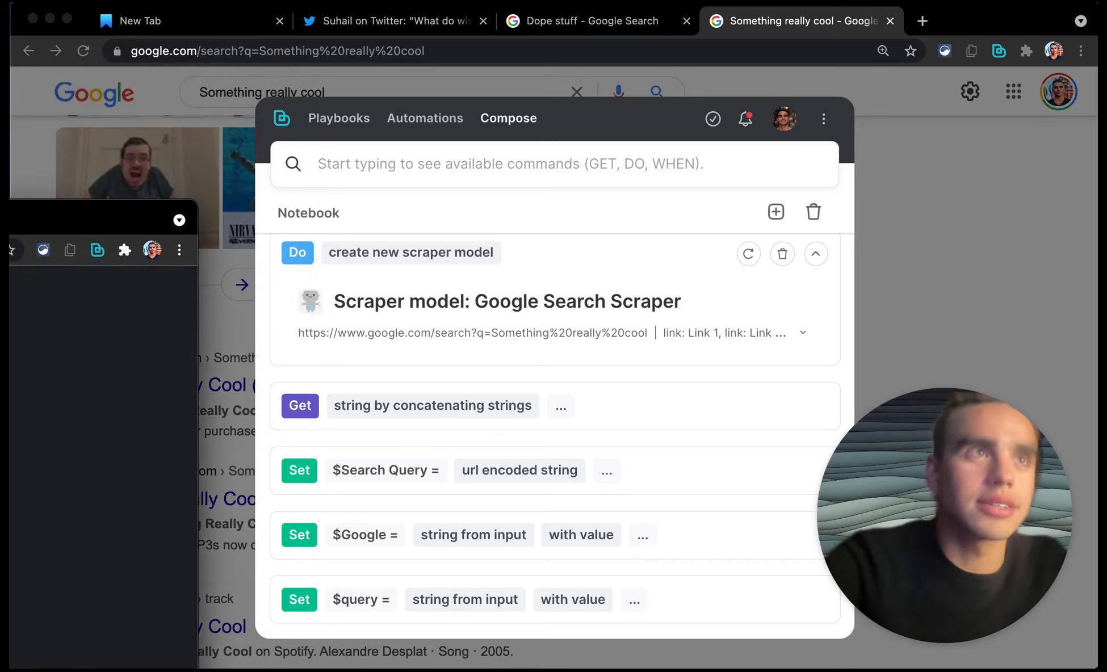
{"action": "left_click_drag", "start_coordinate": [10, 229], "coordinate": [798, 22]}
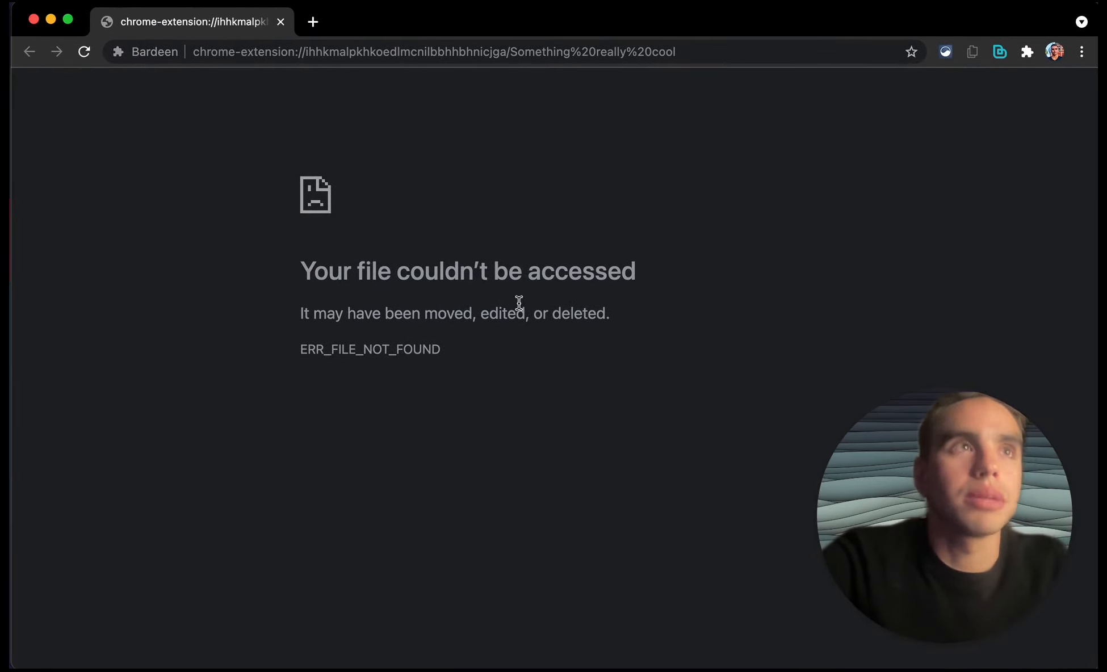
{"action": "left_click", "coordinate": [307, 50]}
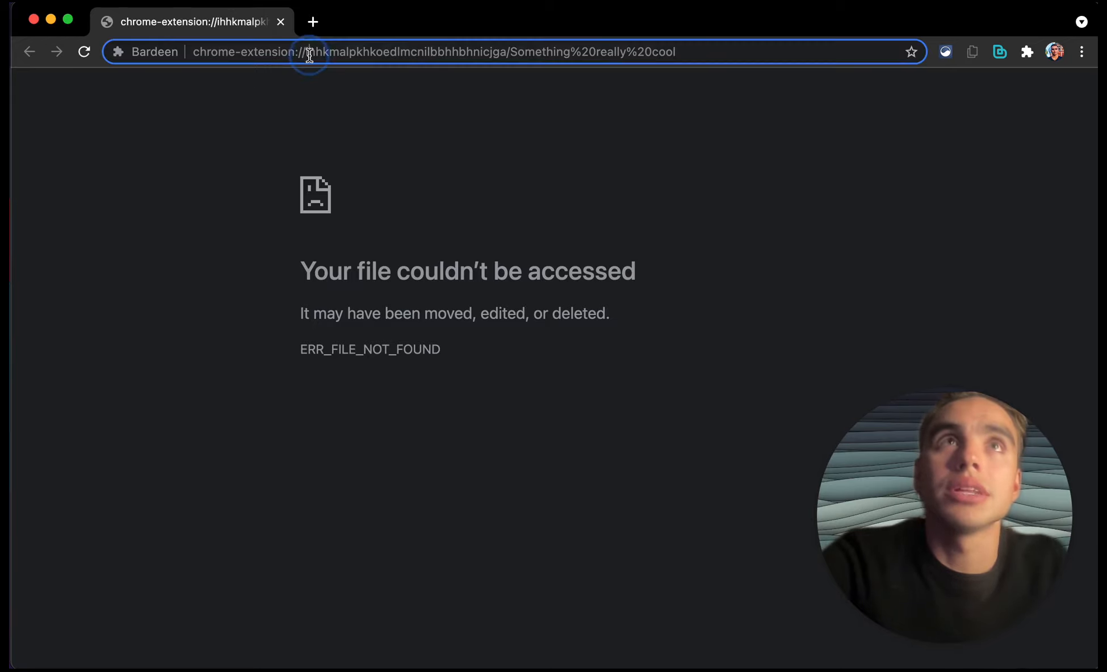
{"action": "left_click", "coordinate": [511, 52]}
{"action": "key", "text": "super+shift+Left"}
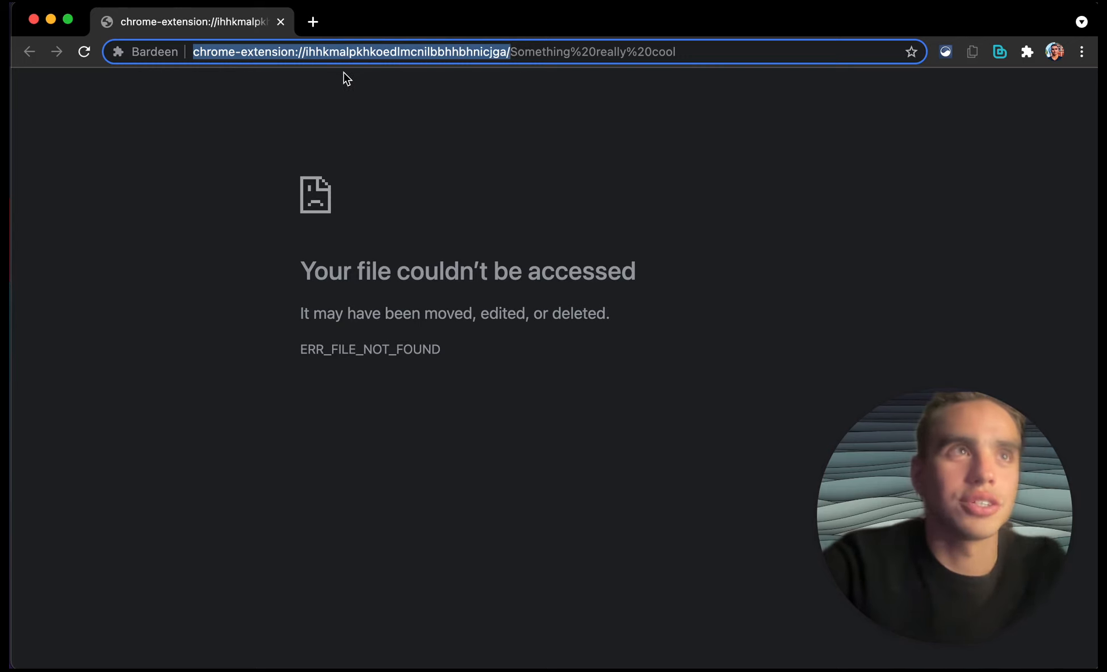
{"action": "key", "text": "super+w"}
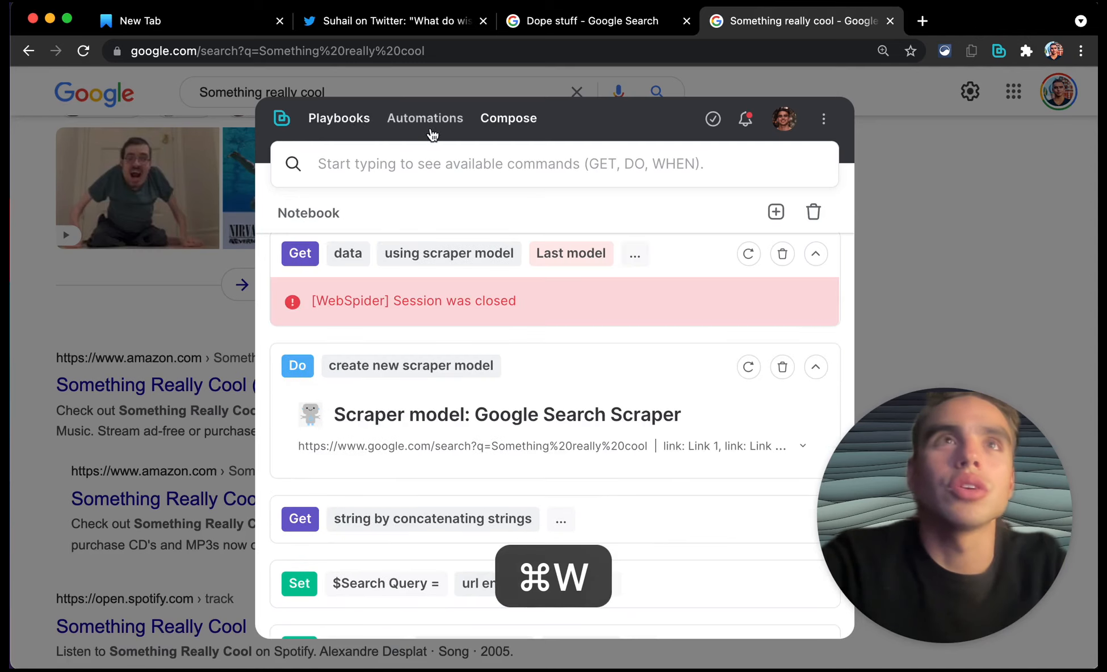
Step: Delete the "Get data using scraper model" command from the notebook
{"action": "scroll", "coordinate": [518, 311], "scroll_direction": "down", "scroll_amount": 3}
{"action": "scroll", "coordinate": [591, 282], "scroll_direction": "up", "scroll_amount": 3}
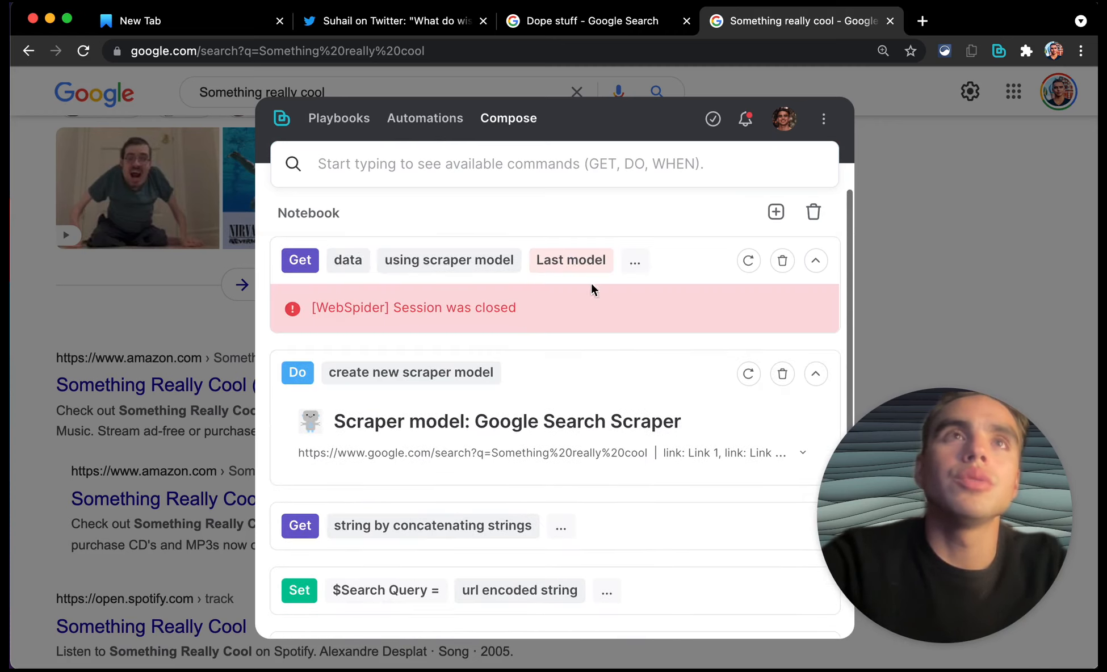
{"action": "left_click", "coordinate": [784, 261]}
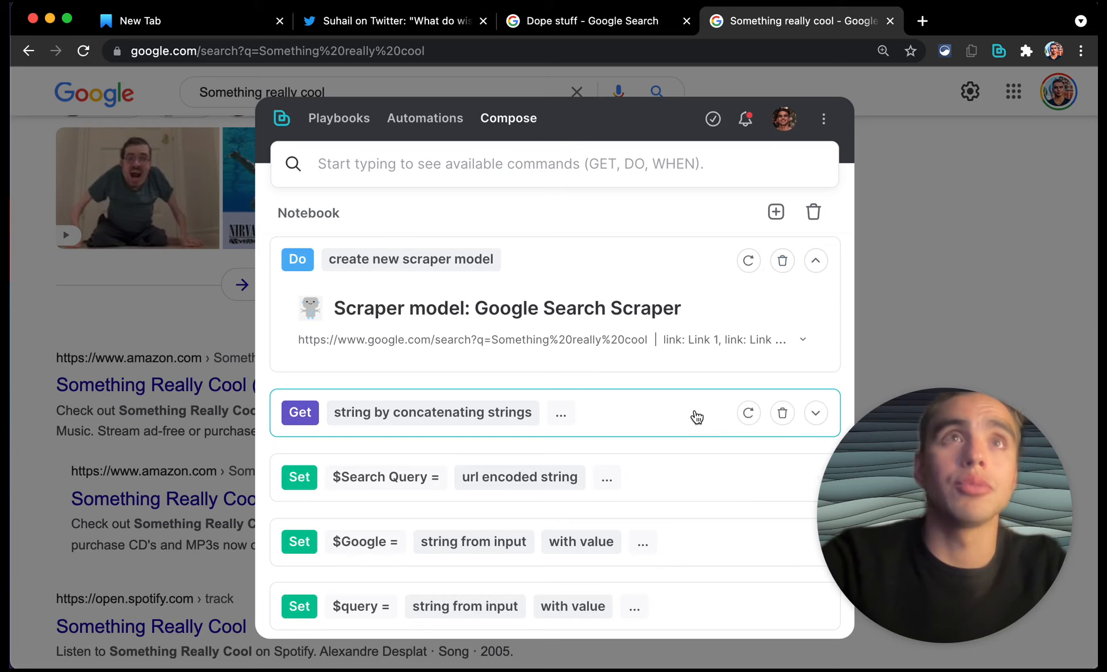
Step: Expand the "string by concatenating strings" command in the notebook to examine its generated URL
{"action": "left_click", "coordinate": [670, 415]}
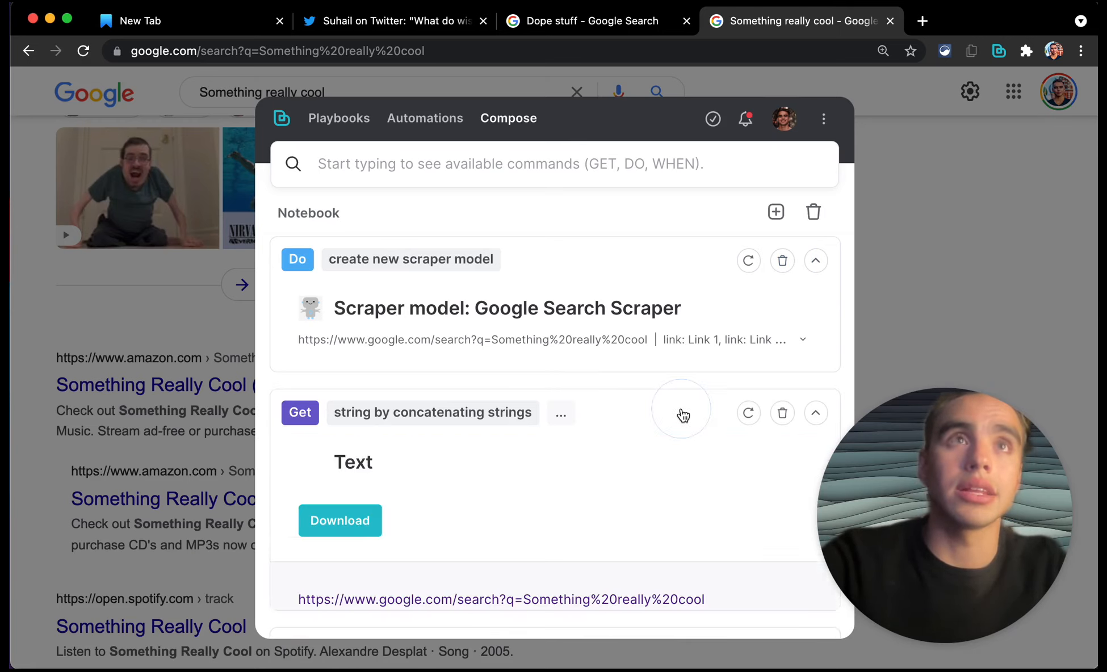
{"action": "scroll", "coordinate": [613, 548], "scroll_direction": "down", "scroll_amount": 1}
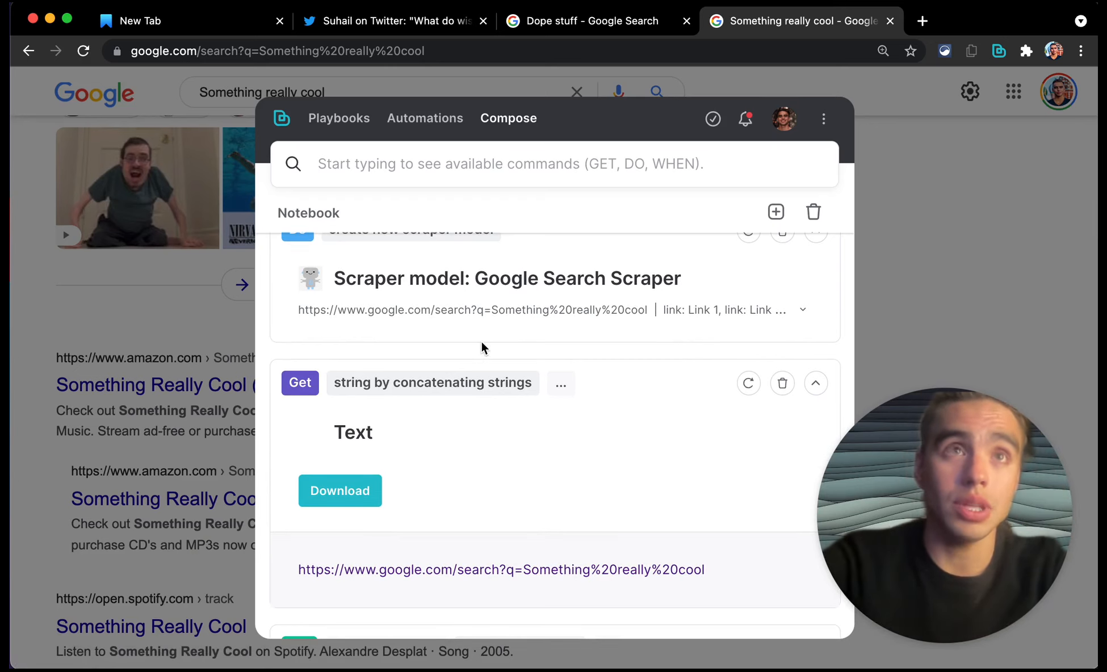
{"action": "scroll", "coordinate": [481, 340], "scroll_direction": "up", "scroll_amount": 1}
Step: Start a Set command for a variable named "final url"
{"action": "left_click", "coordinate": [372, 165]}
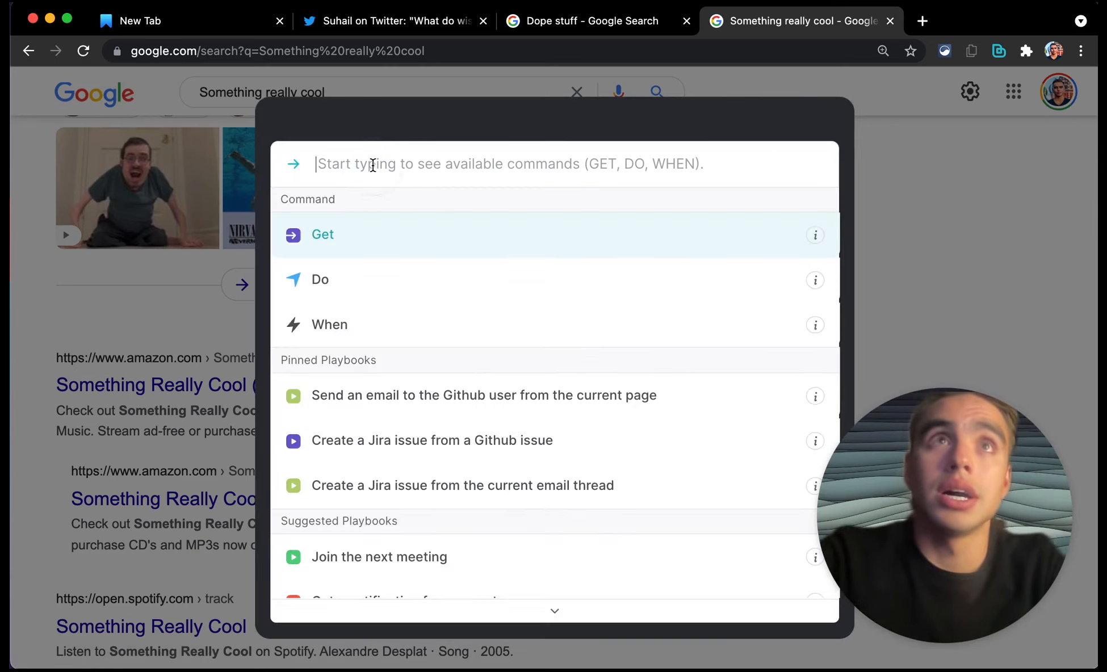
{"action": "type", "text": "set"}
{"action": "key", "text": "Return"}
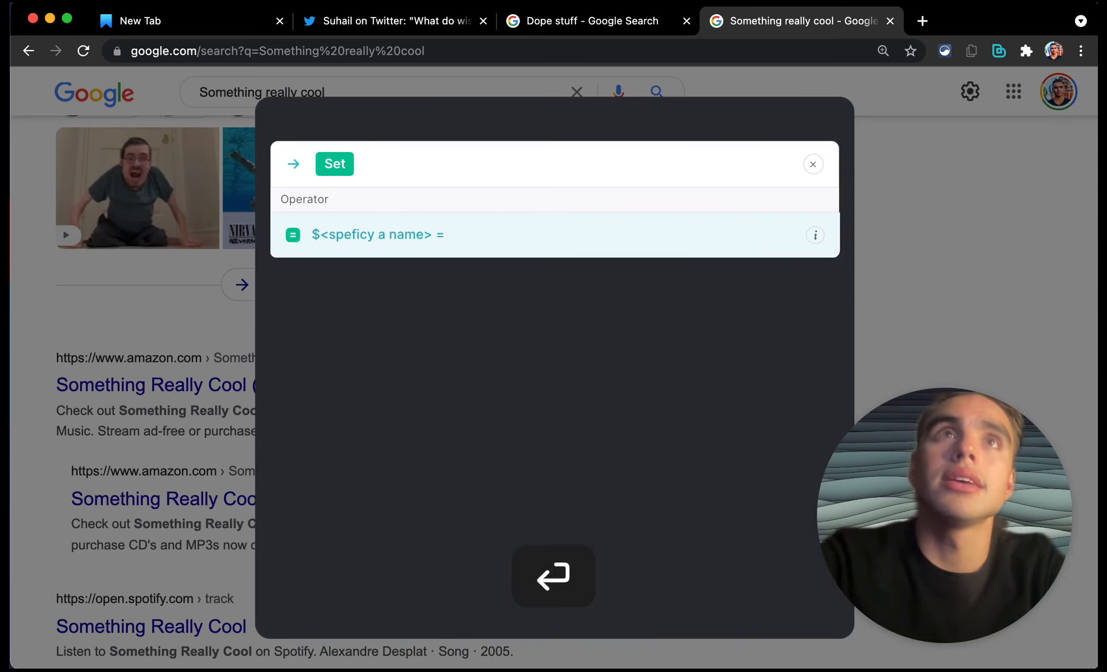
{"action": "type", "text": "final url"}
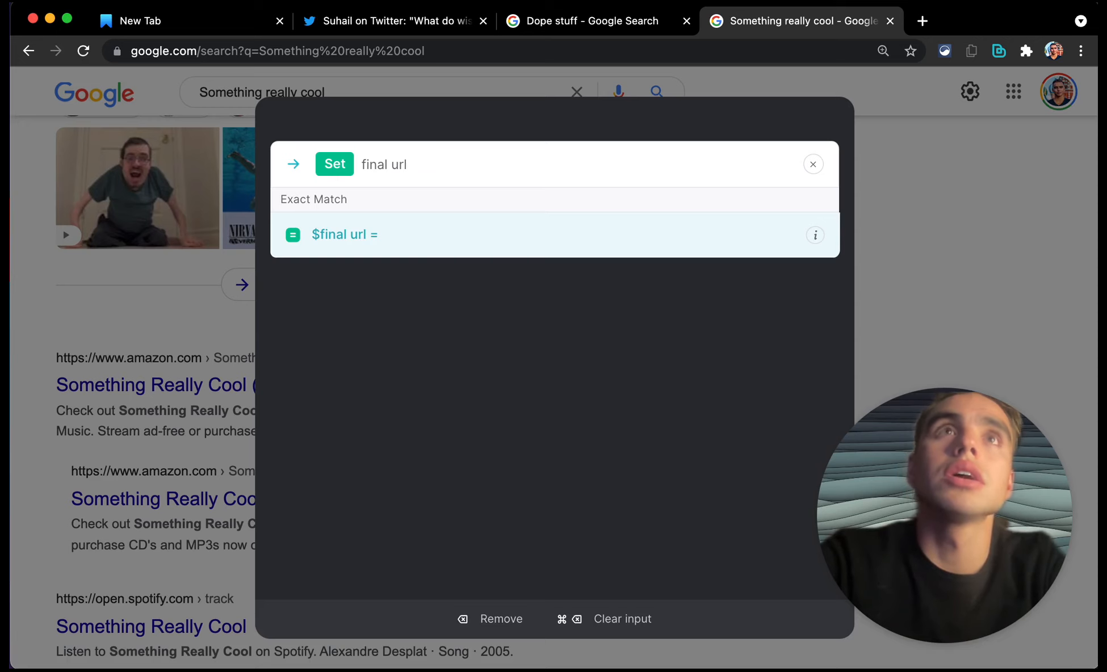
{"action": "key", "text": "Return"}
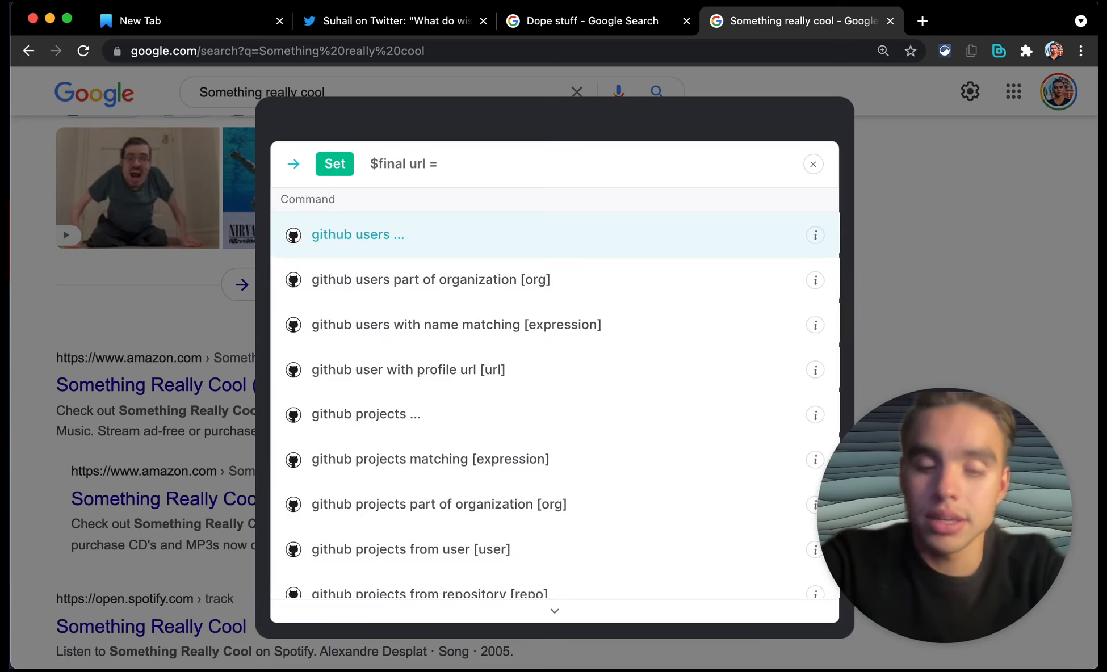
Step: Assign "string by concatenating strings from string array" to $final url, with $Google as the first string
{"action": "type", "text": "conca"}
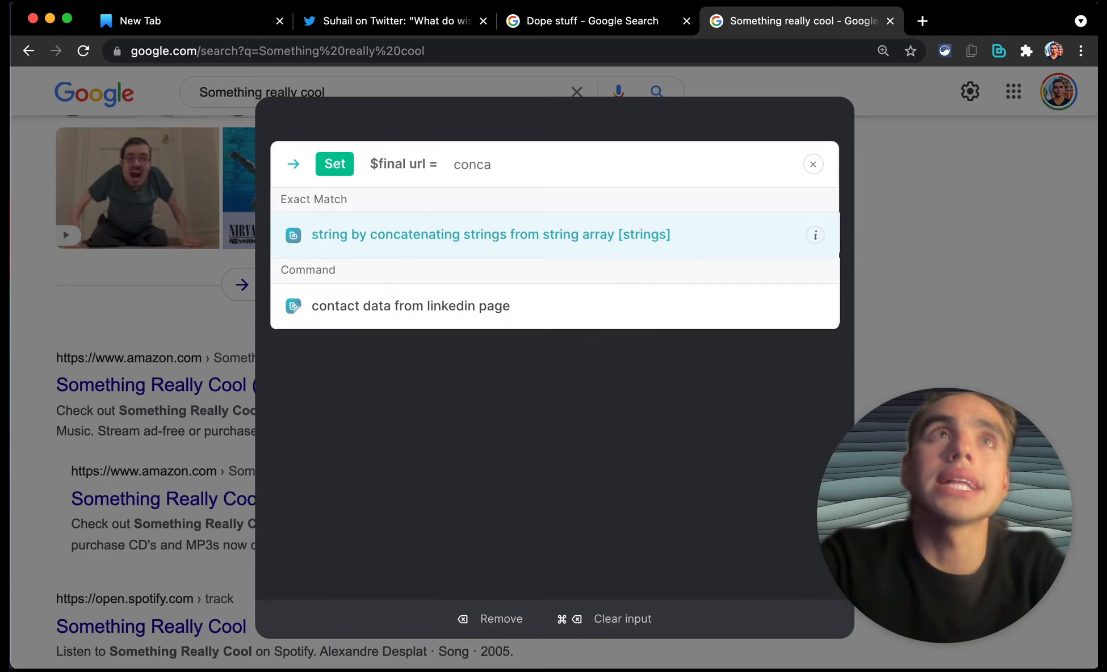
{"action": "key", "text": "Return"}
{"action": "type", "text": "$"}
{"action": "key", "text": "Down"}
{"action": "key", "text": "Down"}
{"action": "key", "text": "Return"}
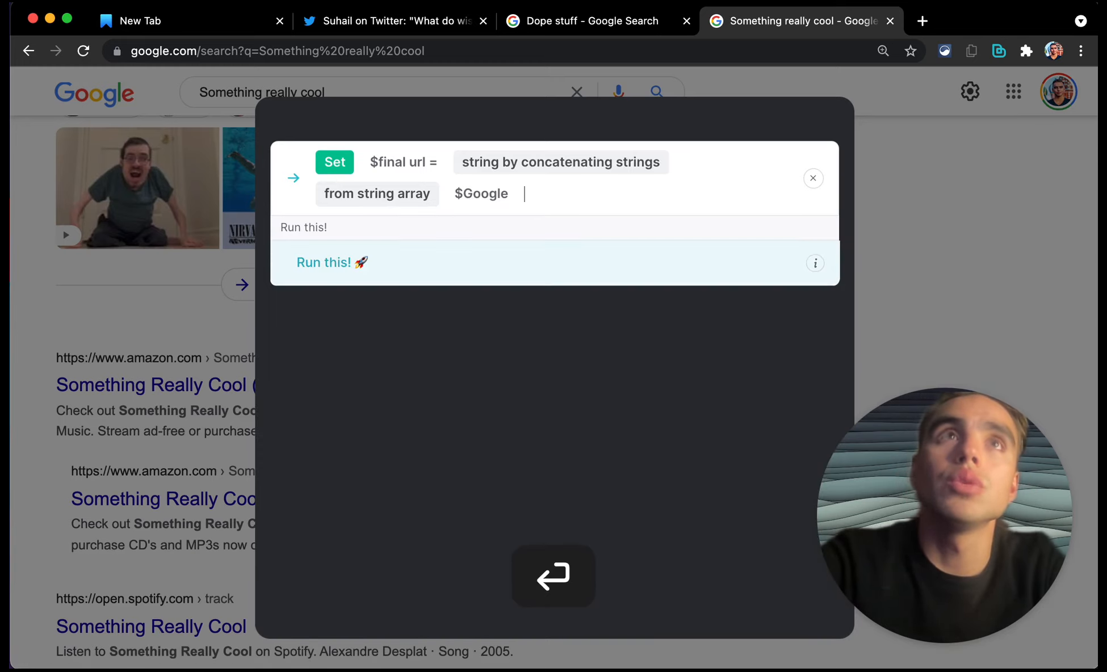
Step: Add $Search Query as the second string of the concatenation, separated by a comma, and run the Set command
{"action": "type", "text": ","}
{"action": "key", "text": "Return"}
{"action": "type", "text": "$g"}
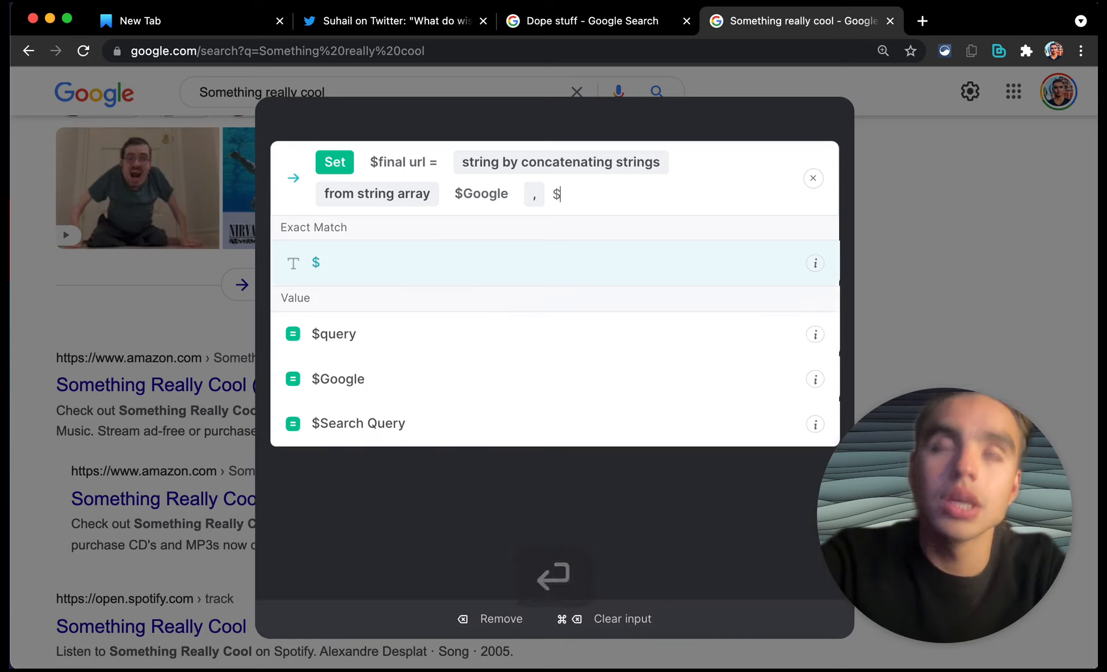
{"action": "key", "text": "Down"}
{"action": "key", "text": "Down"}
{"action": "key", "text": "Down"}
{"action": "key", "text": "Down"}
{"action": "key", "text": "Return"}
{"action": "key", "text": "Return"}
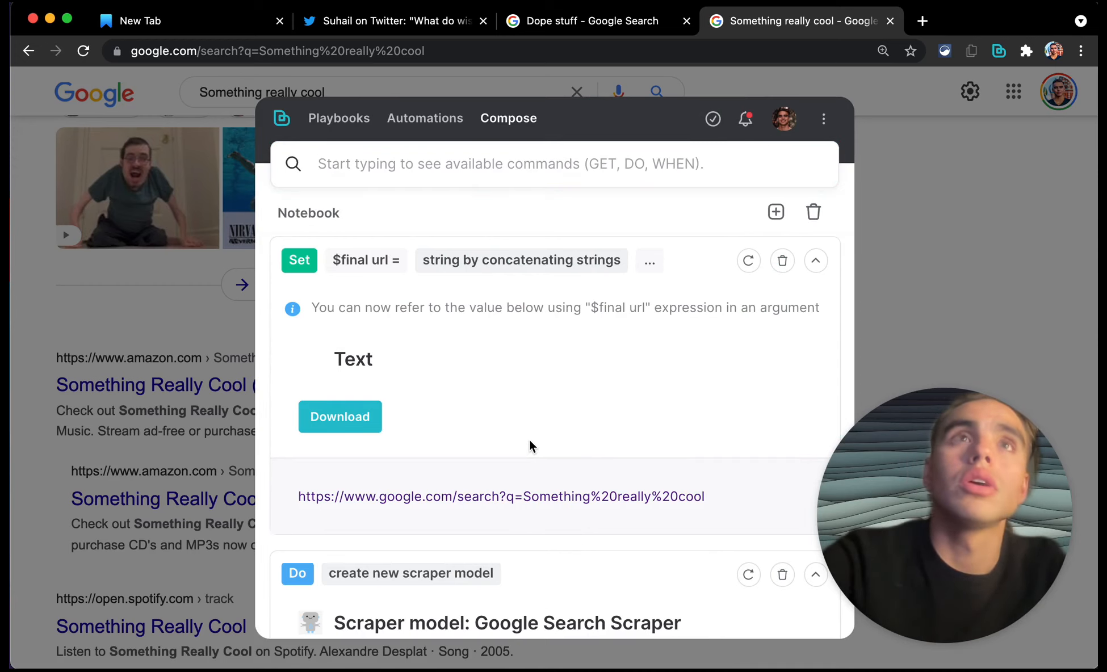
Step: Delete the Get "string by concatenating strings" command from the notebook
{"action": "scroll", "coordinate": [458, 408], "scroll_direction": "down", "scroll_amount": 6}
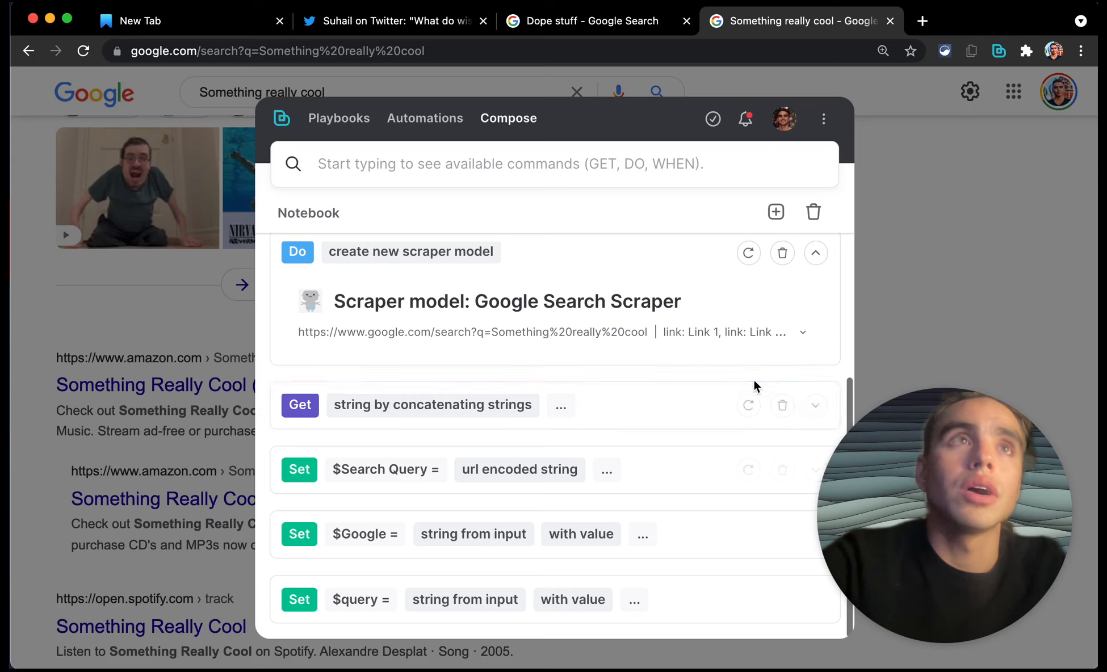
{"action": "left_click", "coordinate": [783, 404]}
{"action": "scroll", "coordinate": [746, 355], "scroll_direction": "up", "scroll_amount": 3}
{"action": "scroll", "coordinate": [746, 355], "scroll_direction": "down", "scroll_amount": 2}
{"action": "scroll", "coordinate": [746, 356], "scroll_direction": "up", "scroll_amount": 4}
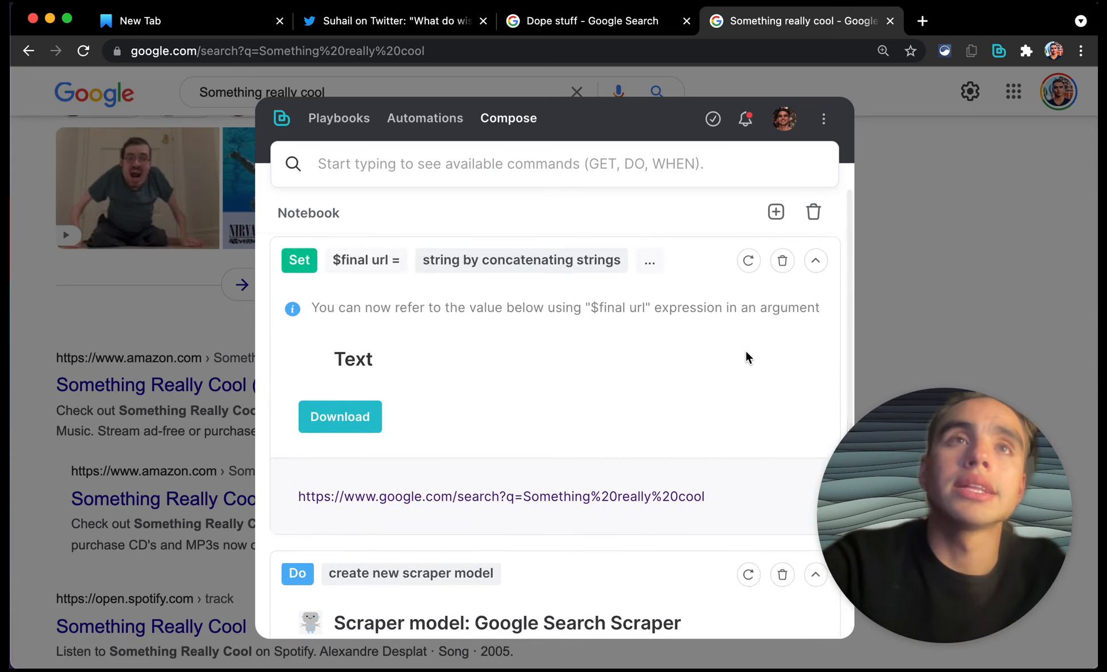
Step: Compose a Get command for "data using scraper model" with Last model as the model
{"action": "left_click", "coordinate": [542, 169]}
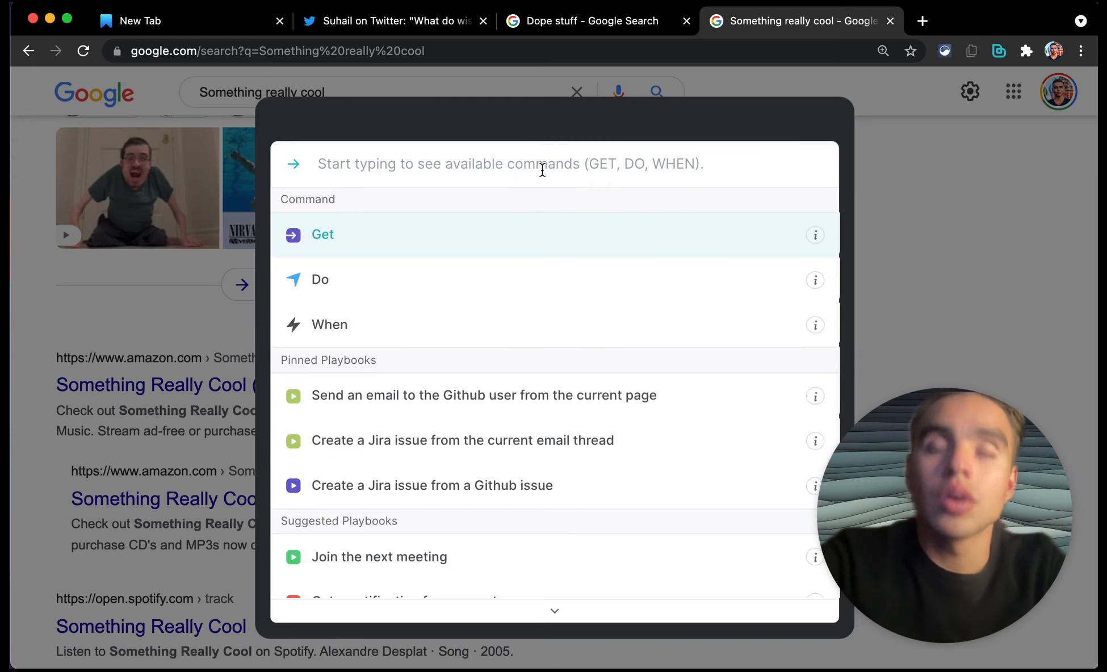
{"action": "key", "text": "Return"}
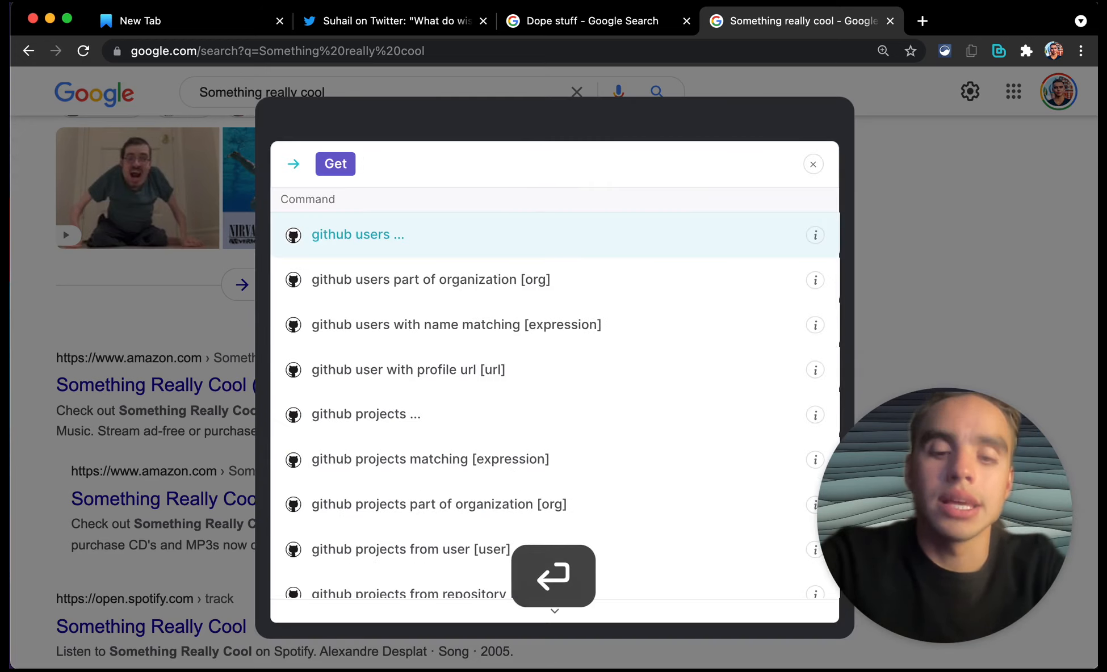
{"action": "type", "text": "data using"}
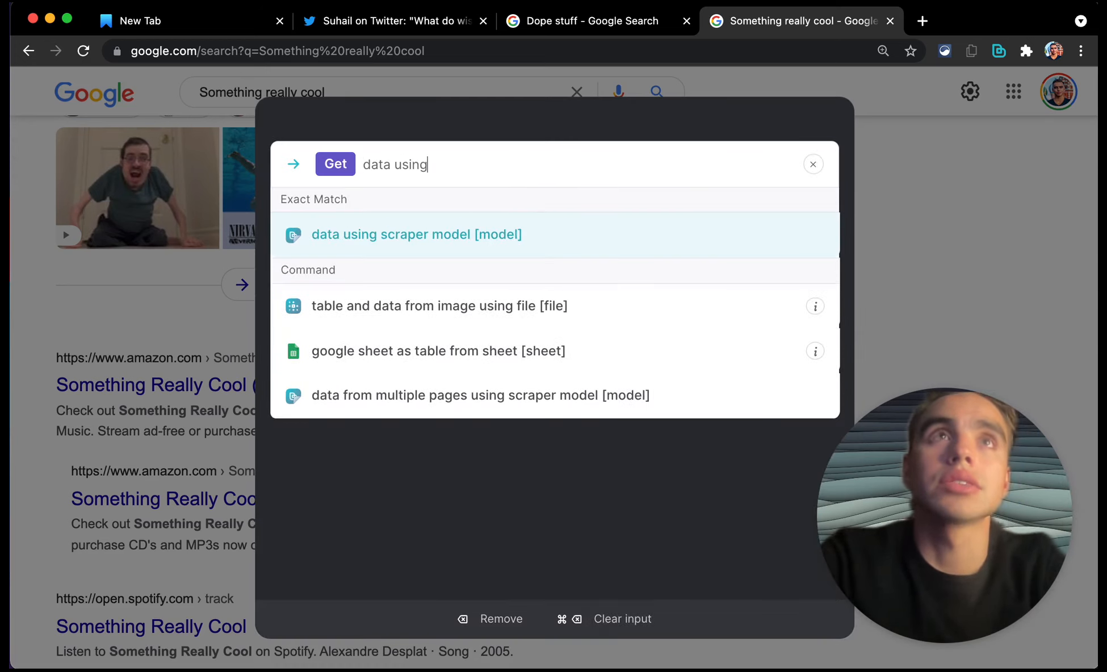
{"action": "key", "text": "Return"}
{"action": "key", "text": "Return"}
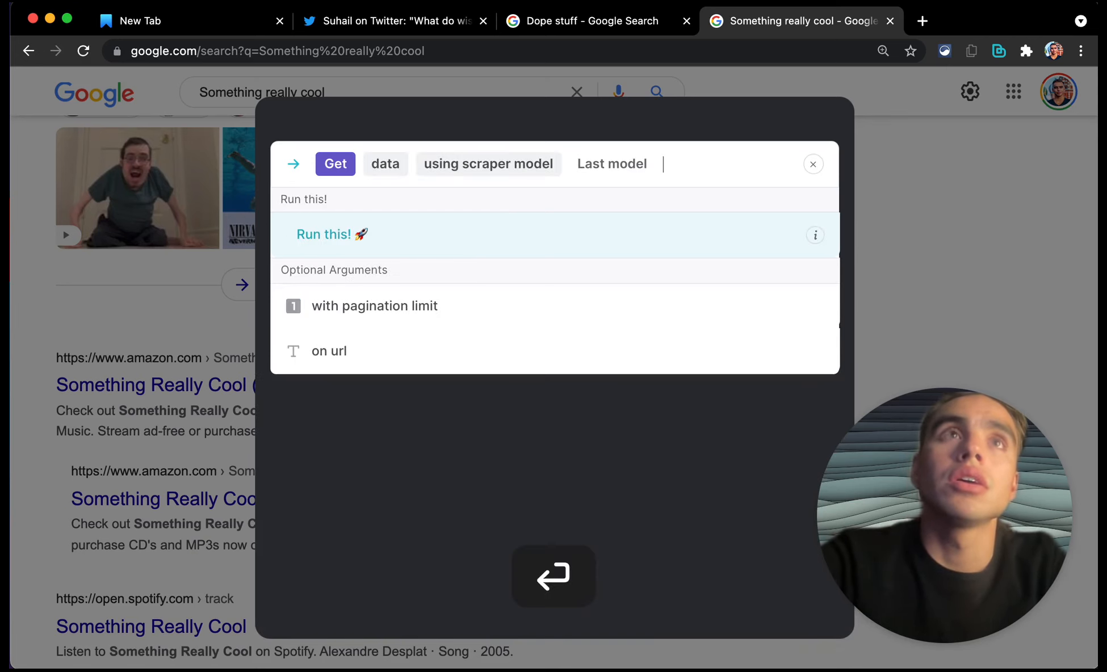
Step: Add the "on url" argument with the $final url variable to the scraper command and run it
{"action": "key", "text": "Down"}
{"action": "key", "text": "Down"}
{"action": "key", "text": "Return"}
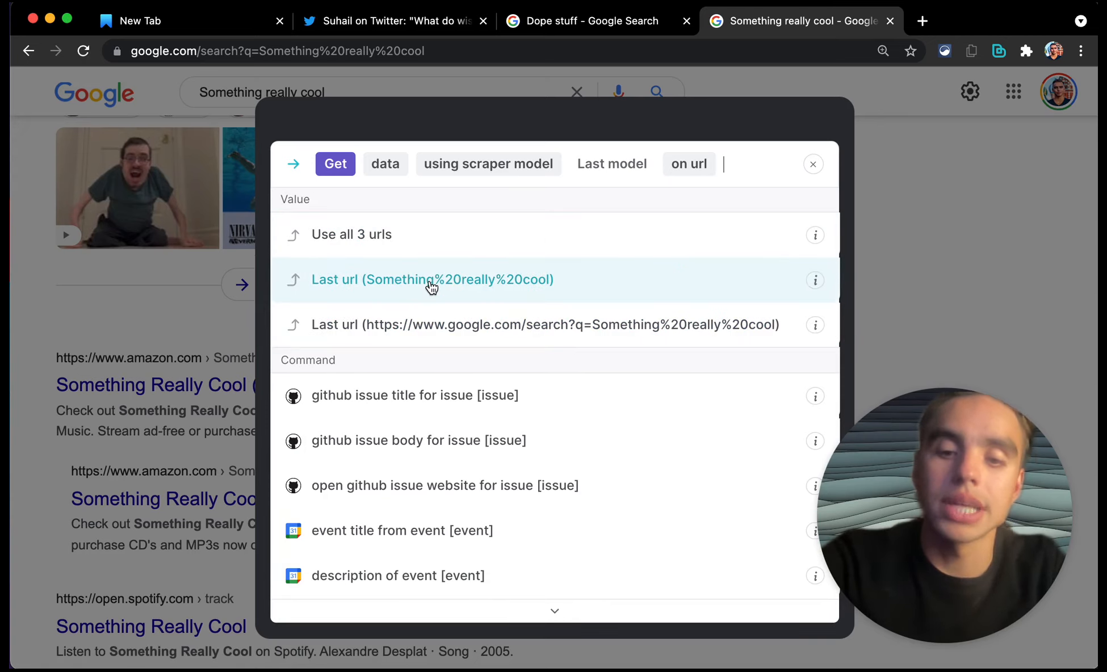
{"action": "type", "text": "$"}
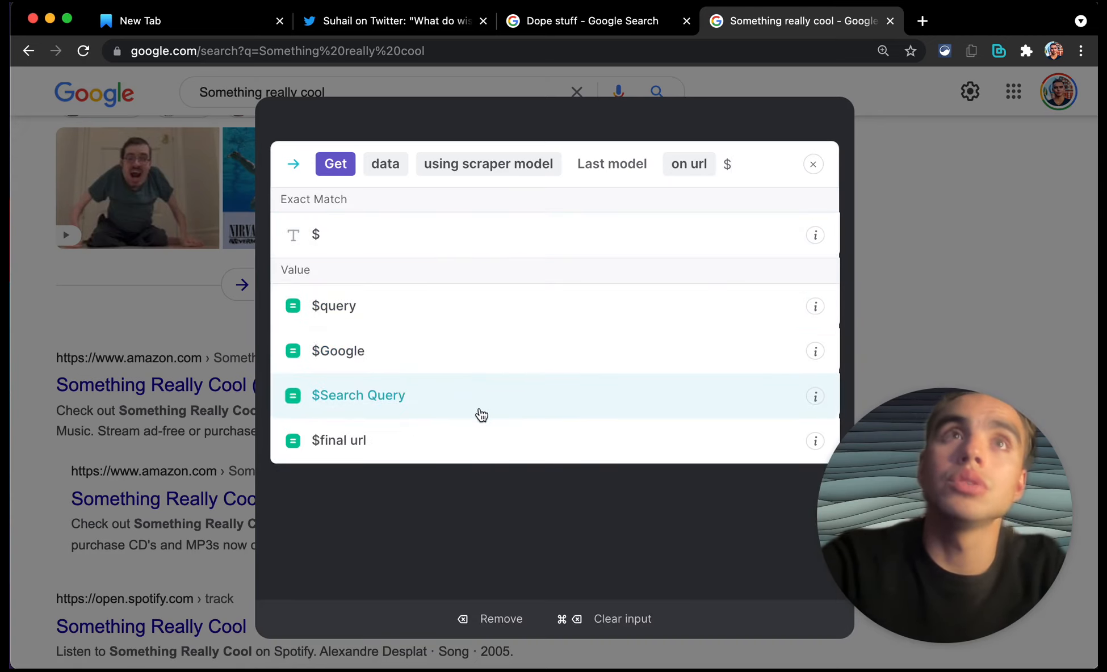
{"action": "left_click", "coordinate": [476, 431]}
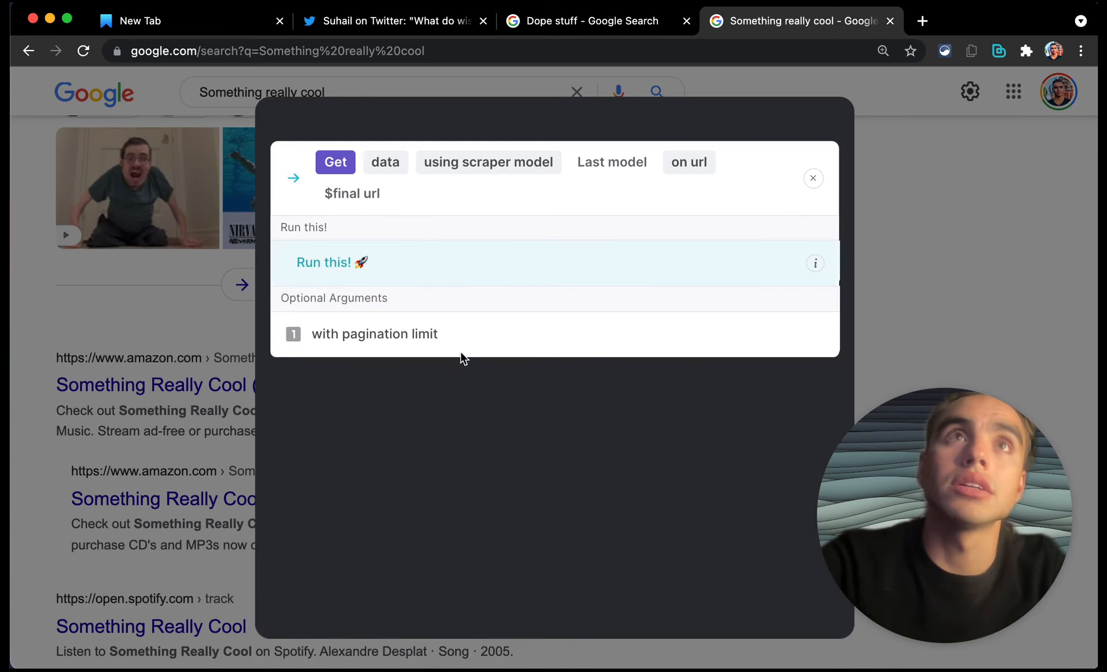
{"action": "left_click", "coordinate": [411, 266]}
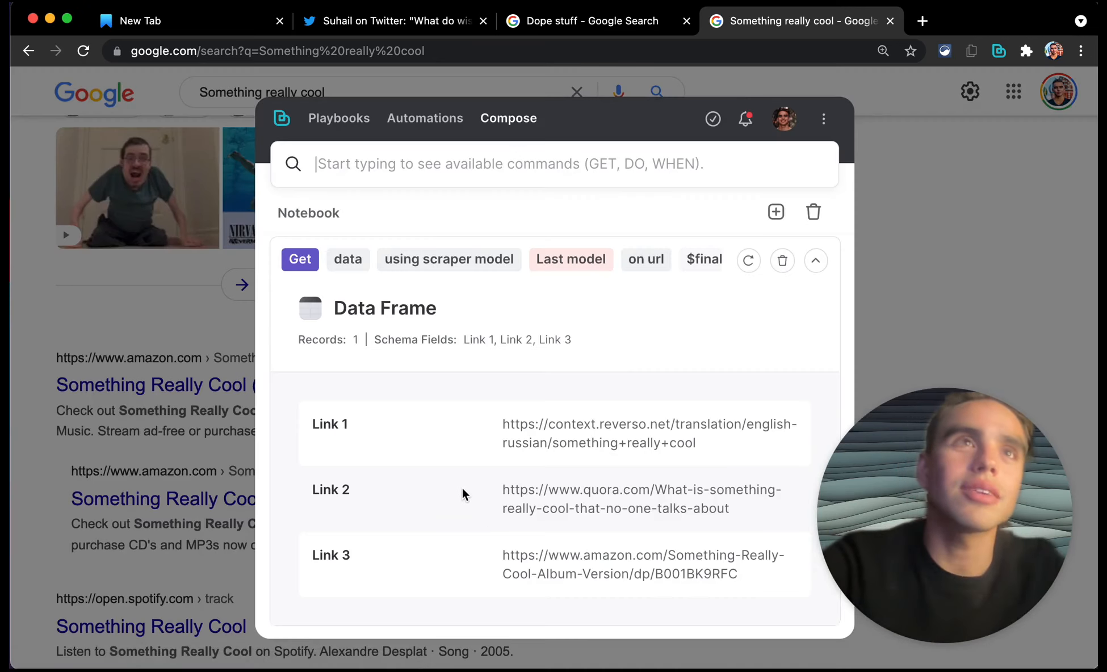
Step: Review the scraped data frame and the other commands listed in the notebook
{"action": "scroll", "coordinate": [460, 486], "scroll_direction": "down", "scroll_amount": 3}
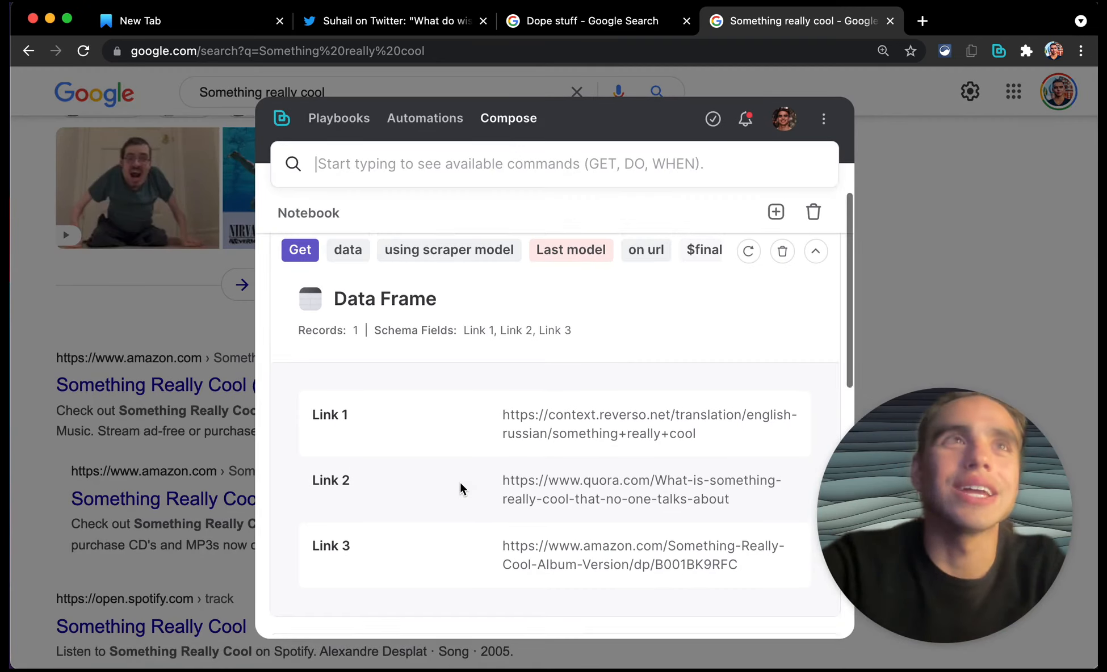
{"action": "scroll", "coordinate": [460, 486], "scroll_direction": "up", "scroll_amount": 3}
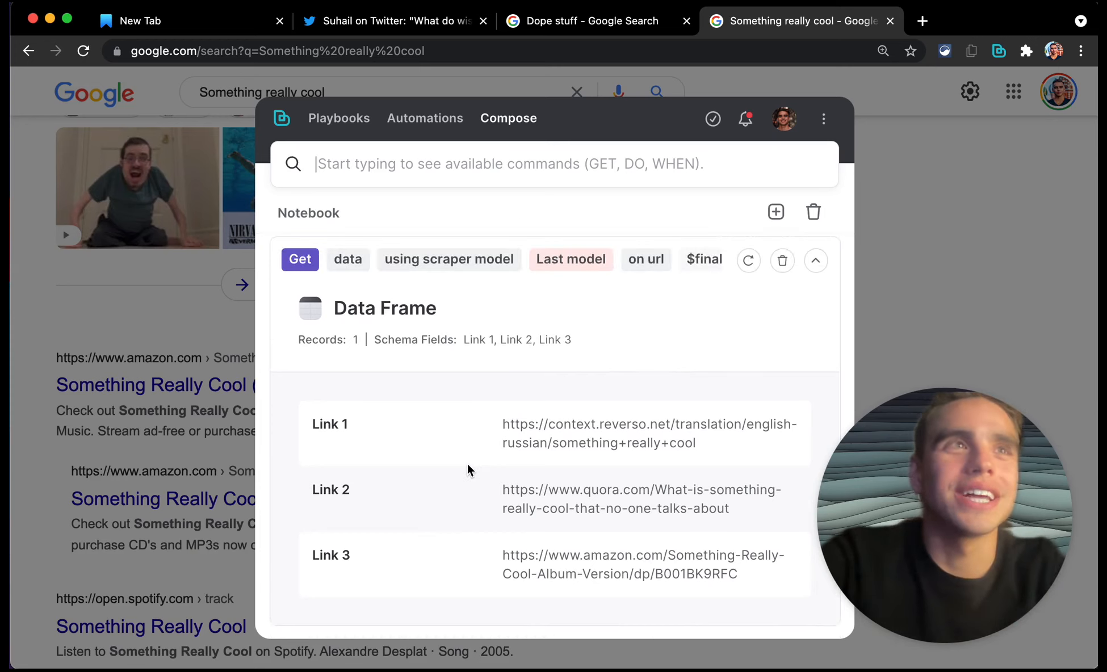
{"action": "scroll", "coordinate": [490, 408], "scroll_direction": "down", "scroll_amount": 5}
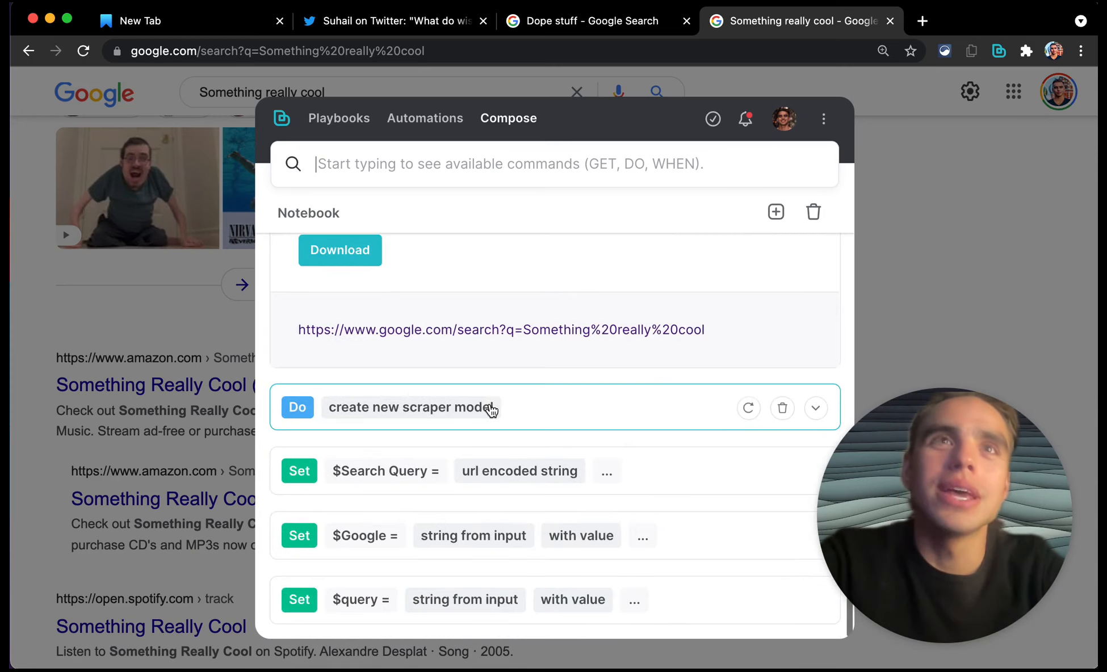
{"action": "scroll", "coordinate": [491, 409], "scroll_direction": "up", "scroll_amount": 5}
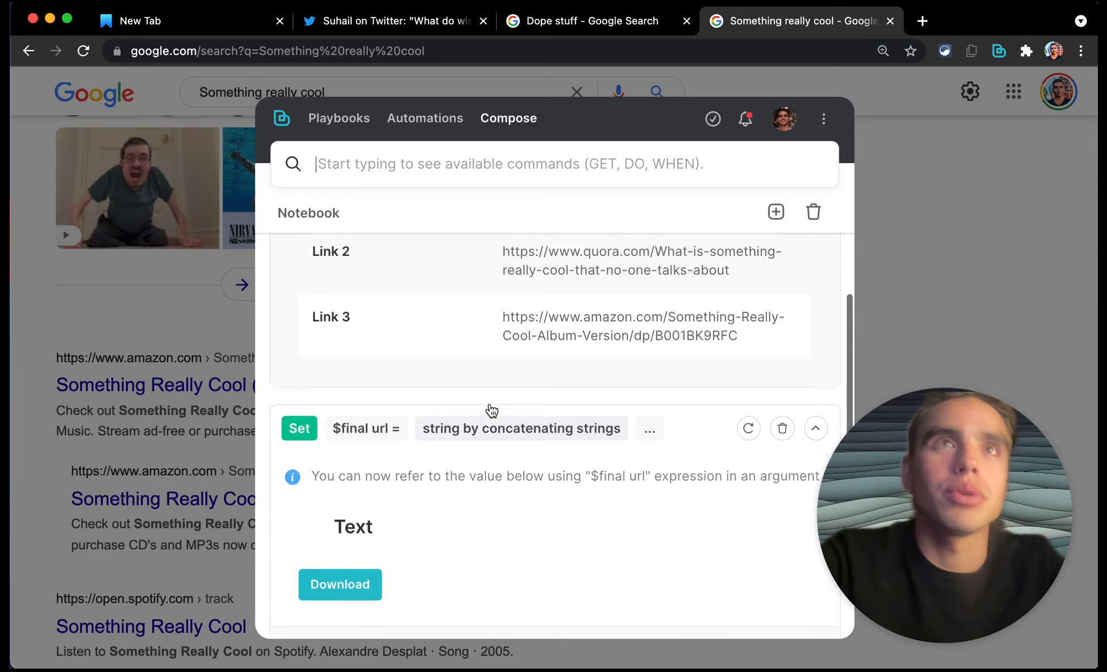
{"action": "scroll", "coordinate": [489, 403], "scroll_direction": "up", "scroll_amount": 3}
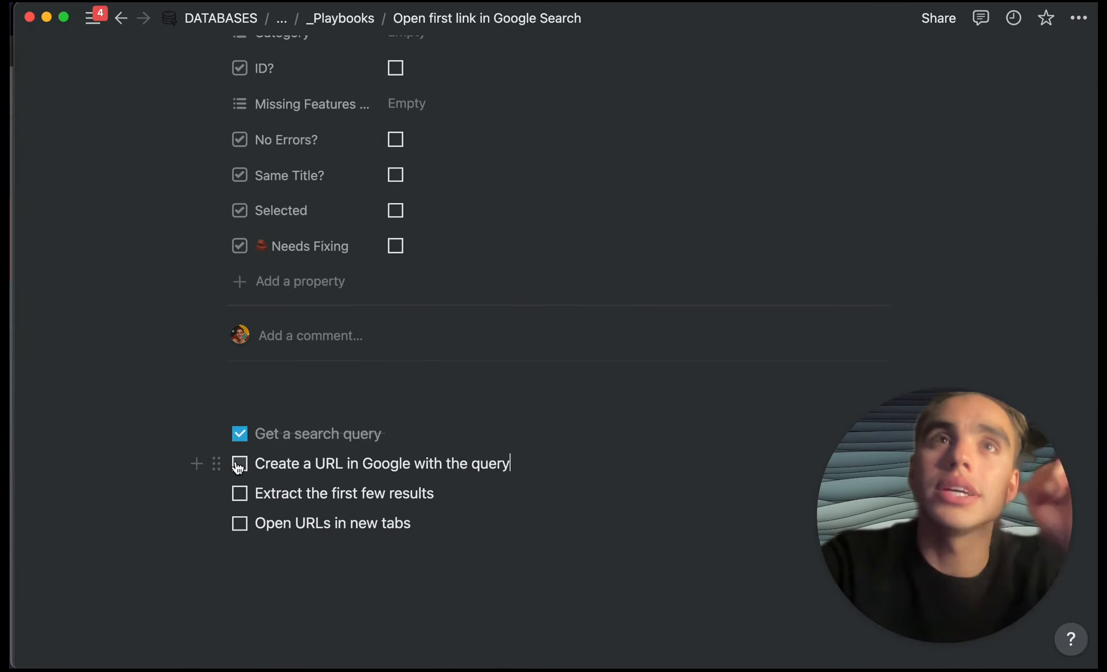
Step: Tick off "Create a URL in Google with the query" and "Extract the first few results" in the Notion checklist, and return to Chrome
{"action": "left_click", "coordinate": [239, 466]}
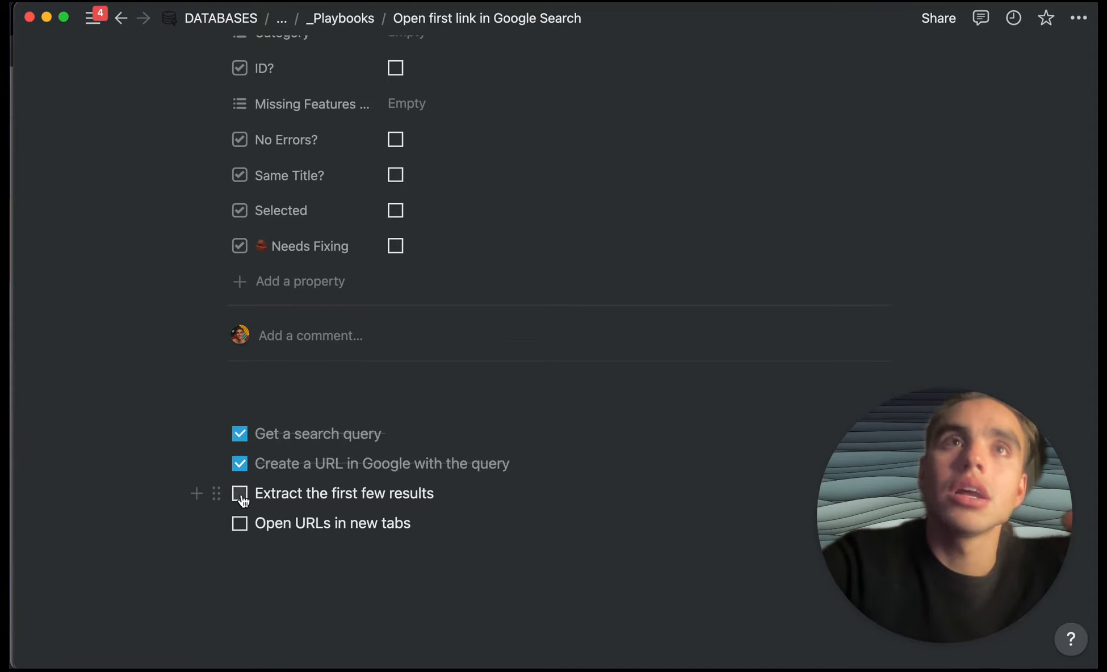
{"action": "left_click", "coordinate": [240, 495]}
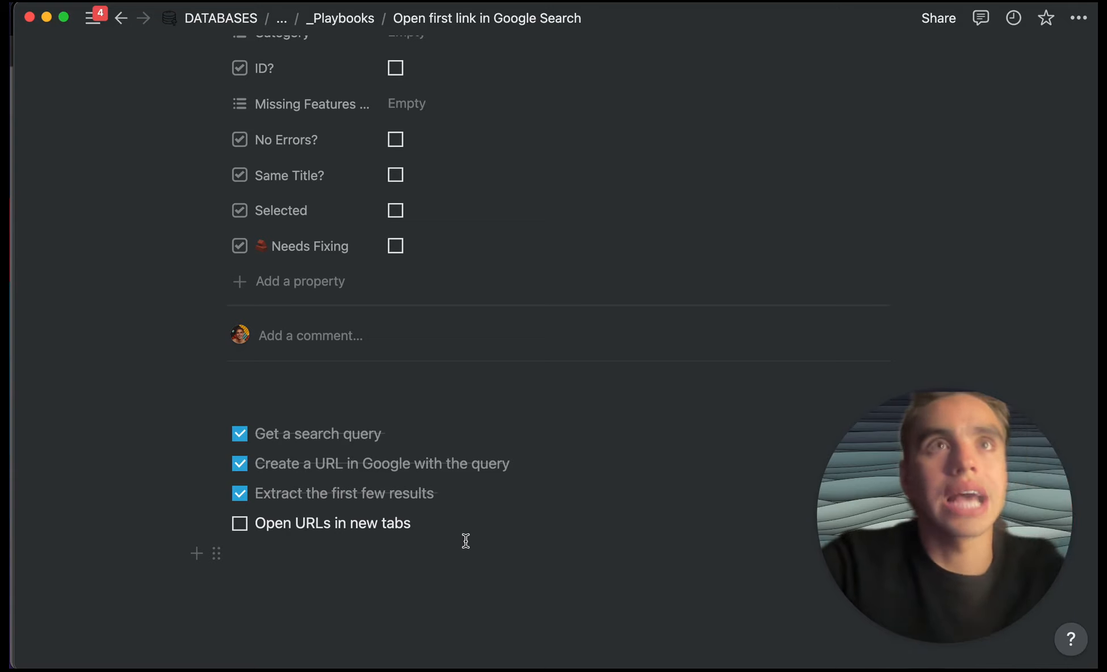
{"action": "key", "text": "super+Tab"}
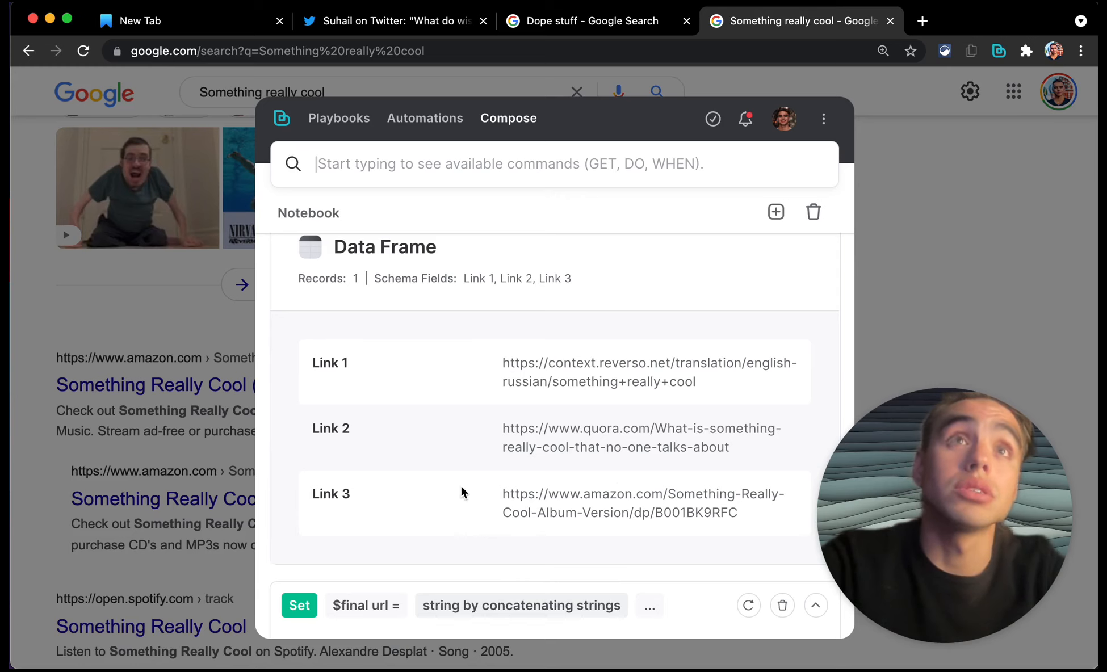
Step: Examine the three scraped link addresses in the data frame and the URL stored in $final url
{"action": "scroll", "coordinate": [460, 485], "scroll_direction": "up", "scroll_amount": 2}
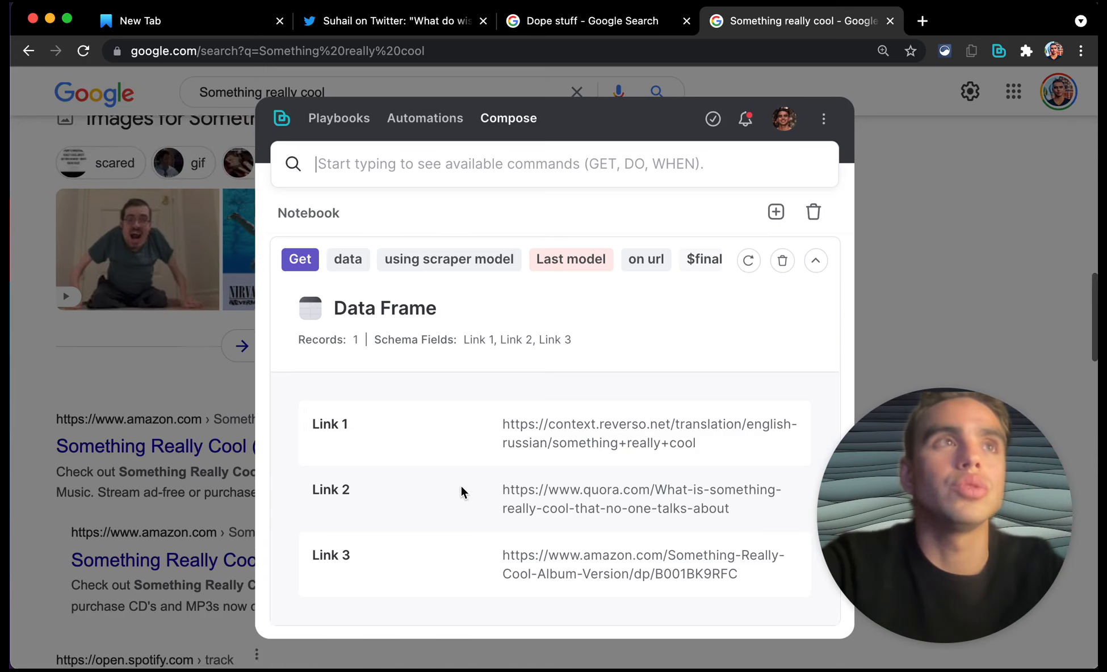
{"action": "scroll", "coordinate": [461, 486], "scroll_direction": "down", "scroll_amount": 1}
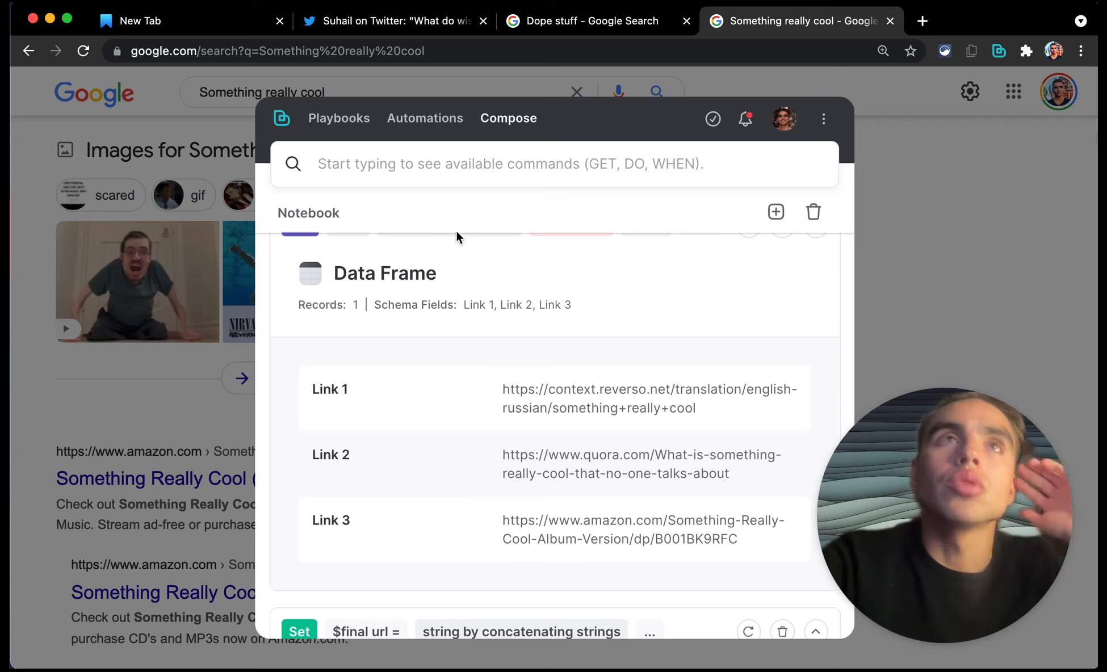
{"action": "scroll", "coordinate": [490, 305], "scroll_direction": "up", "scroll_amount": 1}
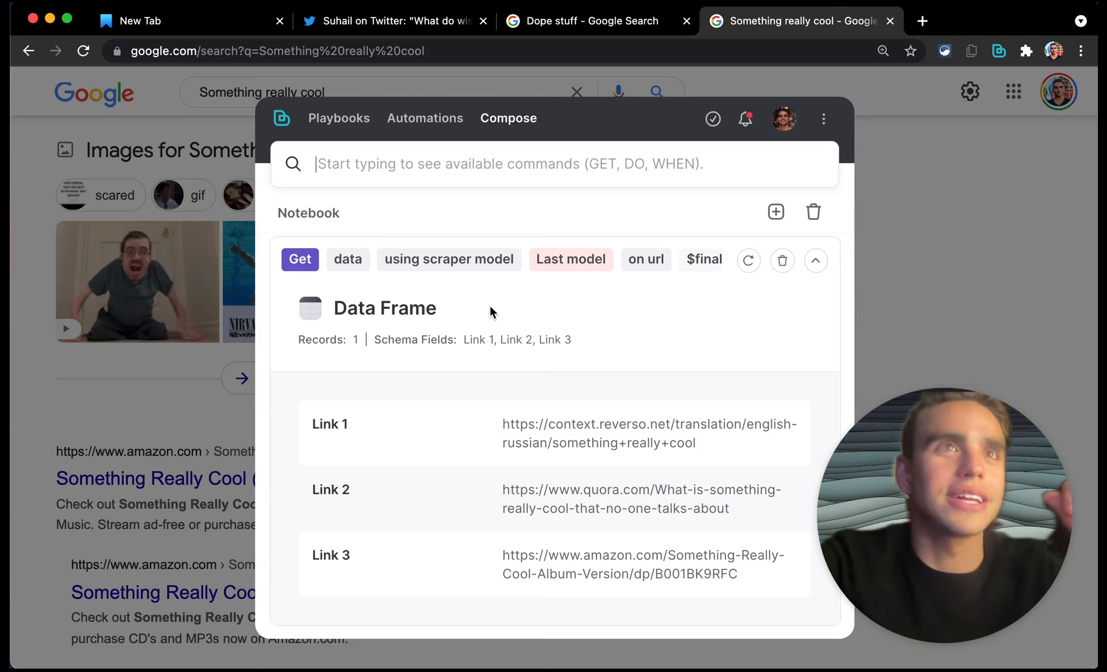
{"action": "double_click", "coordinate": [573, 424]}
{"action": "double_click", "coordinate": [613, 424]}
{"action": "double_click", "coordinate": [630, 442]}
{"action": "double_click", "coordinate": [606, 428]}
{"action": "double_click", "coordinate": [615, 448]}
{"action": "scroll", "coordinate": [615, 447], "scroll_direction": "down", "scroll_amount": 3}
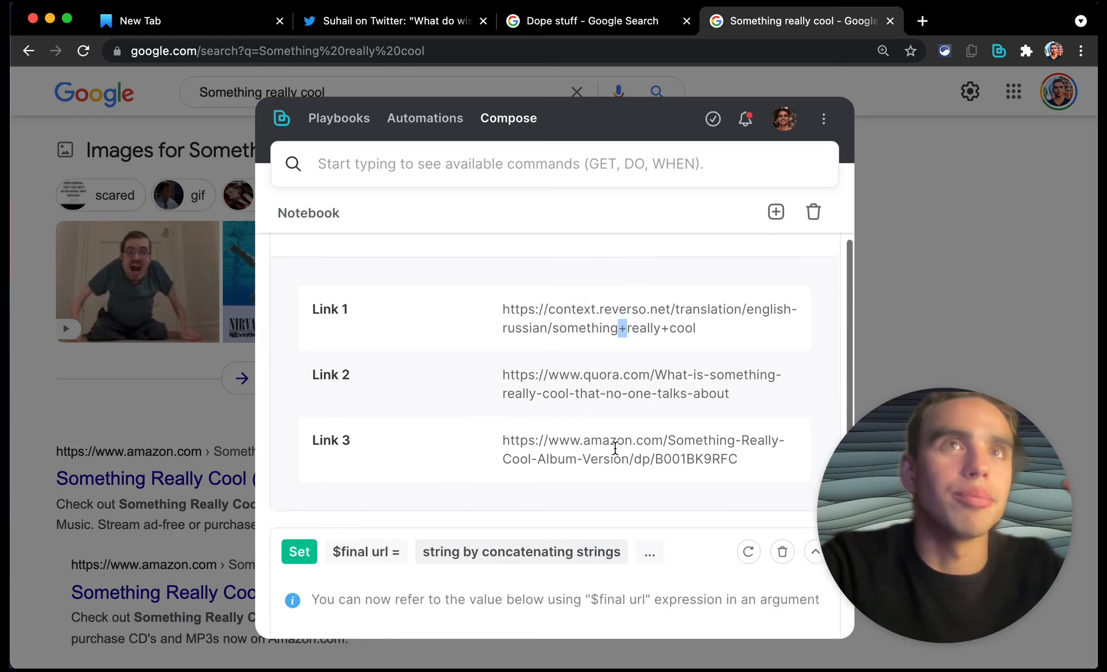
{"action": "scroll", "coordinate": [615, 449], "scroll_direction": "down", "scroll_amount": 3}
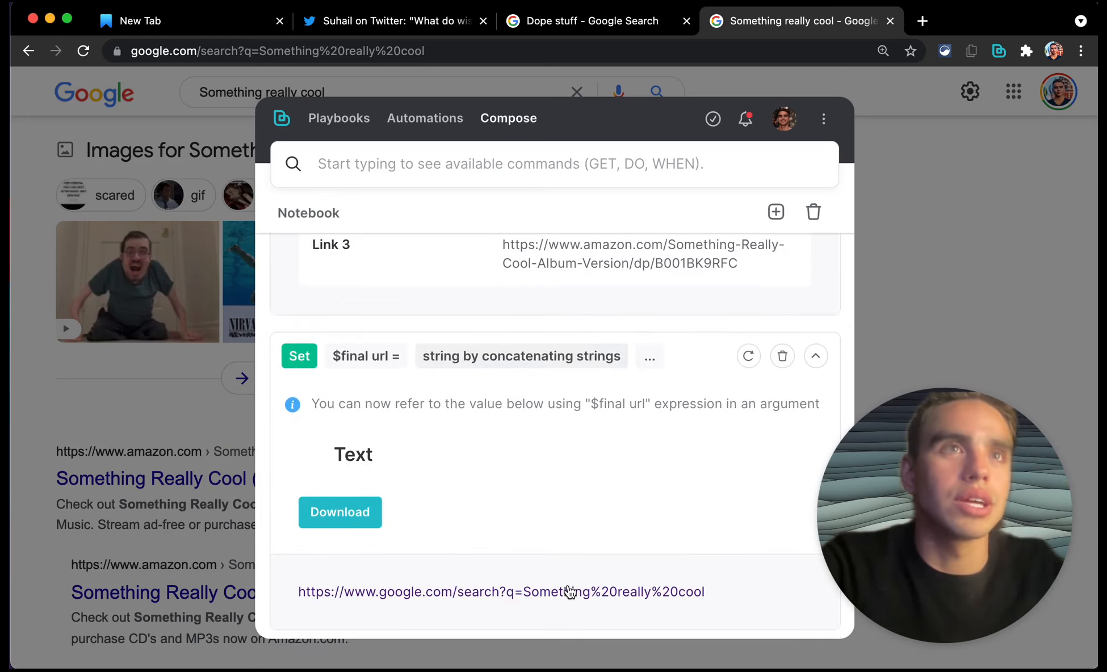
Step: Run a Get "string from table" command using the last table, which holds the scraped links
{"action": "scroll", "coordinate": [518, 384], "scroll_direction": "up", "scroll_amount": 7}
{"action": "left_click", "coordinate": [410, 164]}
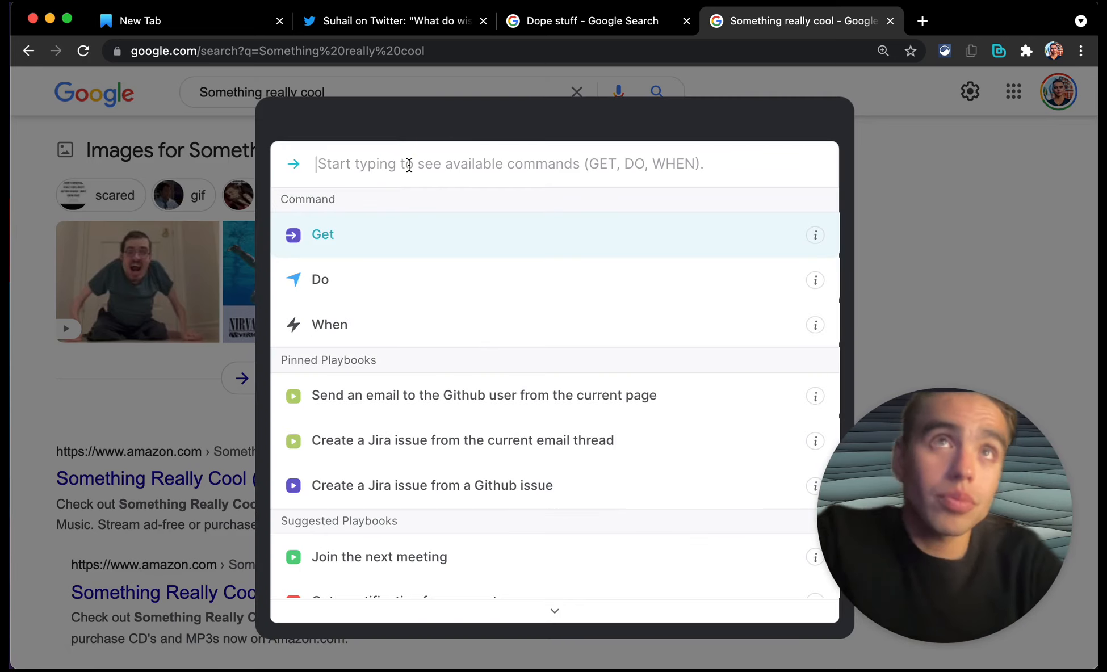
{"action": "key", "text": "Return"}
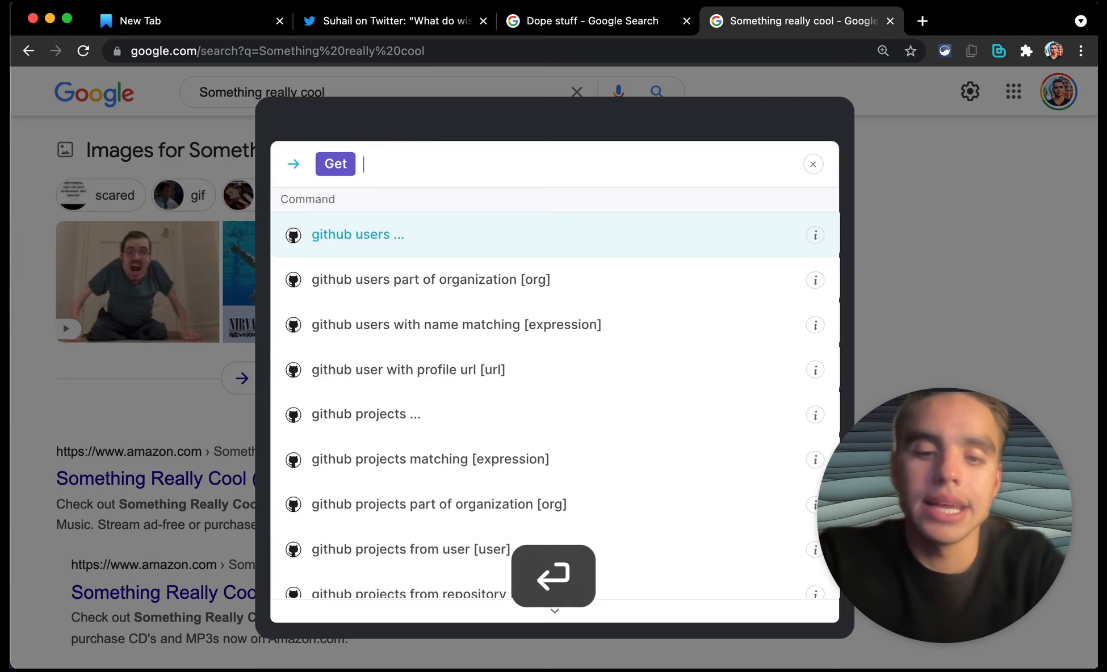
{"action": "type", "text": "string"}
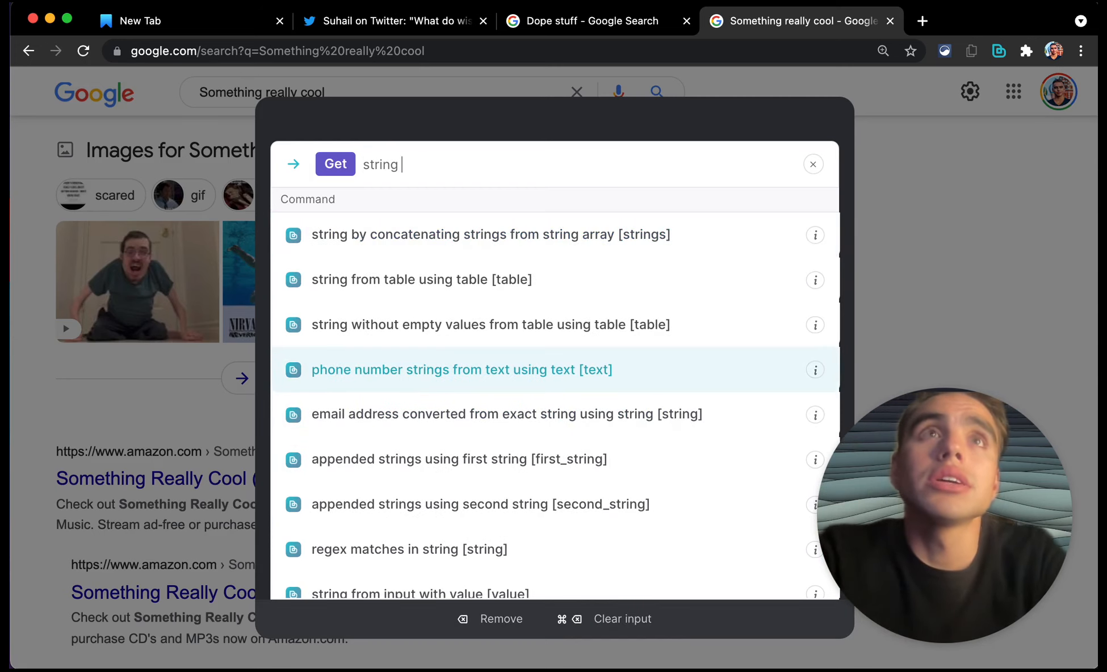
{"action": "left_click", "coordinate": [413, 280]}
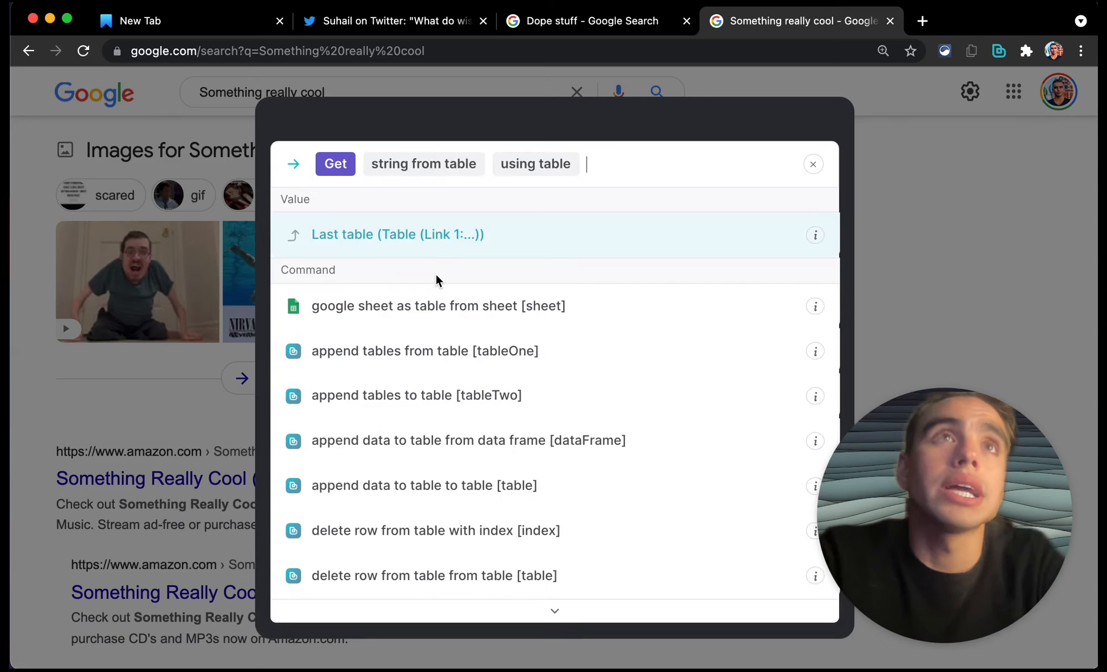
{"action": "left_click", "coordinate": [447, 239]}
{"action": "left_click", "coordinate": [447, 243]}
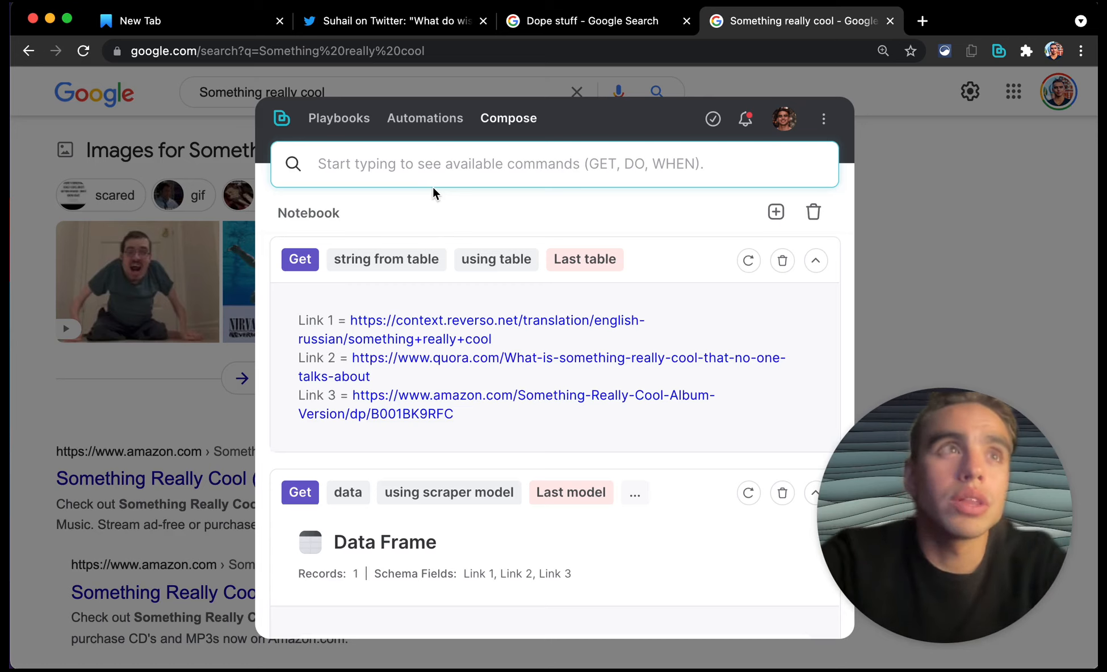
Step: Run a Do "open all links in text" command using the last text, the one starting with "Link 1 ="
{"action": "type", "text": "open all"}
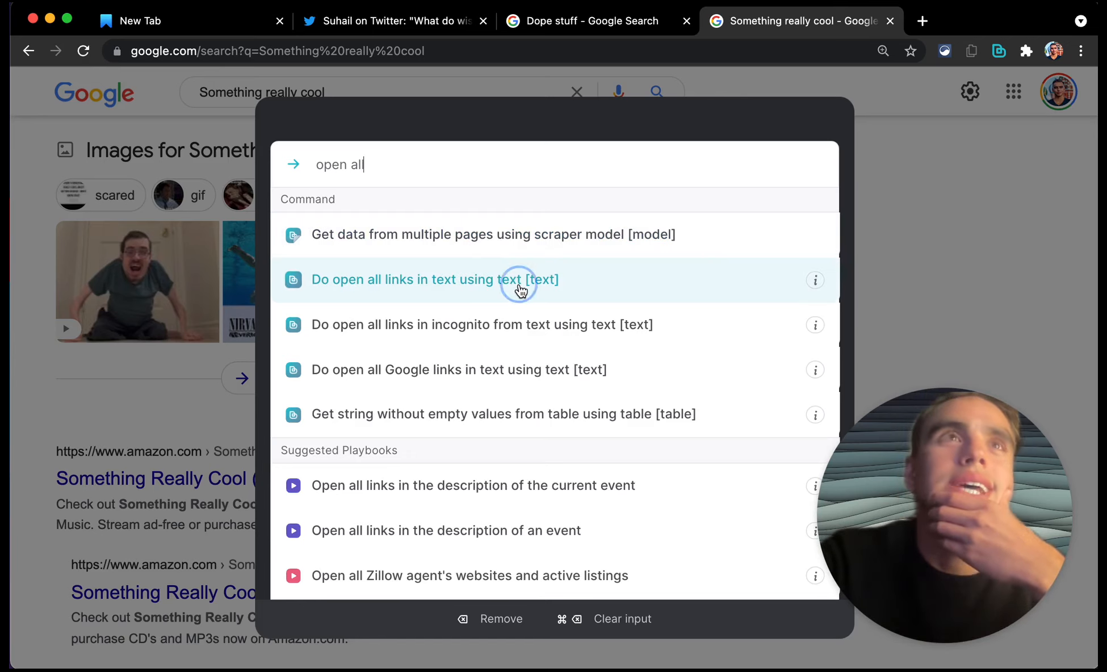
{"action": "left_click", "coordinate": [519, 290]}
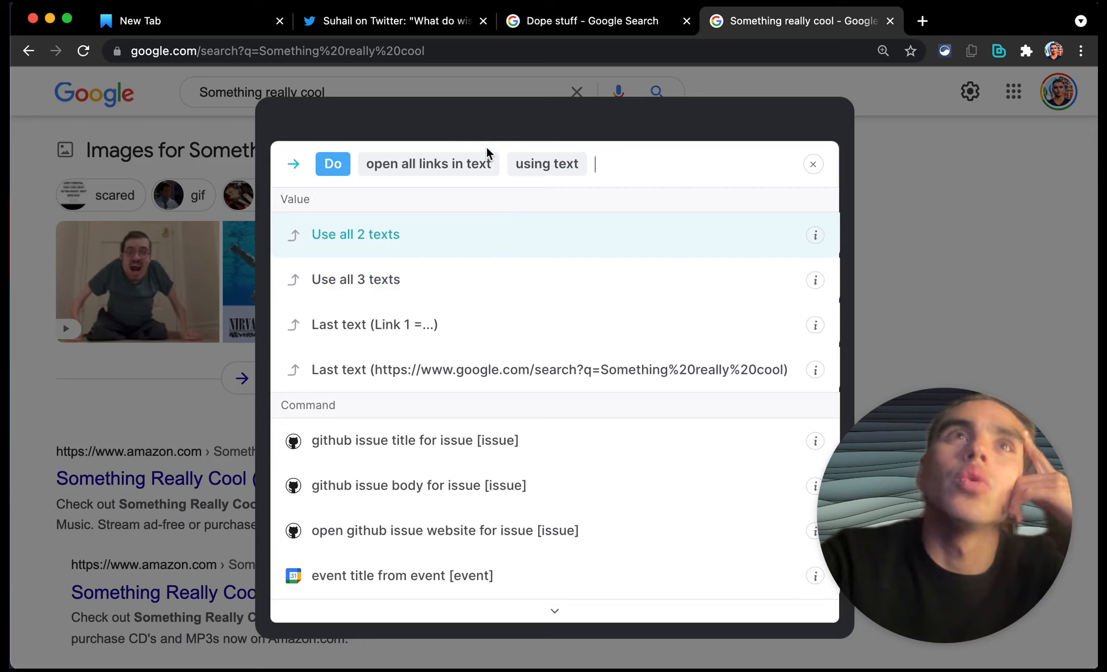
{"action": "left_click", "coordinate": [567, 332]}
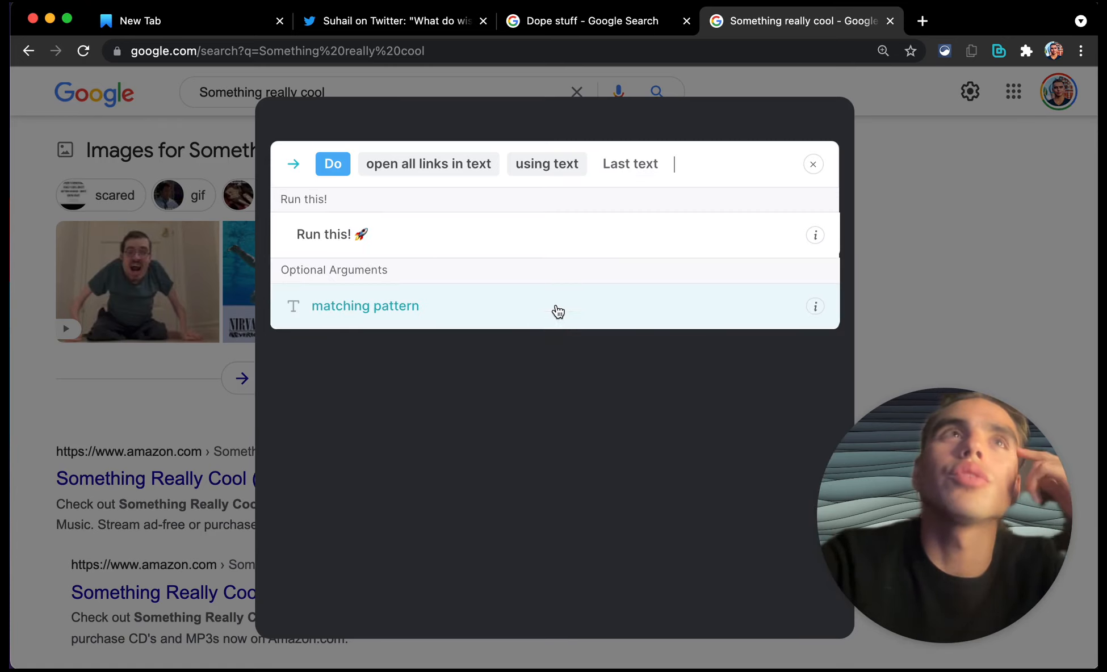
{"action": "key", "text": "BackSpace"}
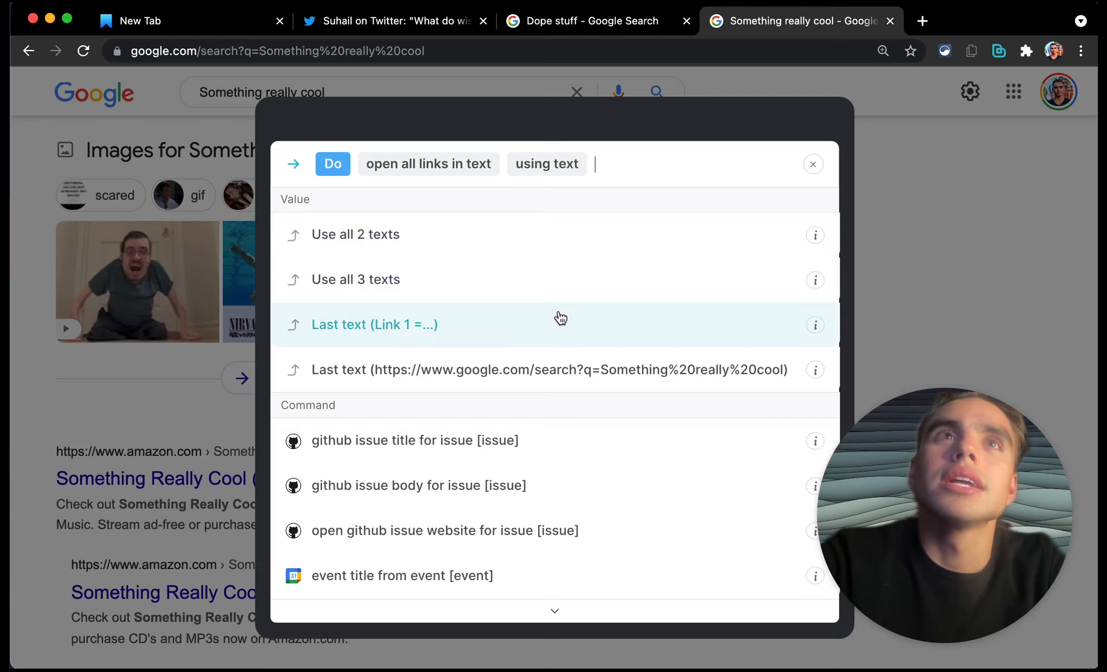
{"action": "left_click", "coordinate": [560, 321]}
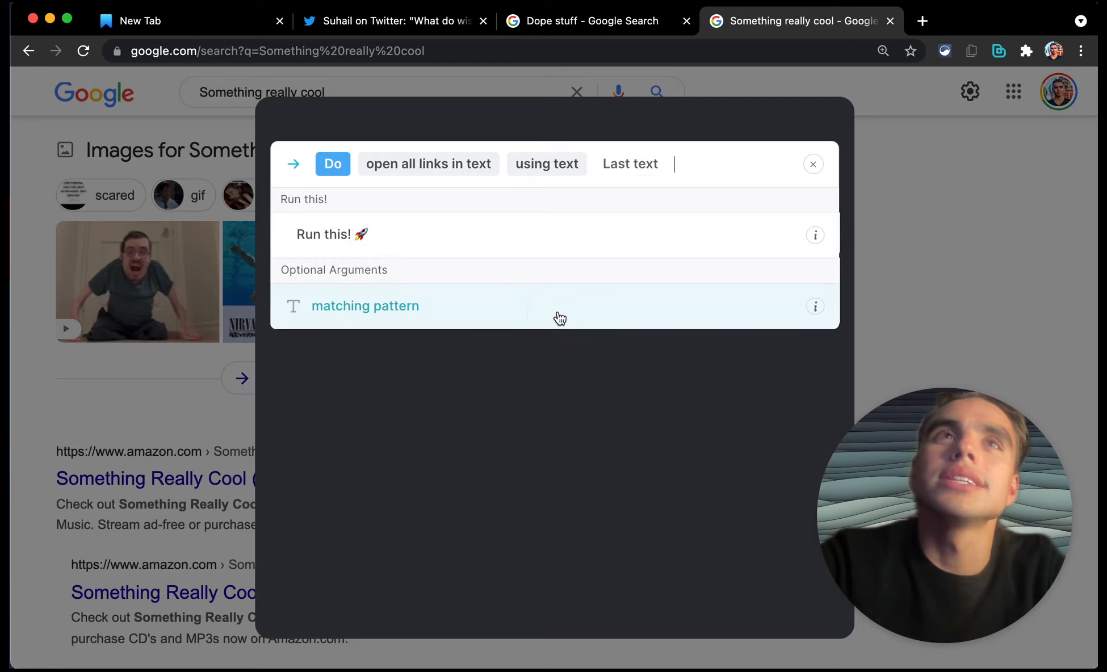
{"action": "left_click", "coordinate": [550, 248]}
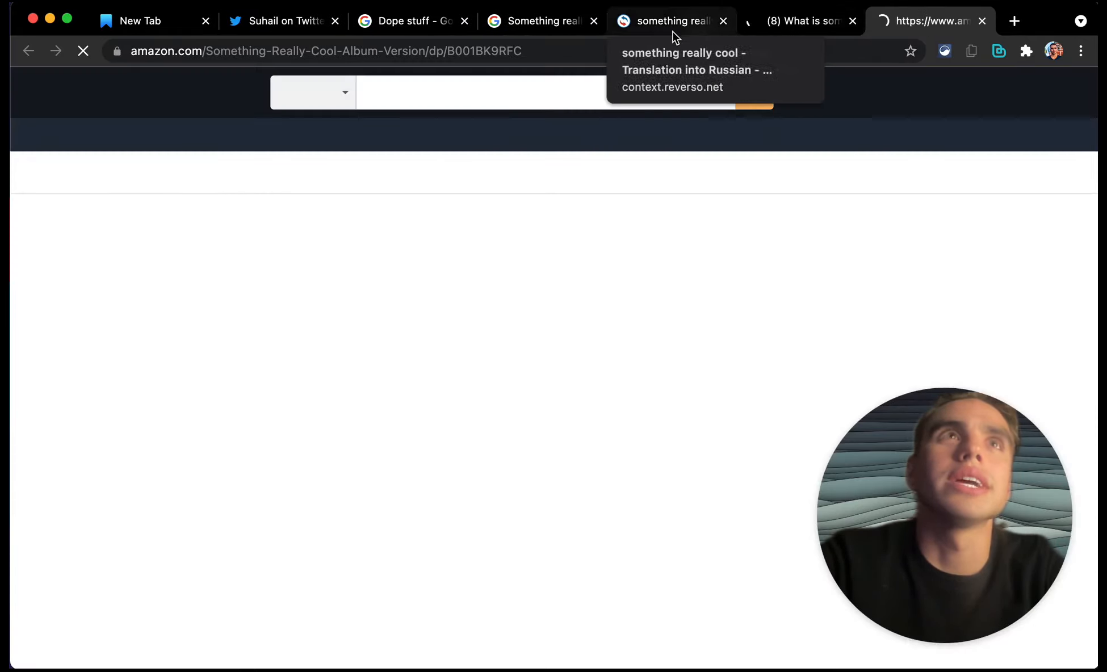
Step: View the opened Reverso Context, Quora and Amazon pages one after another
{"action": "left_click", "coordinate": [674, 33]}
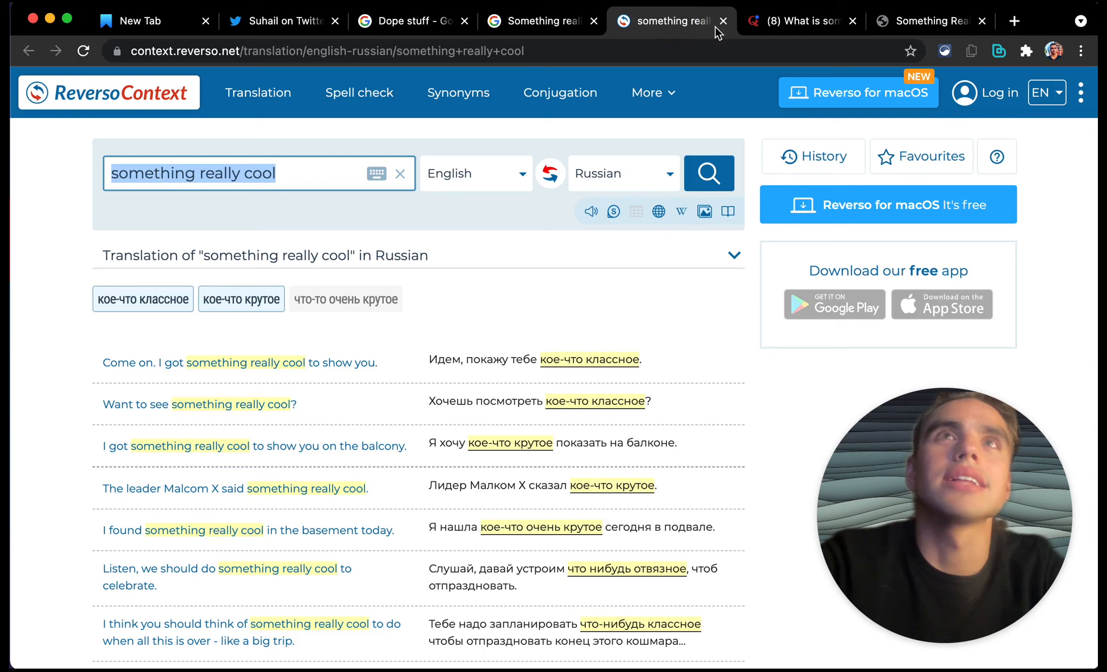
{"action": "left_click", "coordinate": [781, 26]}
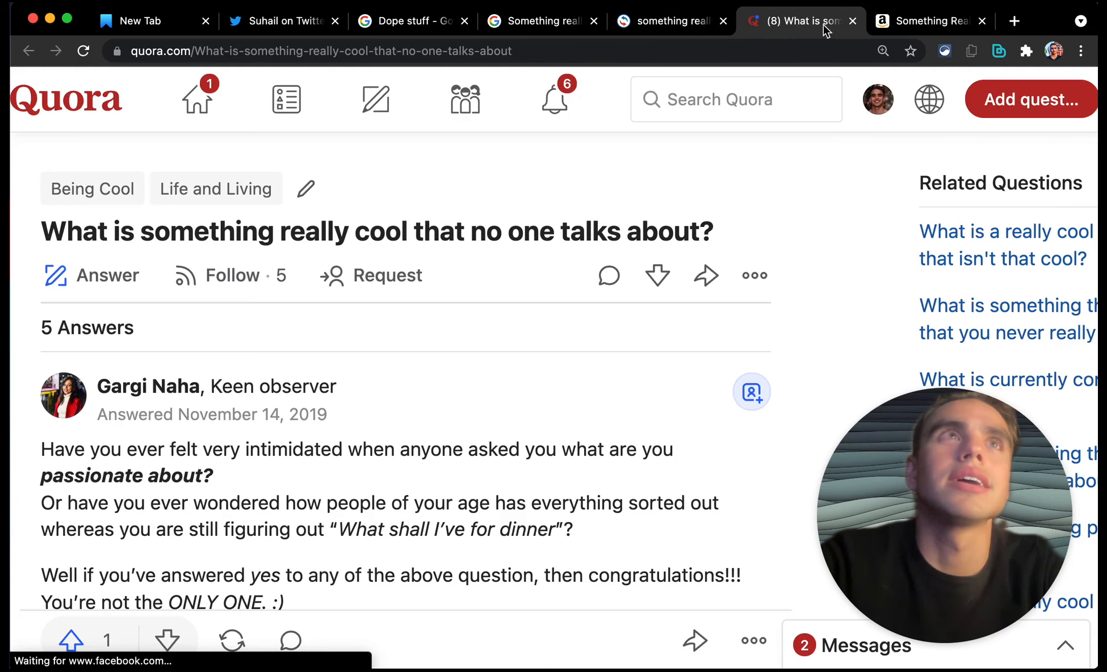
{"action": "left_click", "coordinate": [916, 26]}
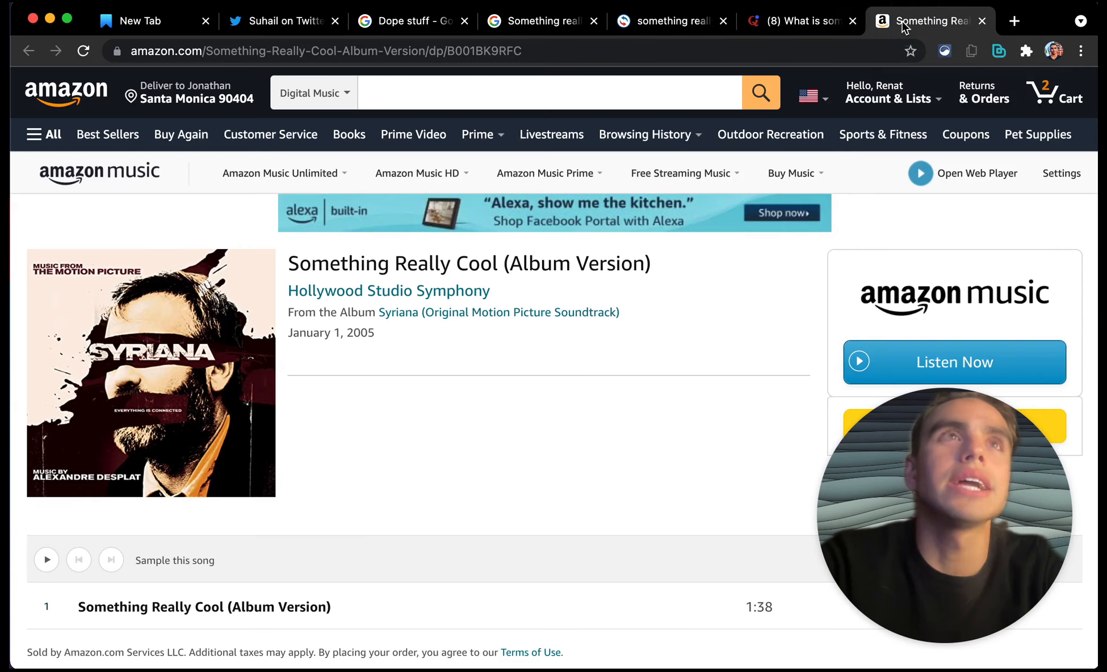
Step: Return to the "Something really cool" Google results and compare the listed links with the pages that were opened
{"action": "left_click", "coordinate": [544, 25]}
{"action": "scroll", "coordinate": [466, 340], "scroll_direction": "down", "scroll_amount": 9}
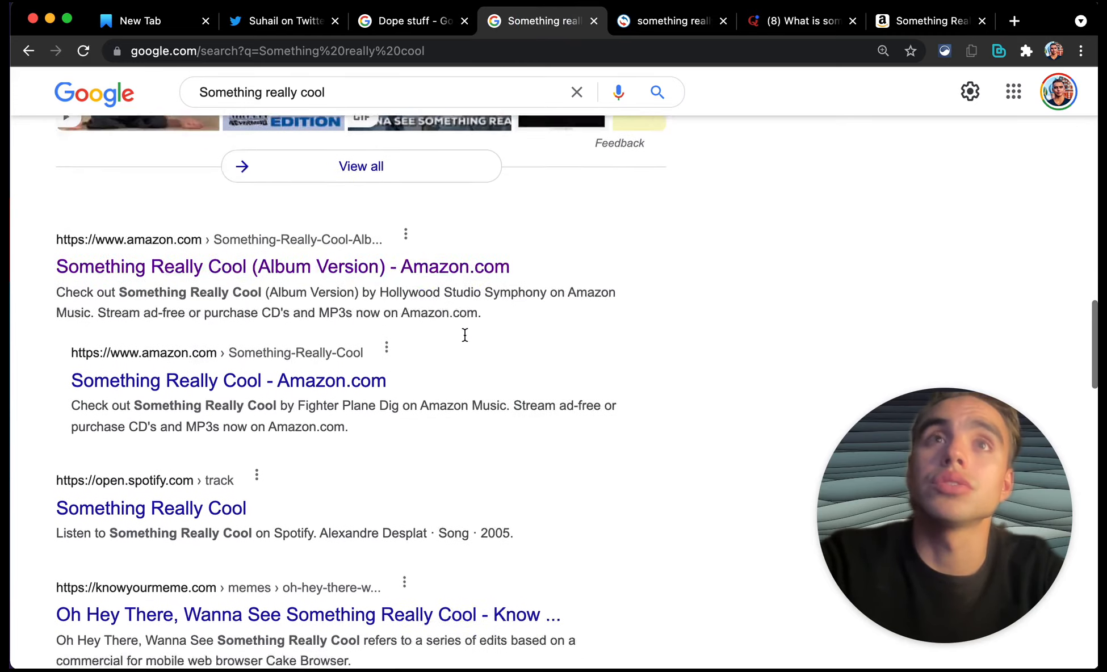
{"action": "scroll", "coordinate": [465, 341], "scroll_direction": "up", "scroll_amount": 11}
{"action": "scroll", "coordinate": [465, 341], "scroll_direction": "up", "scroll_amount": 5}
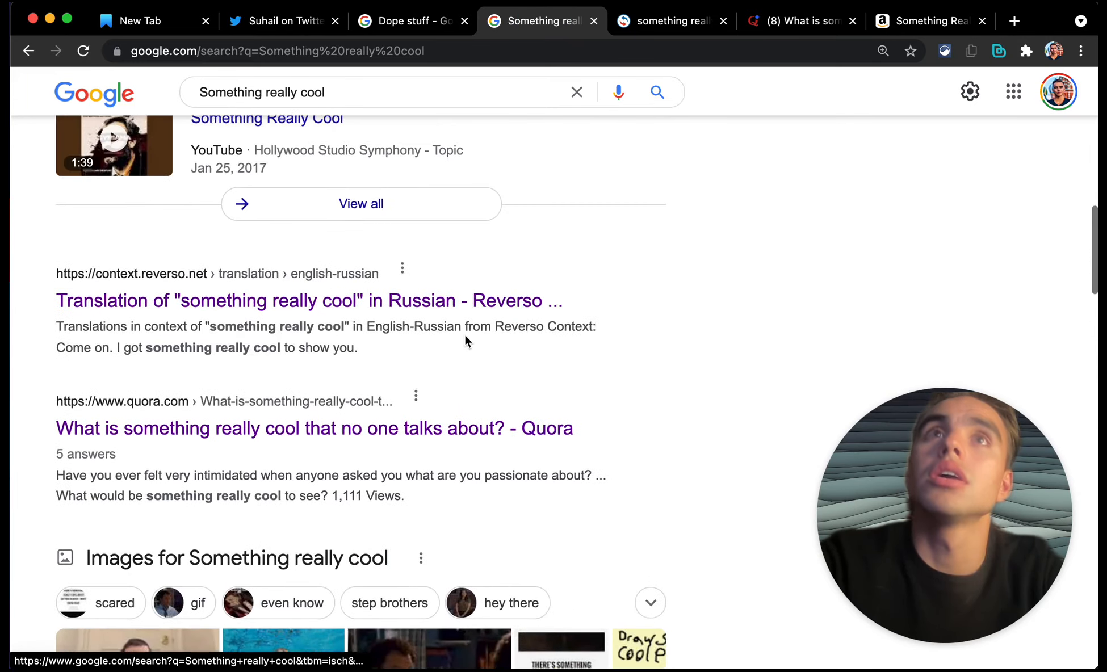
{"action": "scroll", "coordinate": [452, 395], "scroll_direction": "down", "scroll_amount": 6}
{"action": "scroll", "coordinate": [398, 397], "scroll_direction": "down", "scroll_amount": 3}
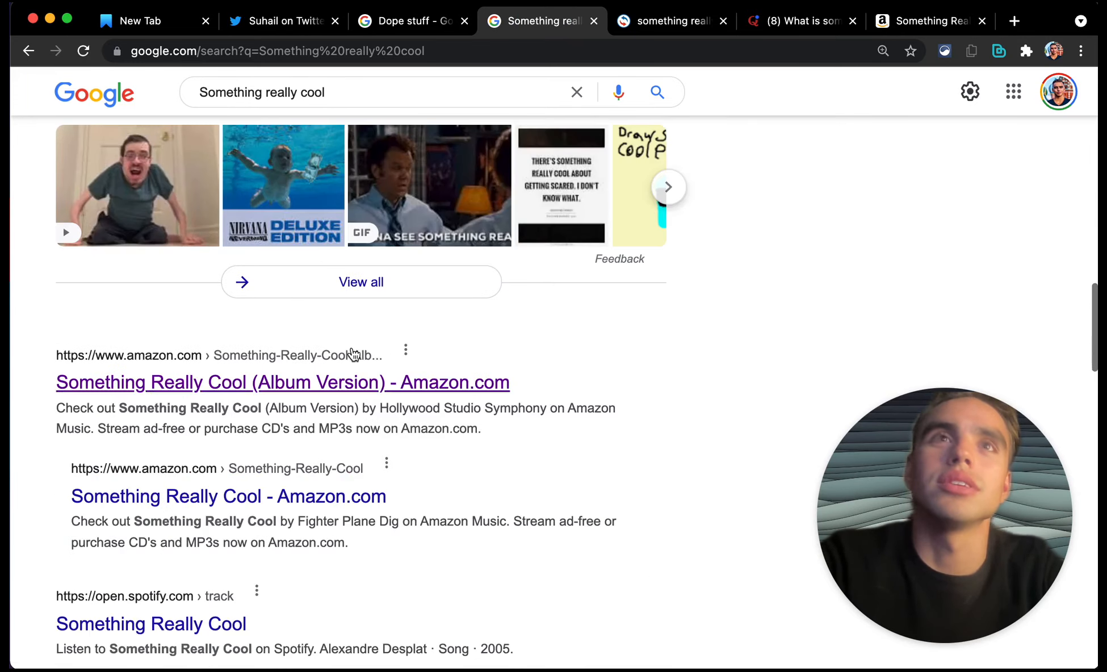
{"action": "scroll", "coordinate": [353, 348], "scroll_direction": "up", "scroll_amount": 11}
Step: Reopen the Bardeen notebook and review the output of the command that opens all links
{"action": "key", "text": "alt+b"}
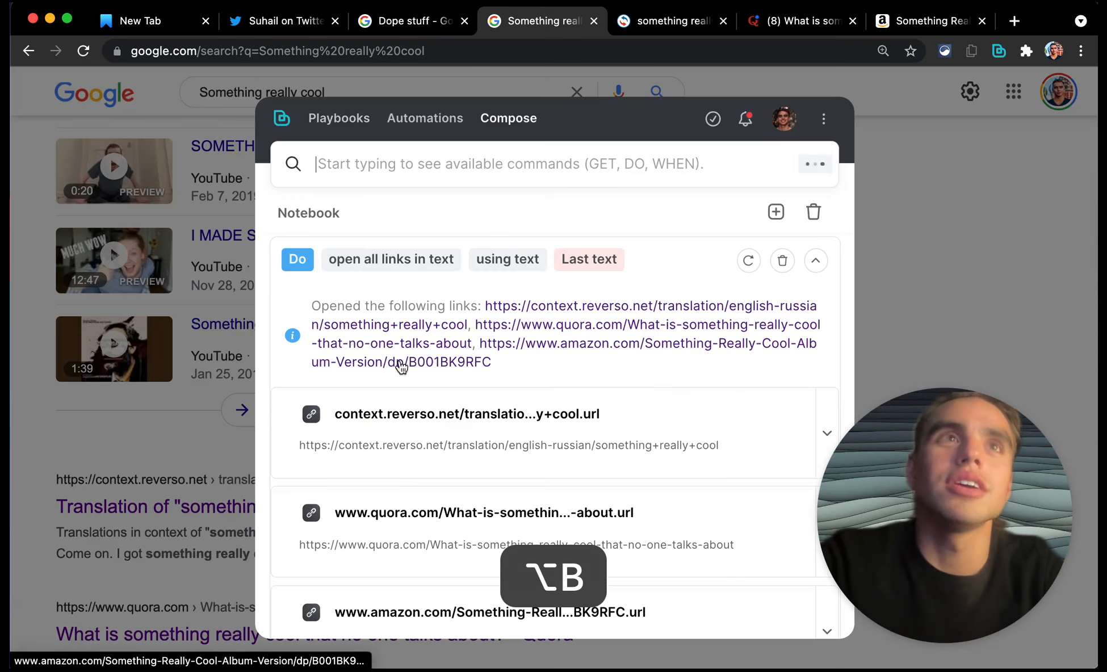
{"action": "scroll", "coordinate": [573, 346], "scroll_direction": "down", "scroll_amount": 5}
{"action": "scroll", "coordinate": [575, 342], "scroll_direction": "up", "scroll_amount": 2}
{"action": "scroll", "coordinate": [575, 343], "scroll_direction": "up", "scroll_amount": 5}
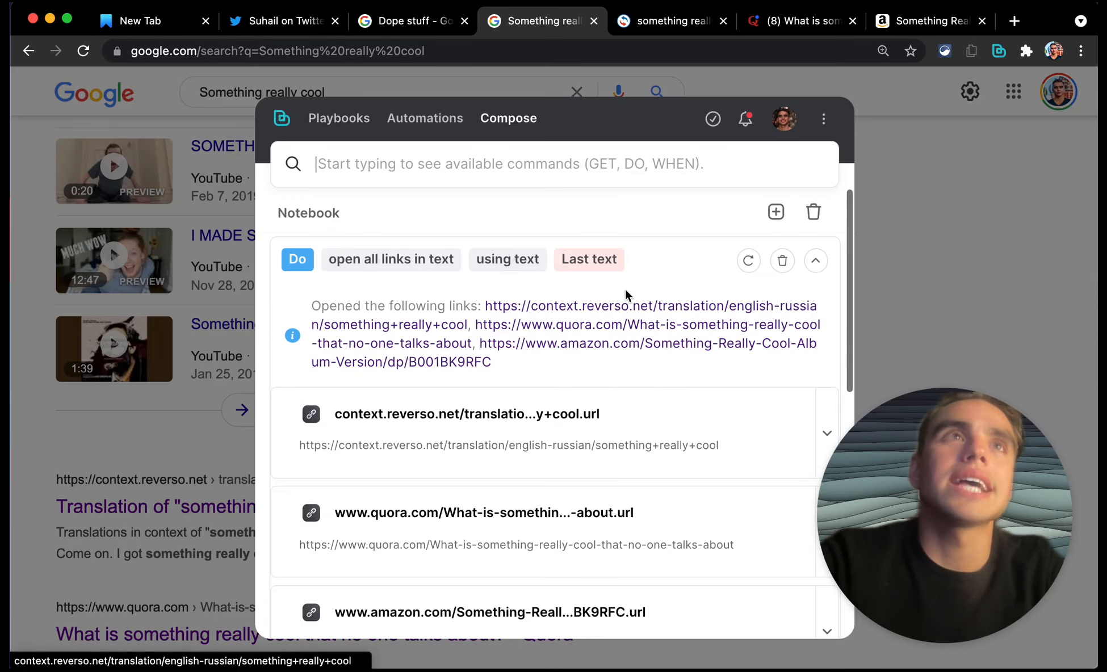
Step: Start a playbook from the notebook and name it "Open the first 3 search results"
{"action": "left_click", "coordinate": [777, 225]}
{"action": "key", "text": "super+a"}
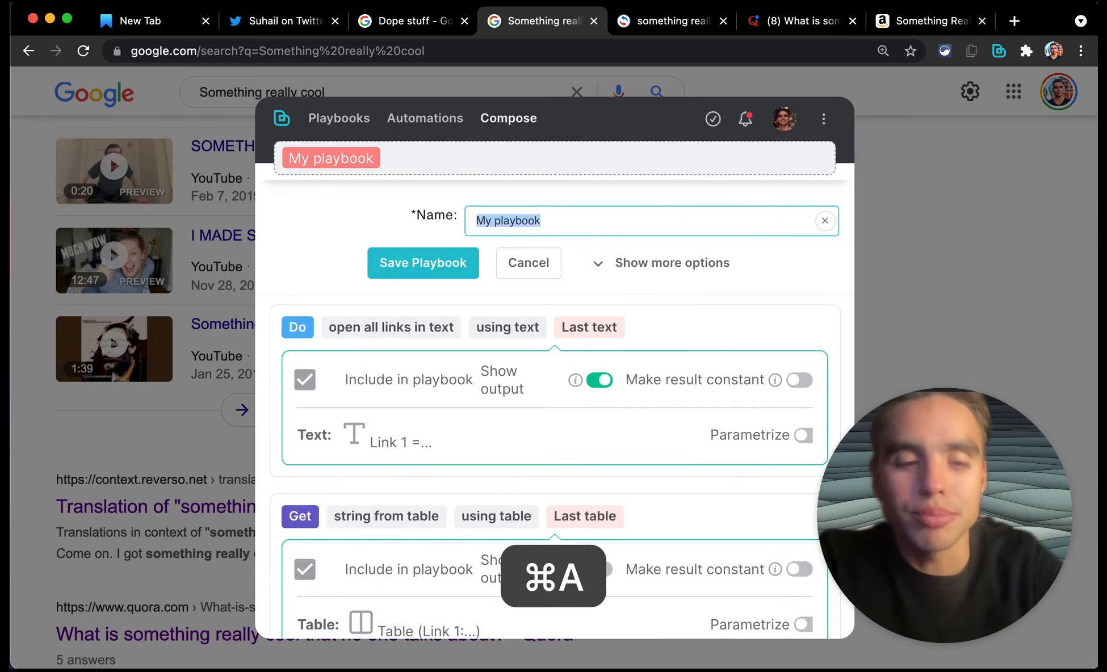
{"action": "key", "text": "BackSpace"}
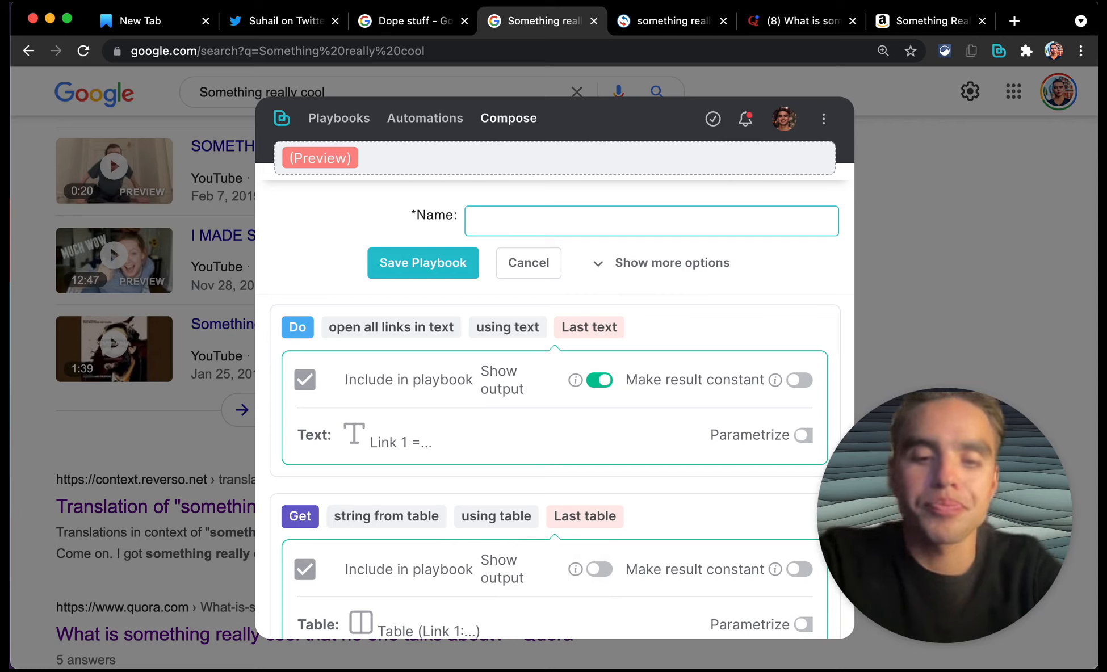
{"action": "type", "text": "Open"}
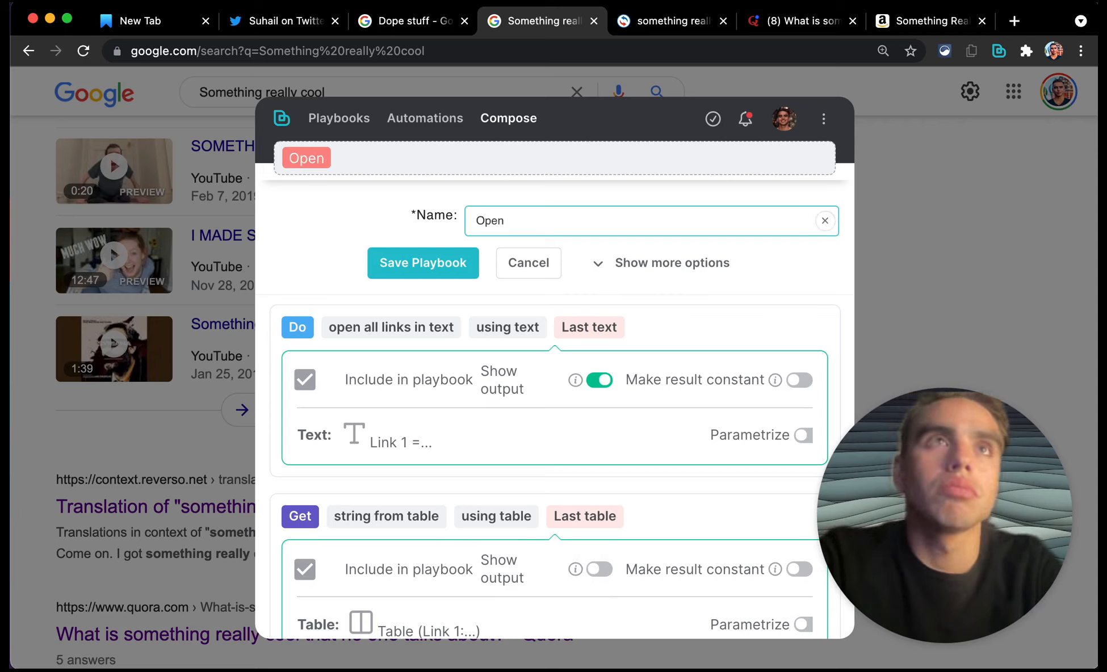
{"action": "type", "text": " the first "}
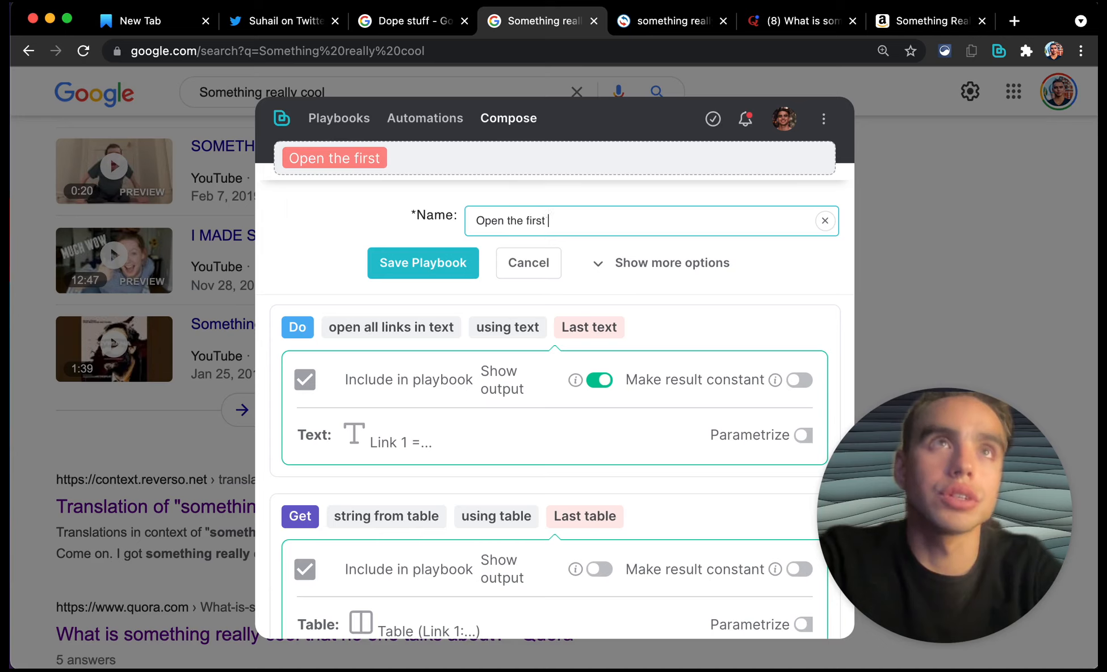
{"action": "type", "text": "3 search results"}
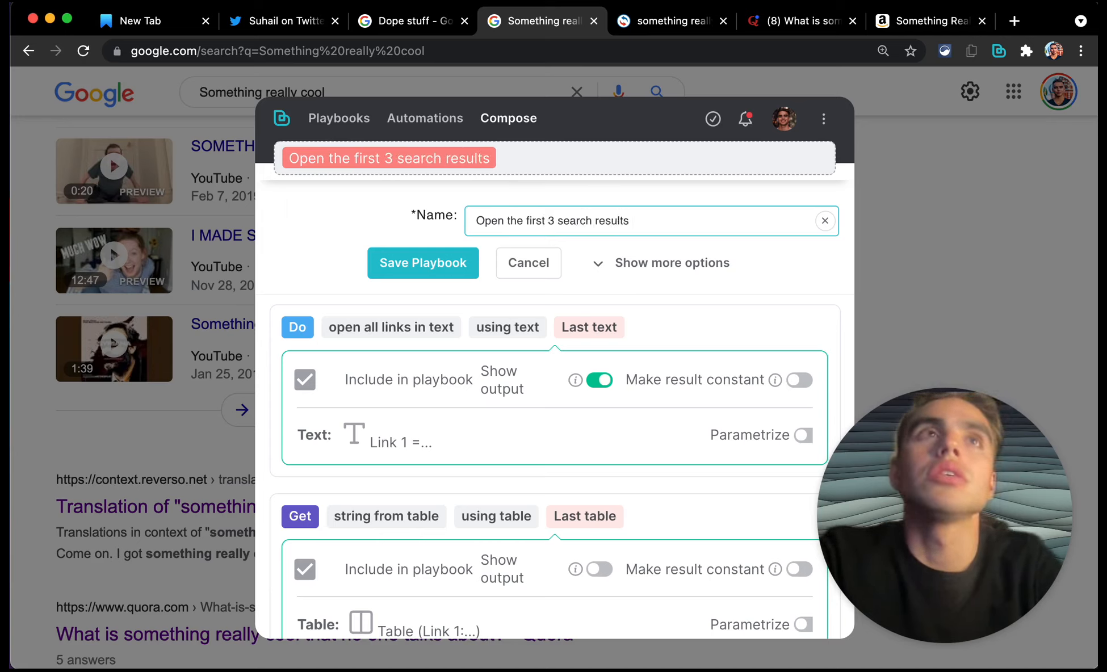
Step: Change the wording of the playbook name to "Open the first 3 Google Search results"
{"action": "key", "text": "alt+Left"}
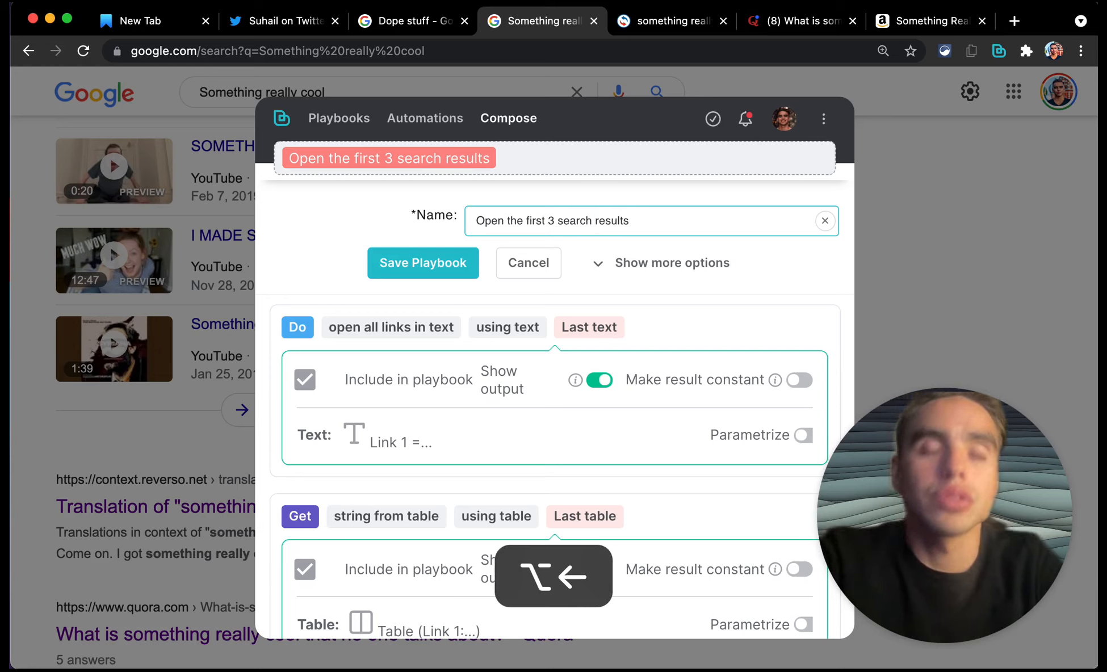
{"action": "type", "text": "Google Search"}
{"action": "key", "text": "alt+shift+Right"}
{"action": "key", "text": "BackSpace"}
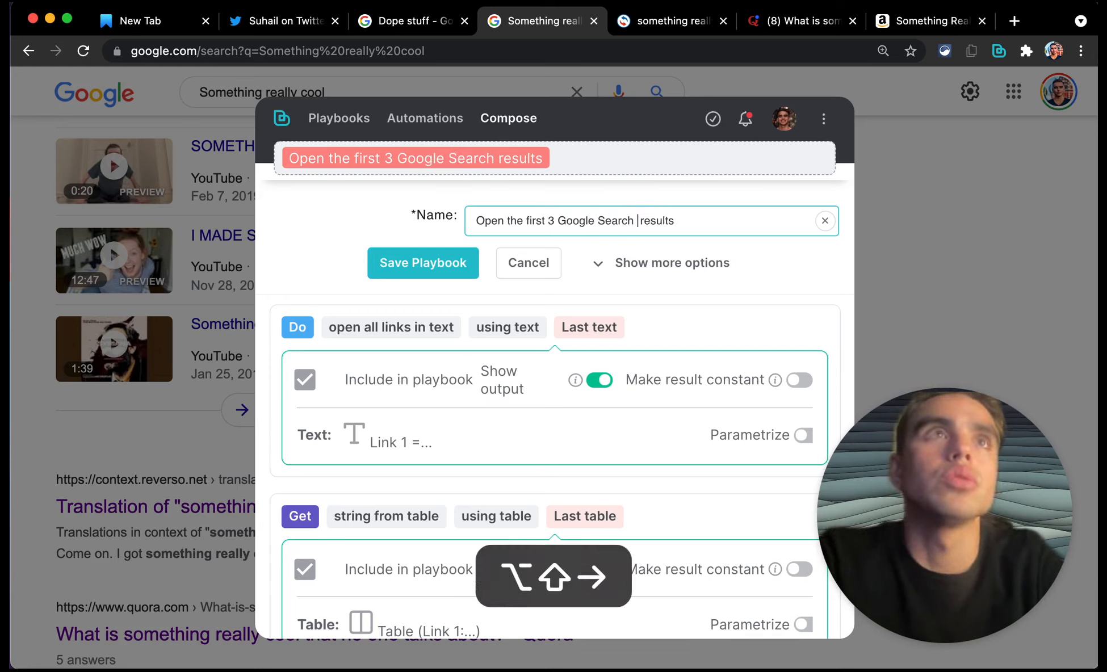
{"action": "key", "text": "Delete"}
{"action": "key", "text": "super+Right"}
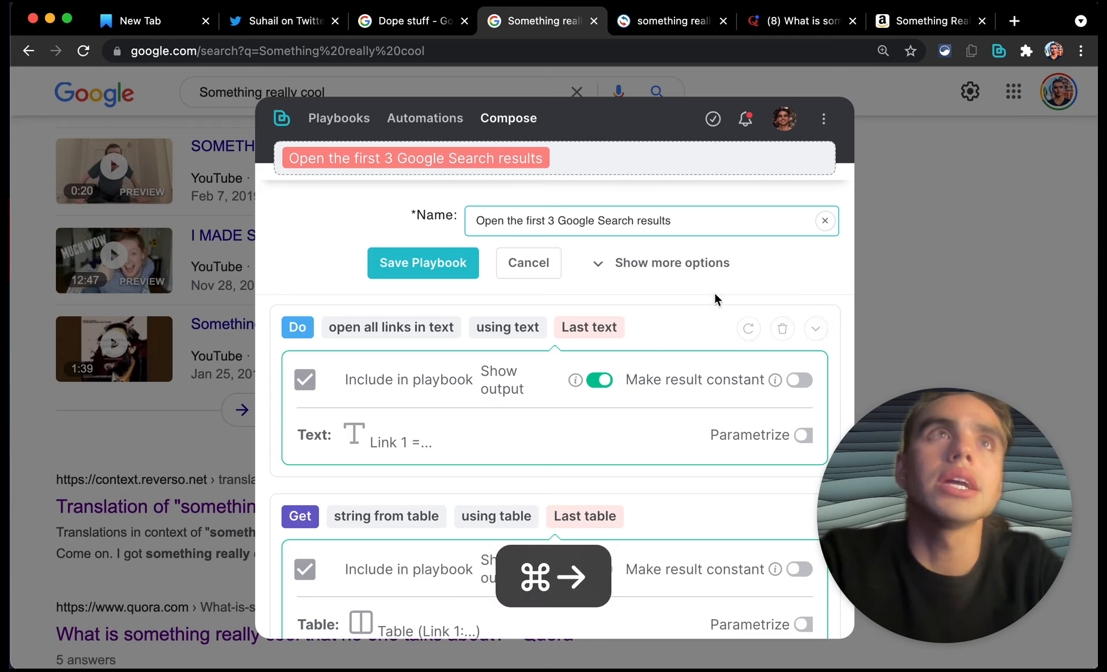
Step: Parametrize the value of the $query command with the prefix "for" and the argument name "query"
{"action": "scroll", "coordinate": [671, 370], "scroll_direction": "down", "scroll_amount": 15}
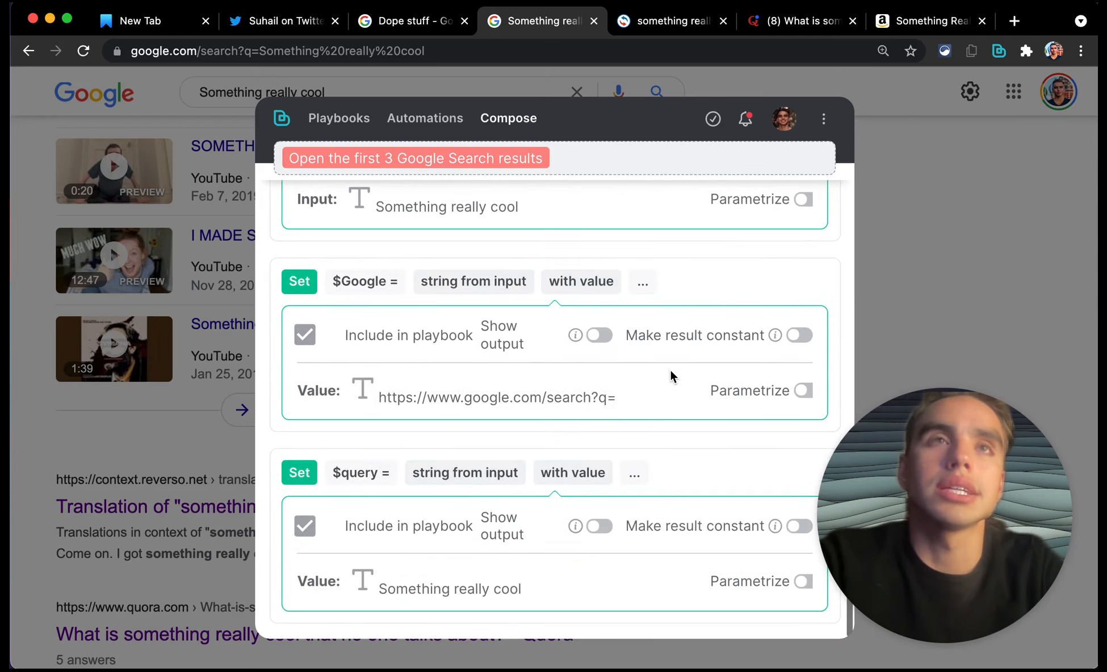
{"action": "left_click", "coordinate": [803, 582]}
{"action": "scroll", "coordinate": [738, 574], "scroll_direction": "down", "scroll_amount": 1}
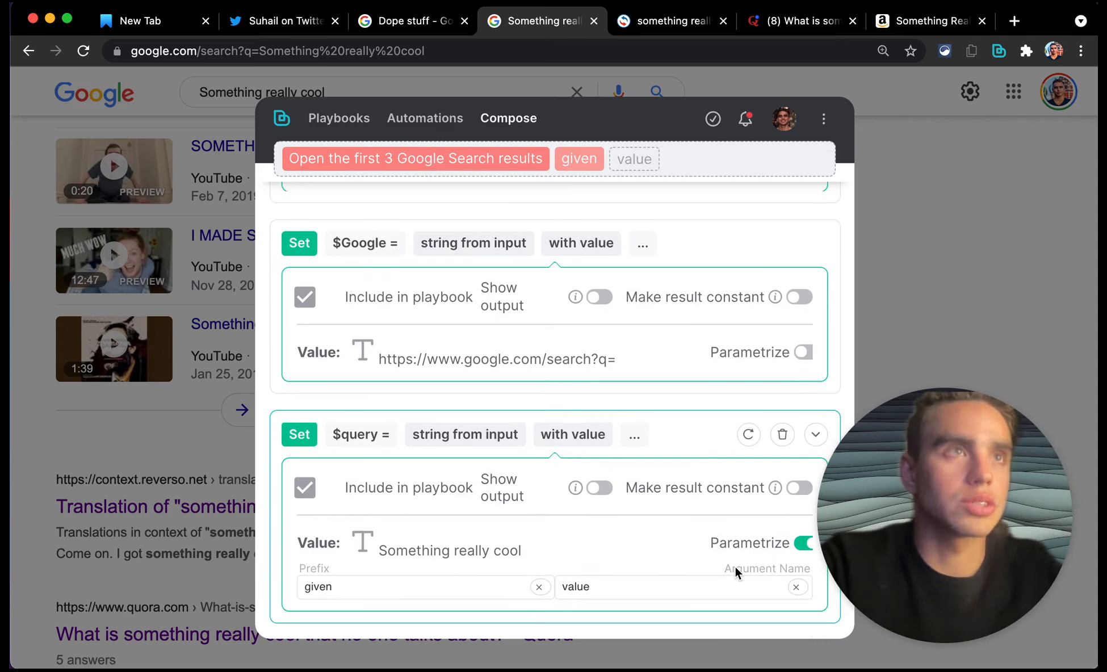
{"action": "left_click", "coordinate": [497, 593]}
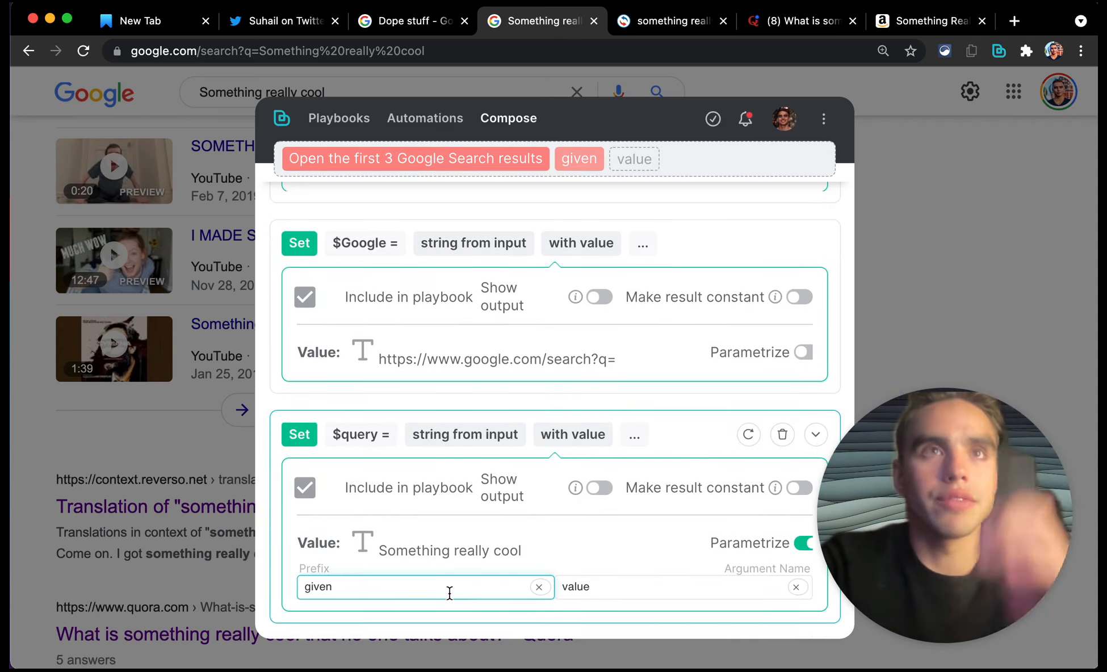
{"action": "key", "text": "super+a"}
{"action": "key", "text": "BackSpace"}
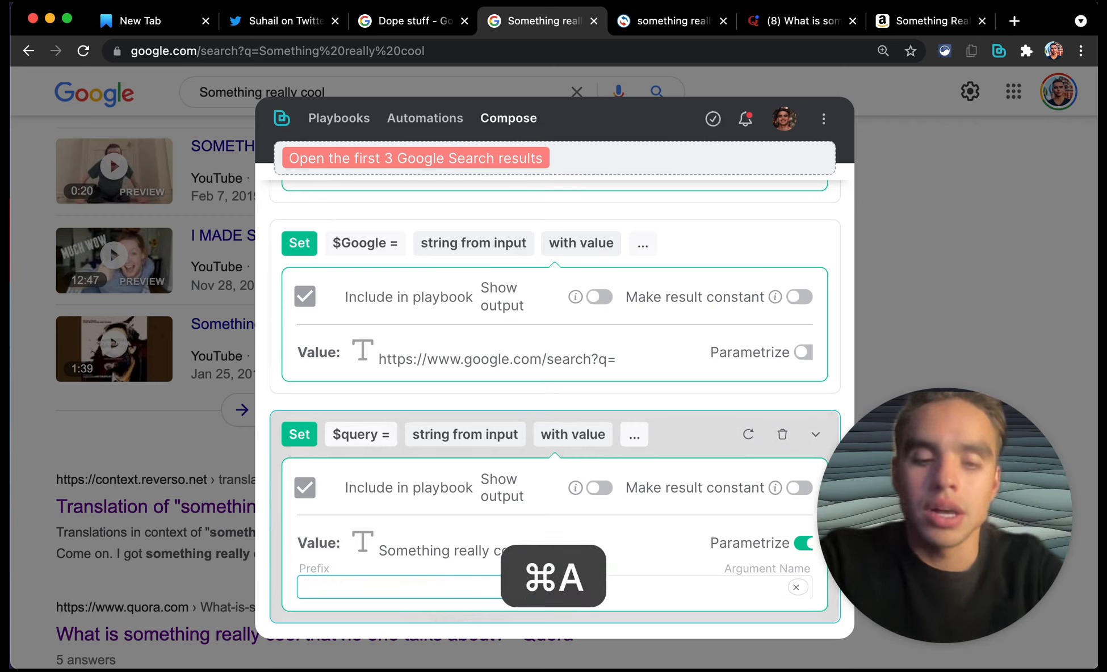
{"action": "type", "text": "for"}
{"action": "key", "text": "Tab"}
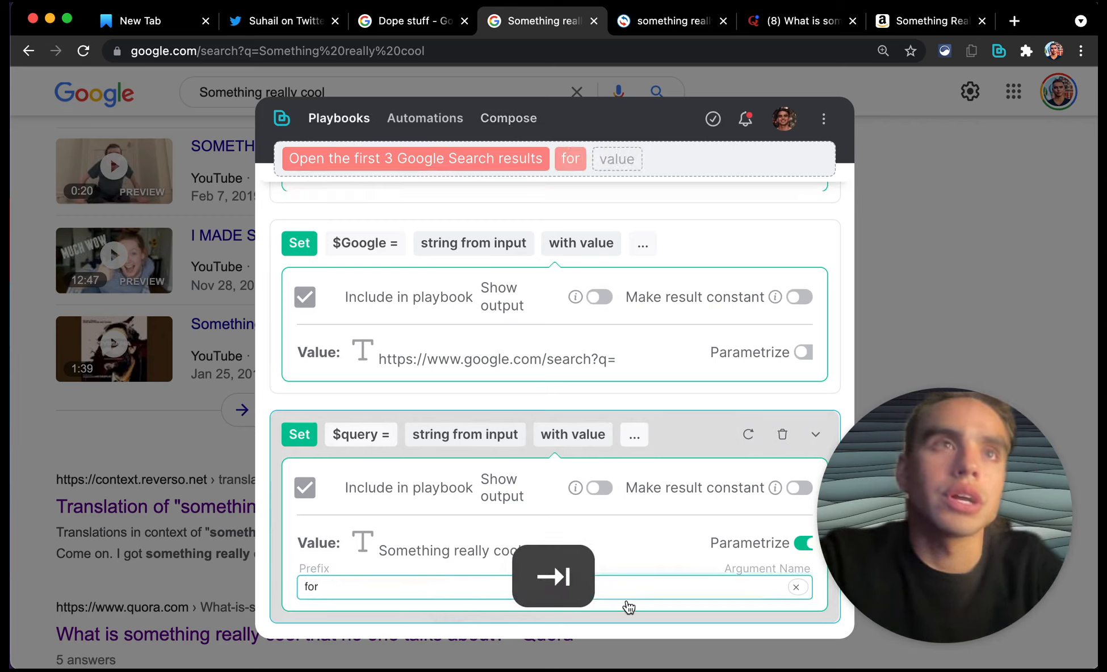
{"action": "key", "text": "shift+super+Left"}
{"action": "type", "text": "query"}
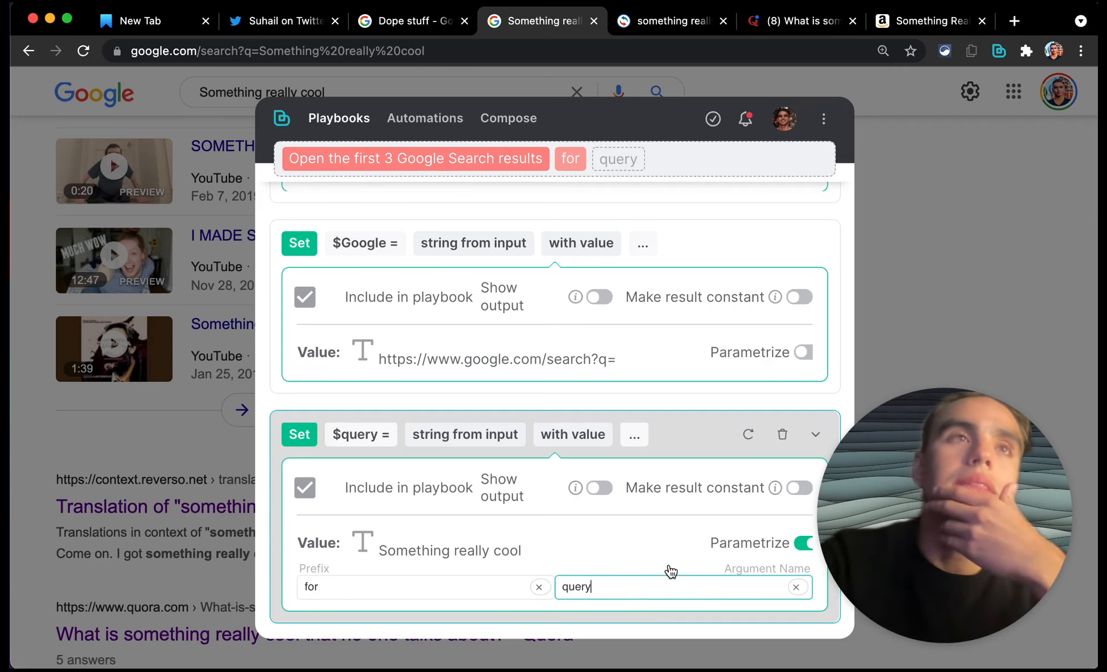
Step: Examine the other playbook commands, including the full arguments of $Search Query and the settings of $Google and $final url
{"action": "scroll", "coordinate": [654, 528], "scroll_direction": "up", "scroll_amount": 3}
{"action": "scroll", "coordinate": [655, 528], "scroll_direction": "down", "scroll_amount": 3}
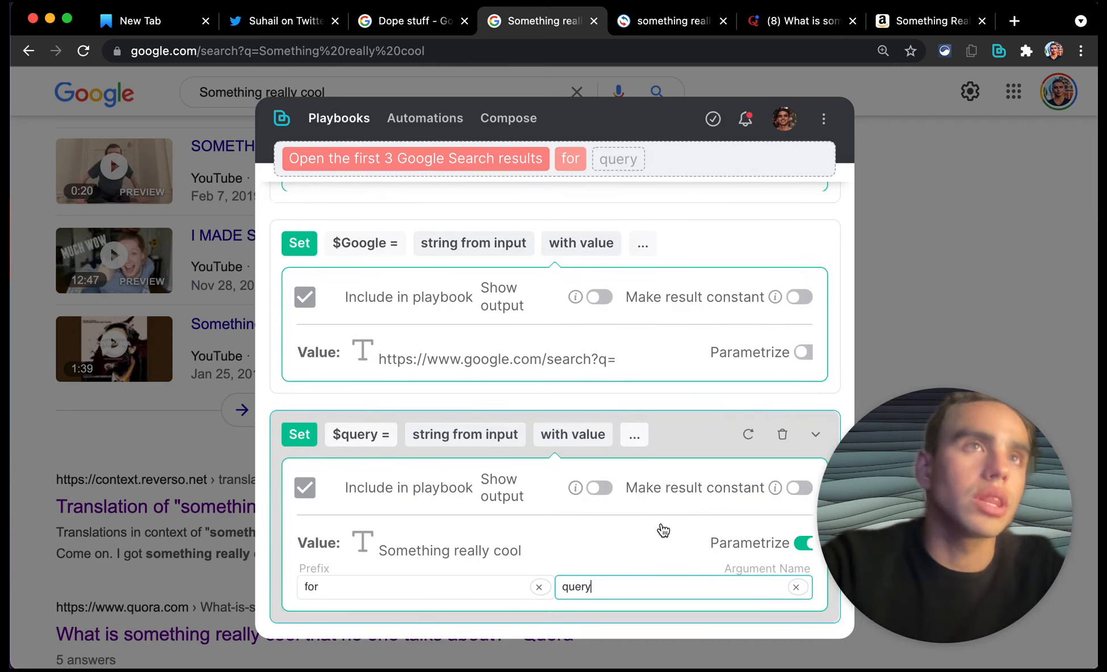
{"action": "scroll", "coordinate": [662, 529], "scroll_direction": "up", "scroll_amount": 6}
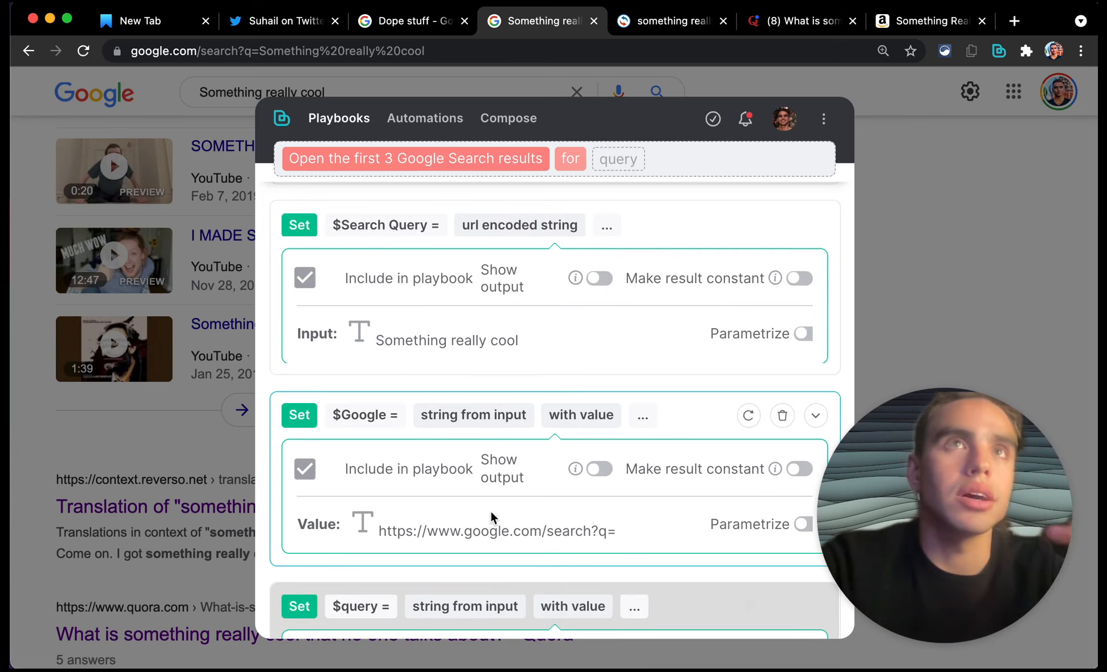
{"action": "scroll", "coordinate": [492, 499], "scroll_direction": "up", "scroll_amount": 4}
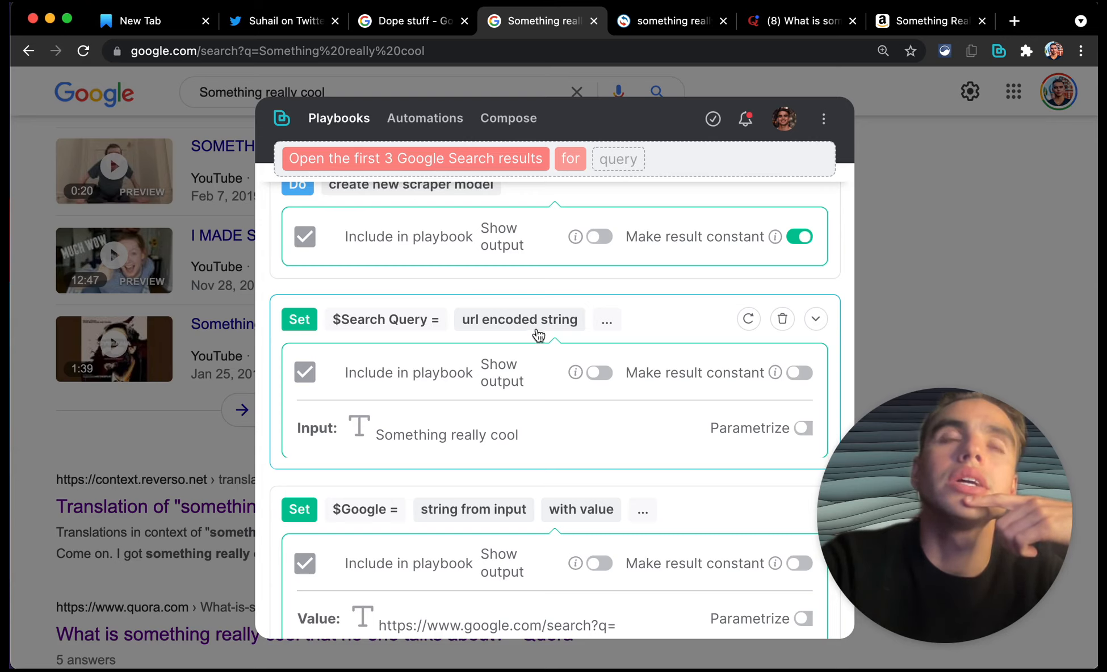
{"action": "left_click", "coordinate": [605, 321]}
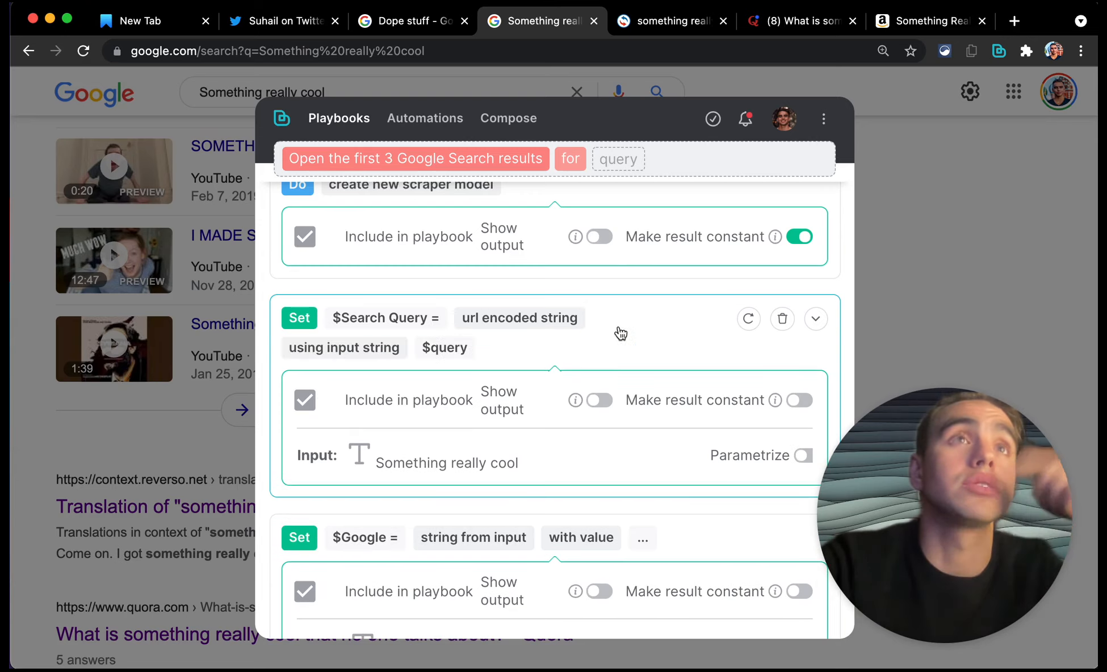
{"action": "scroll", "coordinate": [520, 382], "scroll_direction": "down", "scroll_amount": 3}
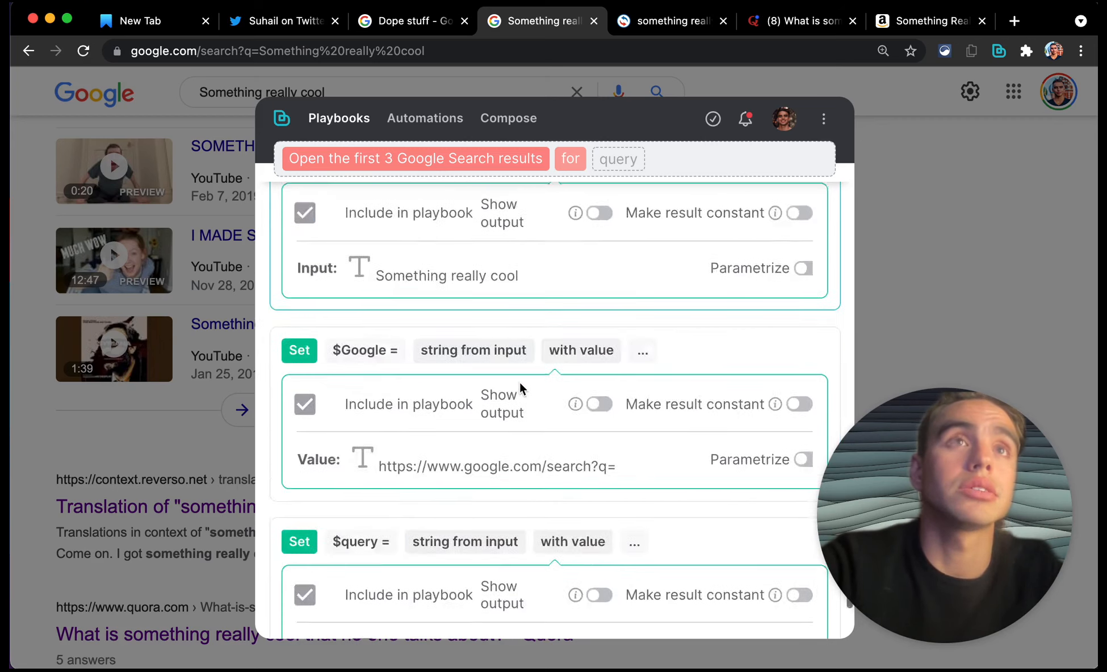
{"action": "scroll", "coordinate": [520, 382], "scroll_direction": "up", "scroll_amount": 7}
{"action": "scroll", "coordinate": [520, 382], "scroll_direction": "up", "scroll_amount": 2}
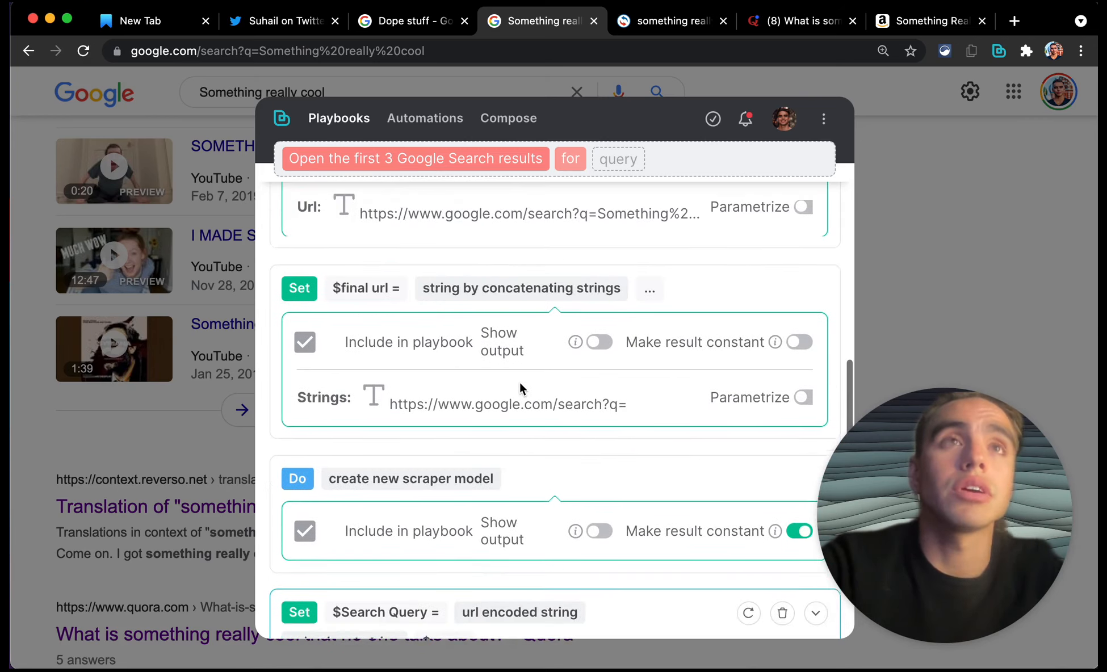
{"action": "scroll", "coordinate": [519, 459], "scroll_direction": "up", "scroll_amount": 3}
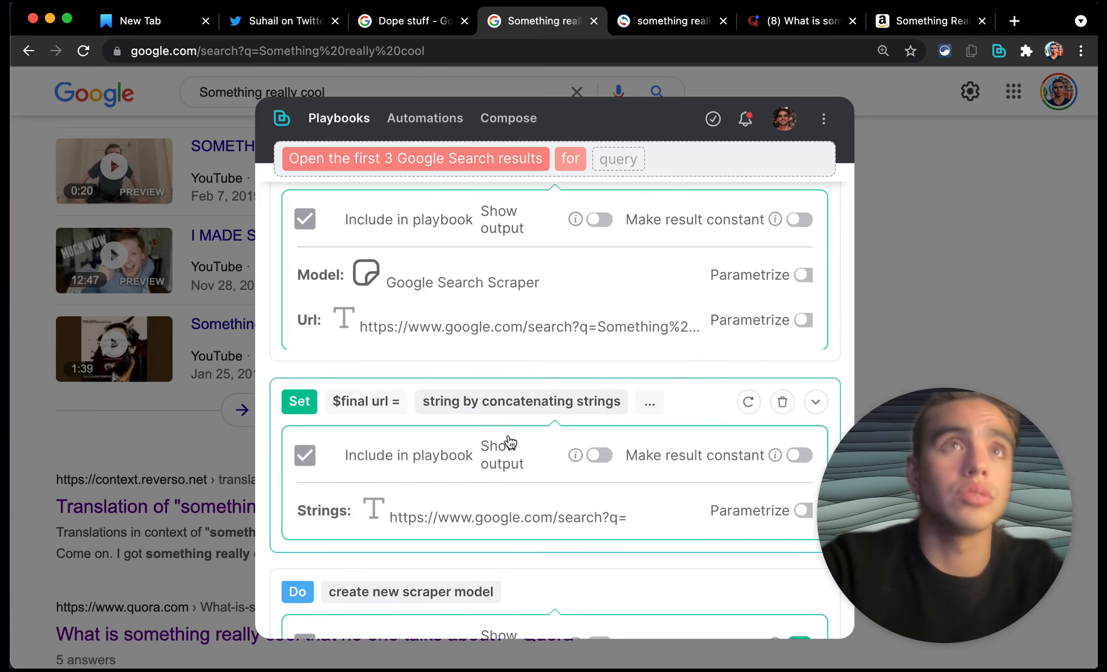
Step: Review the arguments of the $final url, scraper data, string from table and open all links commands before saving
{"action": "left_click", "coordinate": [650, 403]}
{"action": "scroll", "coordinate": [503, 539], "scroll_direction": "down", "scroll_amount": 1}
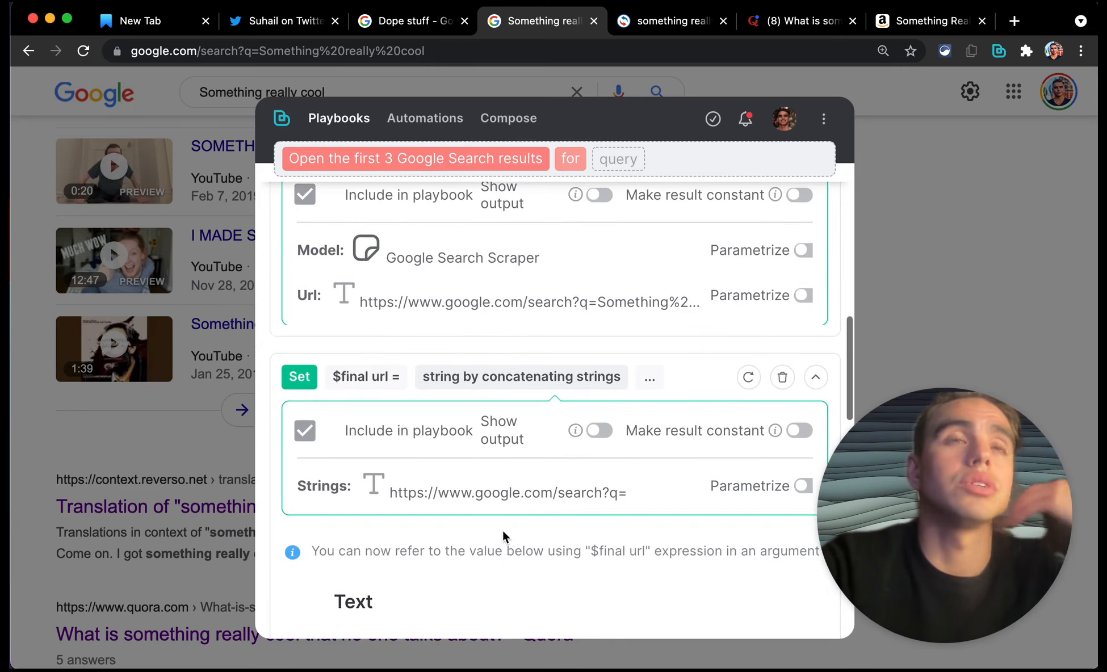
{"action": "scroll", "coordinate": [502, 531], "scroll_direction": "up", "scroll_amount": 5}
{"action": "scroll", "coordinate": [506, 534], "scroll_direction": "down", "scroll_amount": 2}
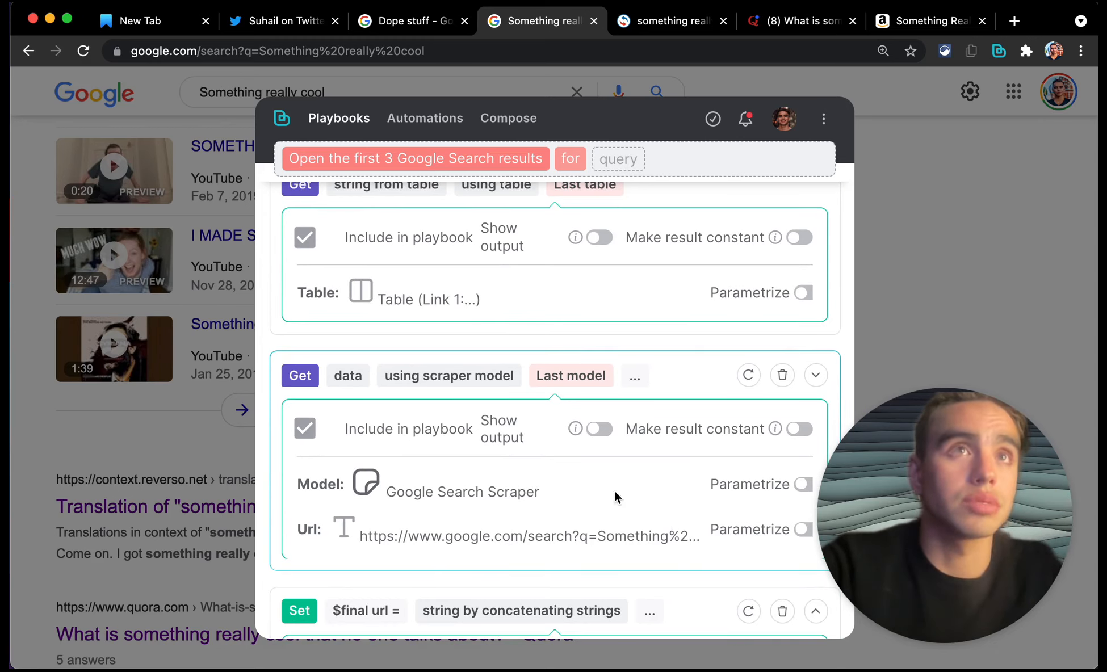
{"action": "left_click", "coordinate": [636, 376]}
{"action": "scroll", "coordinate": [511, 516], "scroll_direction": "up", "scroll_amount": 4}
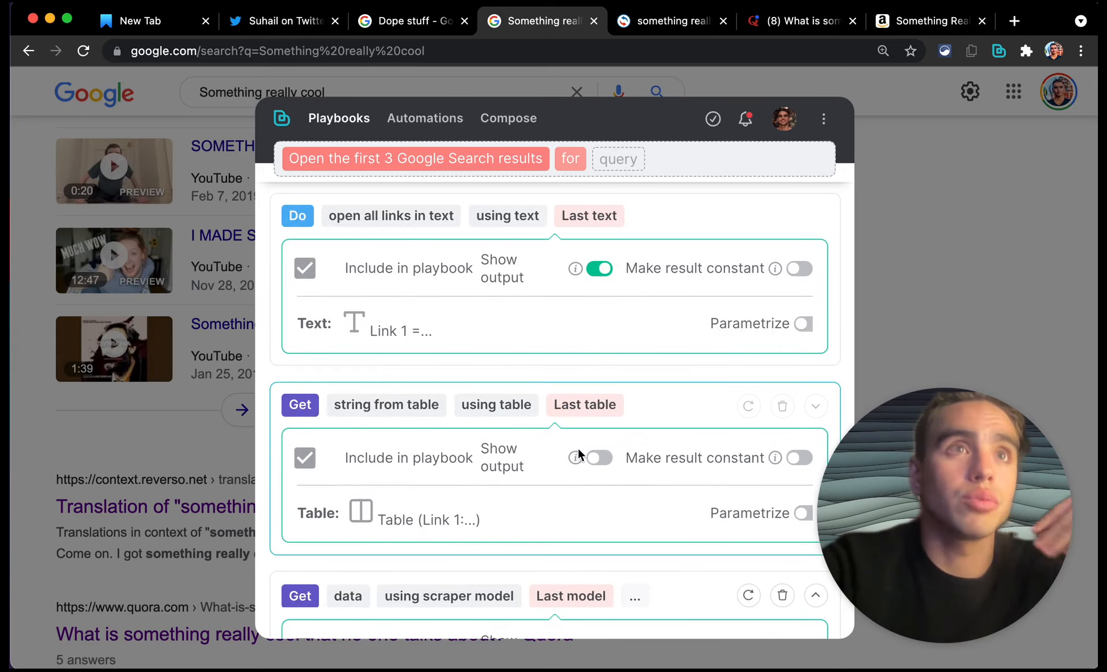
{"action": "scroll", "coordinate": [578, 448], "scroll_direction": "down", "scroll_amount": 1}
{"action": "scroll", "coordinate": [542, 580], "scroll_direction": "up", "scroll_amount": 3}
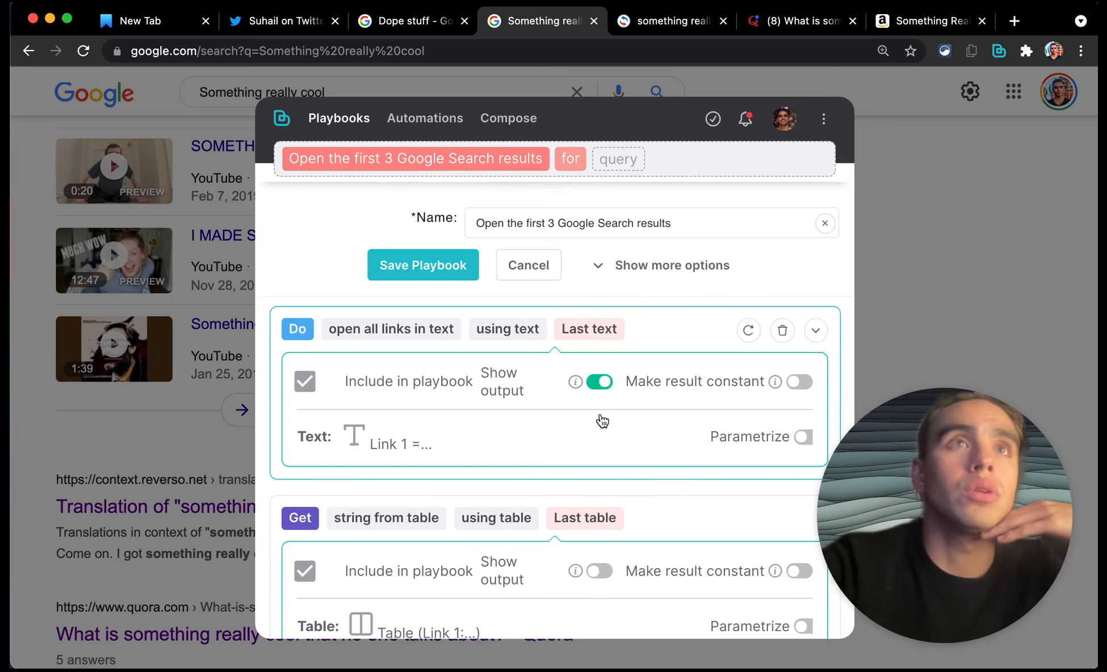
{"action": "scroll", "coordinate": [624, 358], "scroll_direction": "down", "scroll_amount": 1}
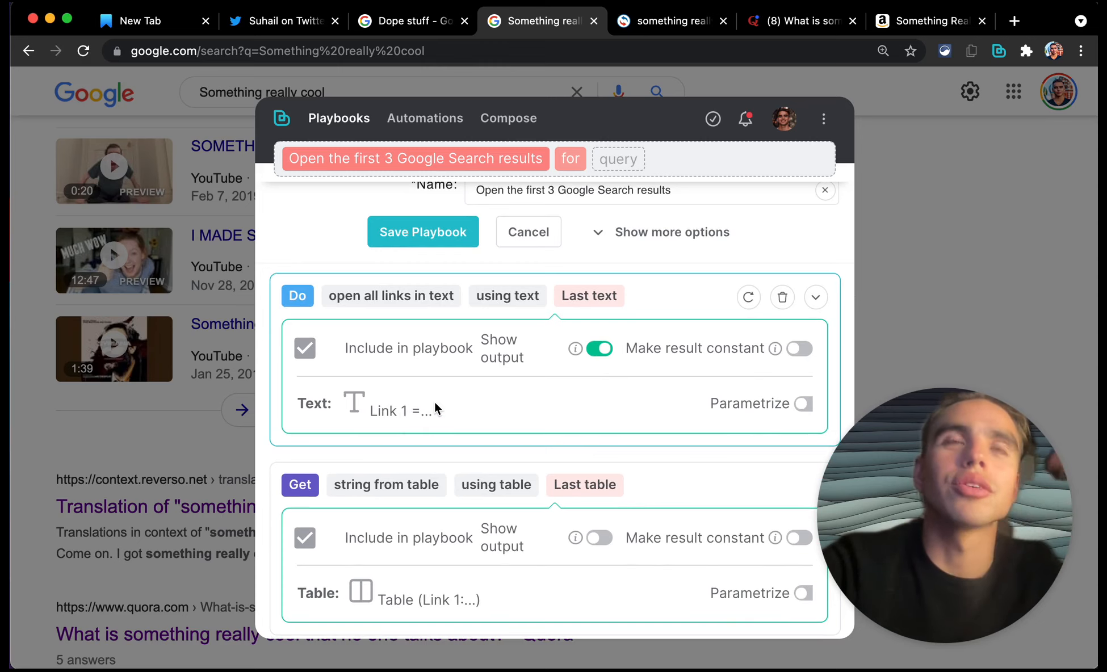
{"action": "scroll", "coordinate": [434, 401], "scroll_direction": "up", "scroll_amount": 1}
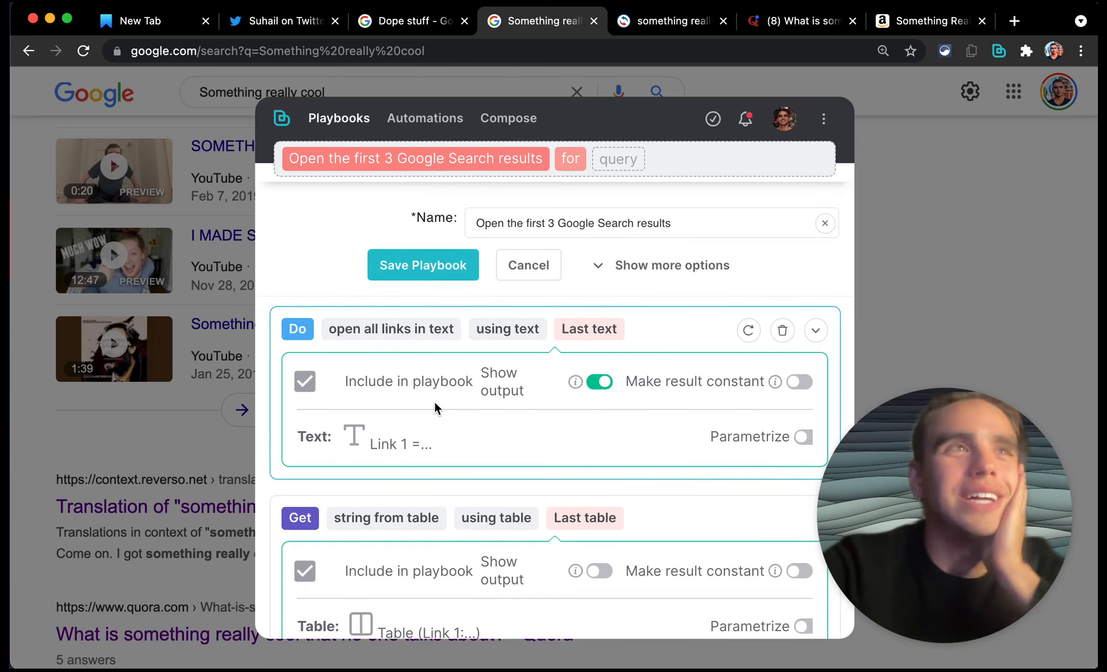
Step: Save the playbook and run it from the pinned playbooks with the query "John Bardeen"
{"action": "left_click", "coordinate": [433, 275]}
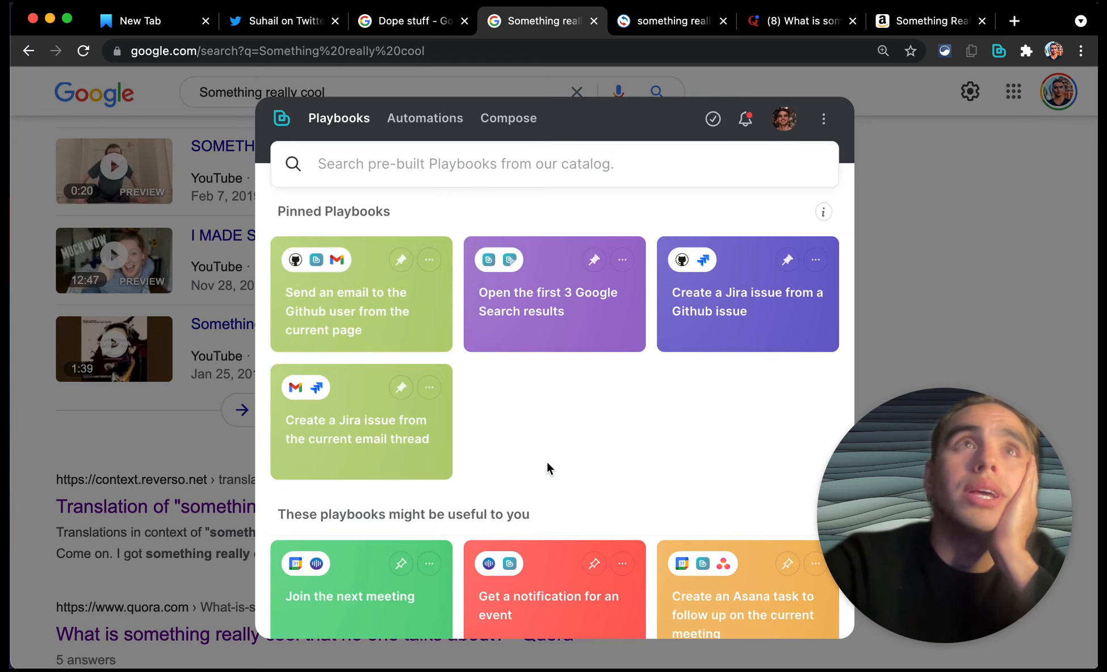
{"action": "left_click", "coordinate": [549, 335]}
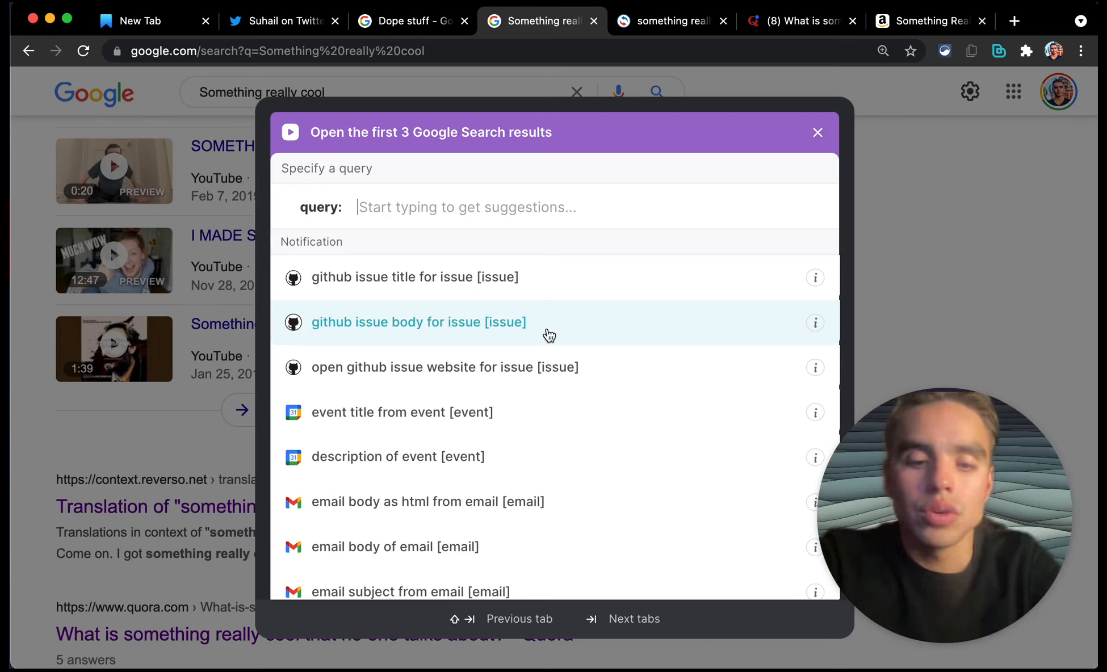
{"action": "type", "text": "John Bardeen"}
{"action": "key", "text": "Return"}
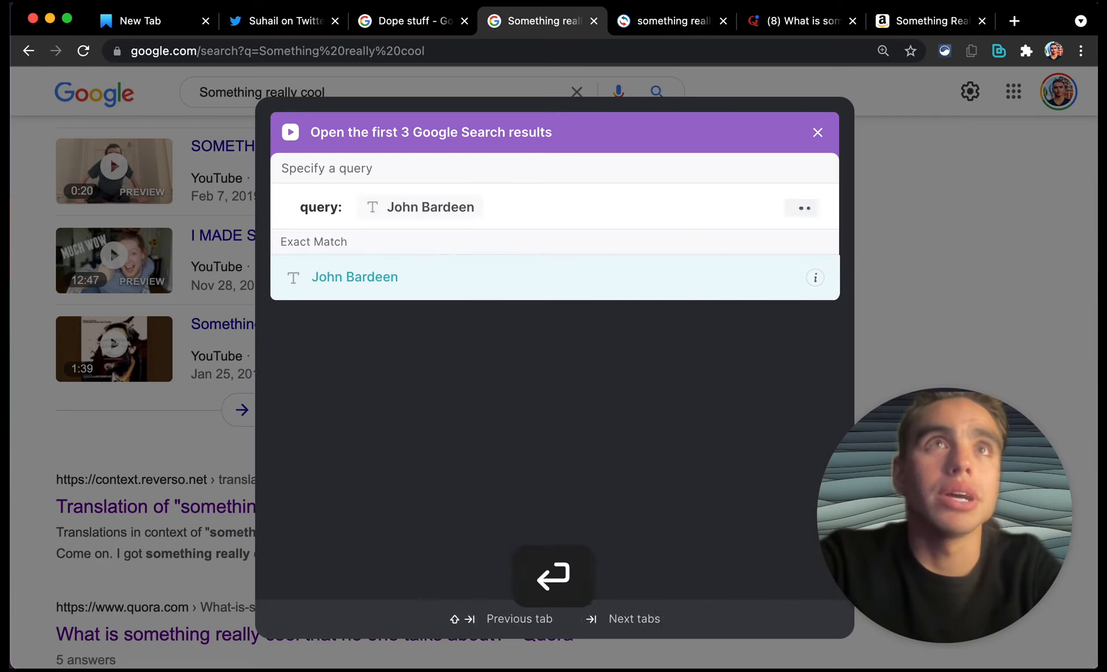
{"action": "left_click", "coordinate": [418, 595]}
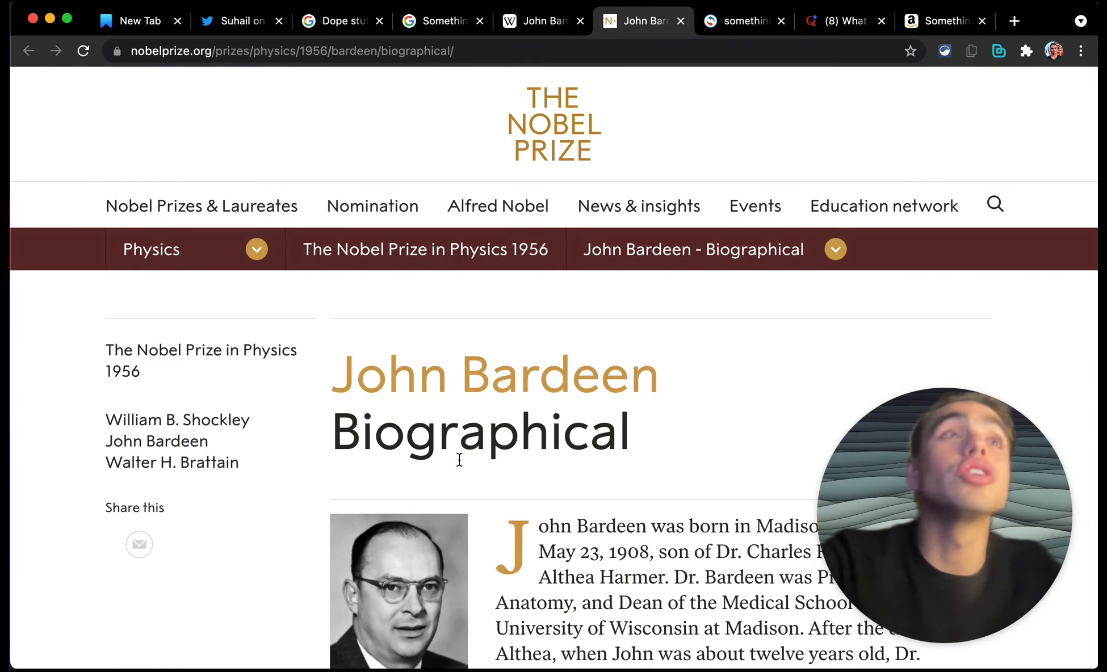
Step: Open Bardeen on the Nobel Prize page and inspect the links output by the playbook run in the notebook
{"action": "left_click", "coordinate": [998, 51]}
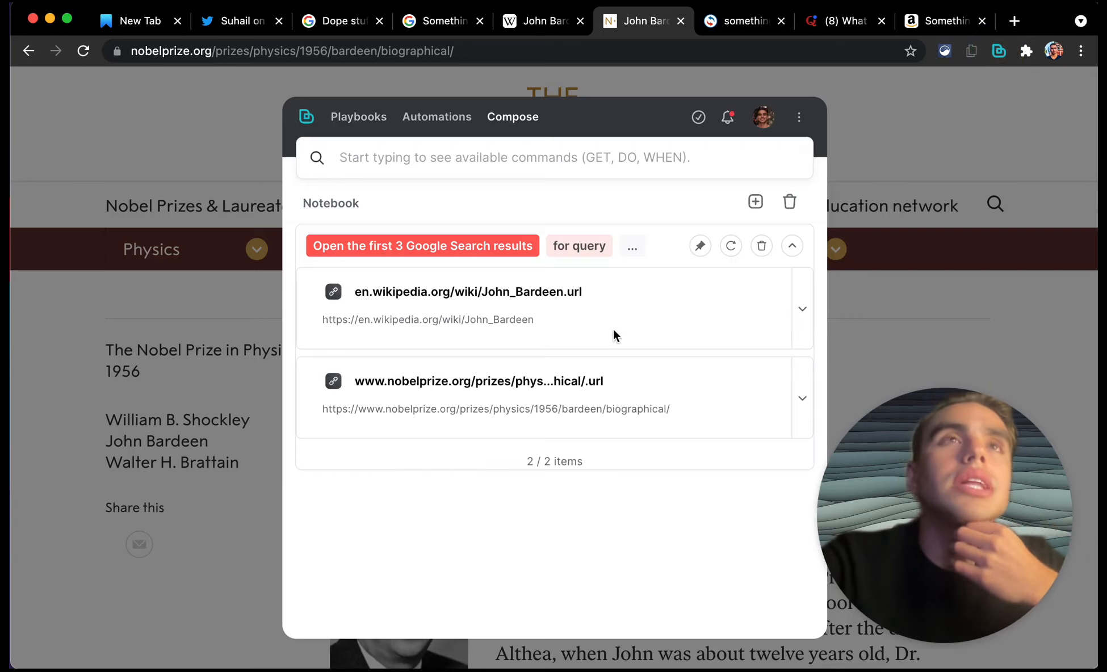
{"action": "left_click", "coordinate": [634, 253]}
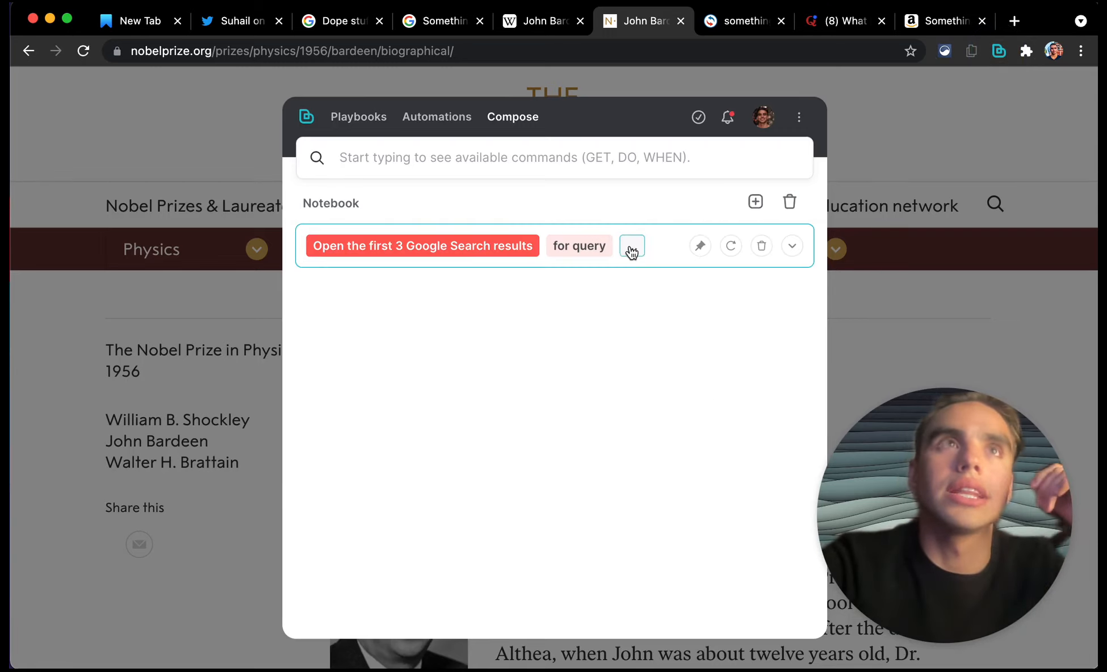
{"action": "left_click", "coordinate": [630, 249]}
Step: Run the pinned playbook "Open the first 3 Google Search results" again with the query "Automation with AI"
{"action": "left_click", "coordinate": [362, 117]}
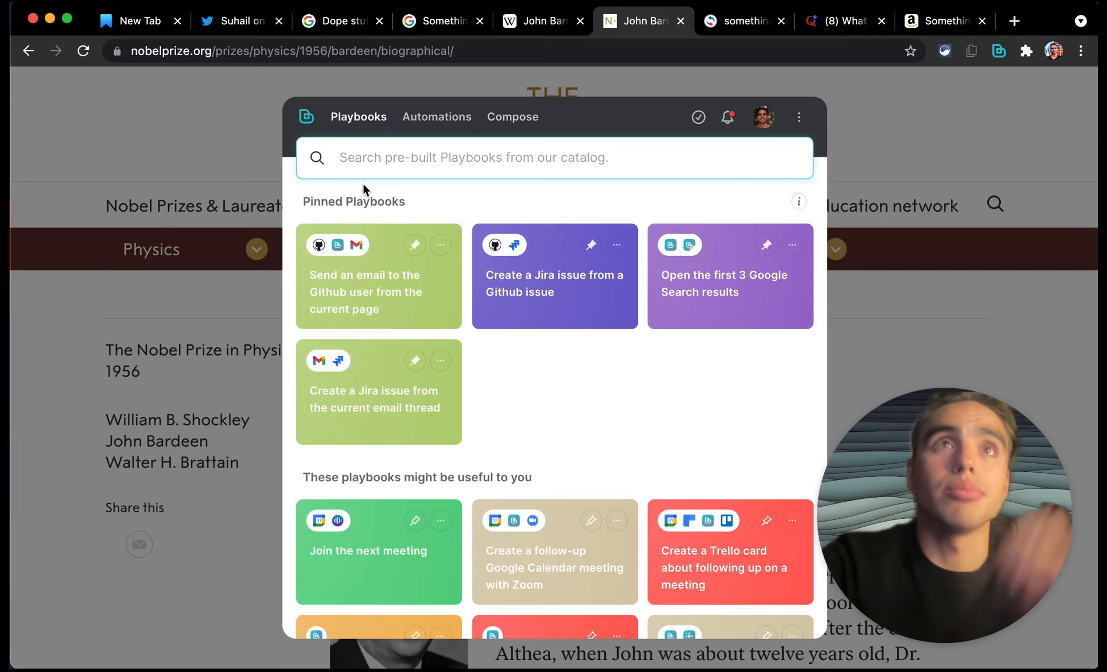
{"action": "left_click", "coordinate": [596, 365]}
{"action": "left_click", "coordinate": [741, 313]}
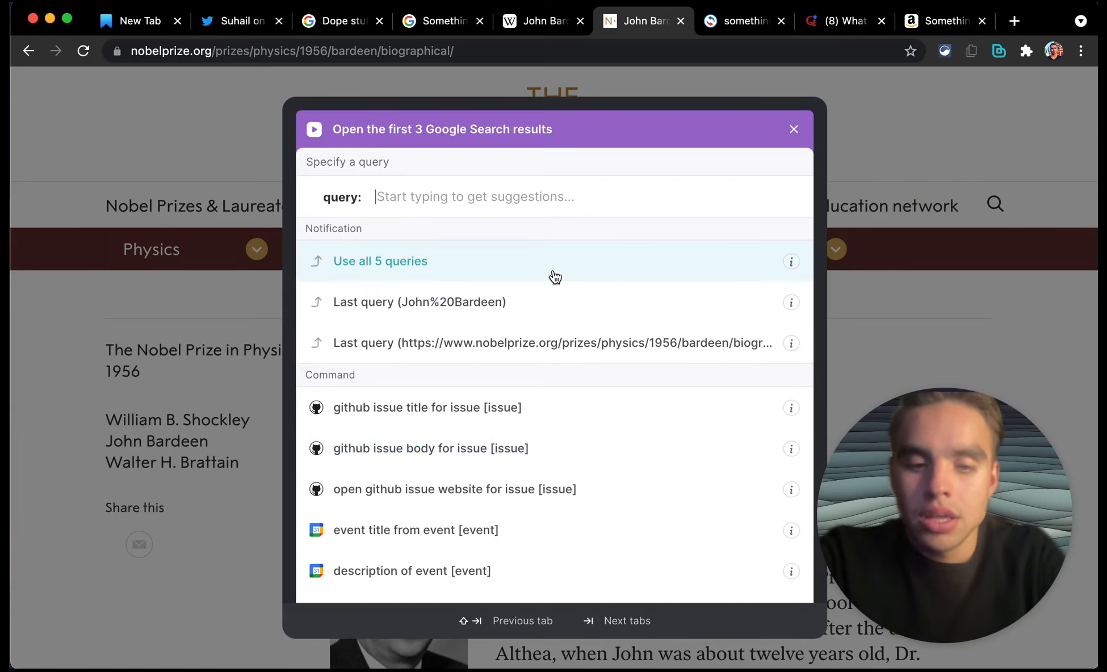
{"action": "type", "text": "Automation"}
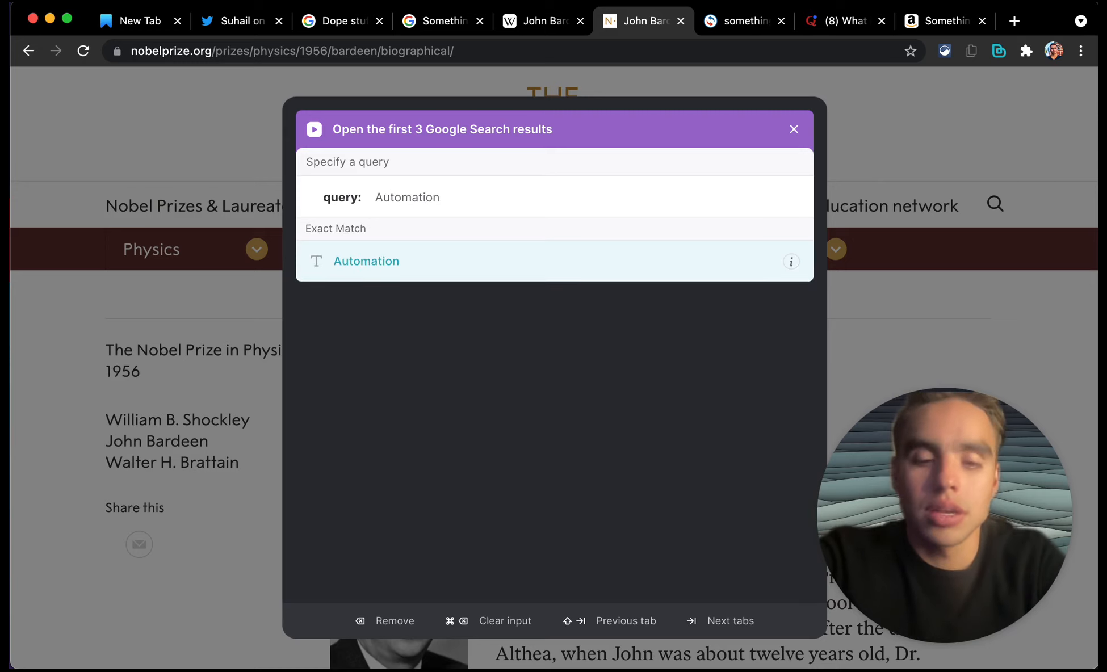
{"action": "type", "text": " with AI"}
{"action": "key", "text": "Return"}
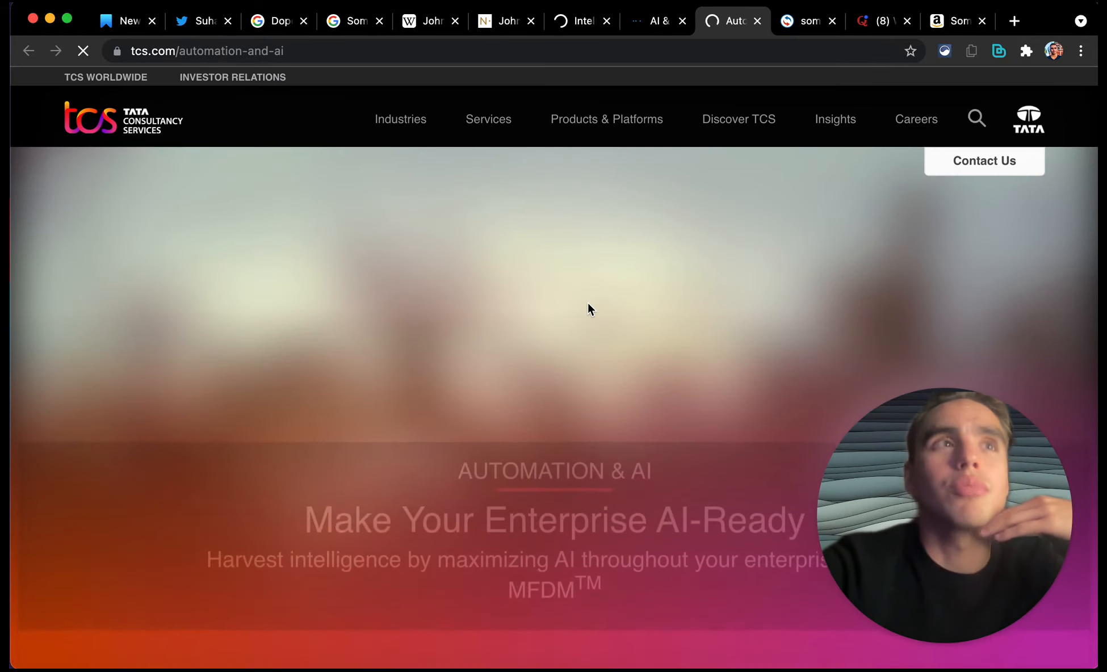
Step: Look through the three result pages opened by the playbook, from the TCS page back to NICE and Automation Anywhere
{"action": "scroll", "coordinate": [587, 303], "scroll_direction": "down", "scroll_amount": 3}
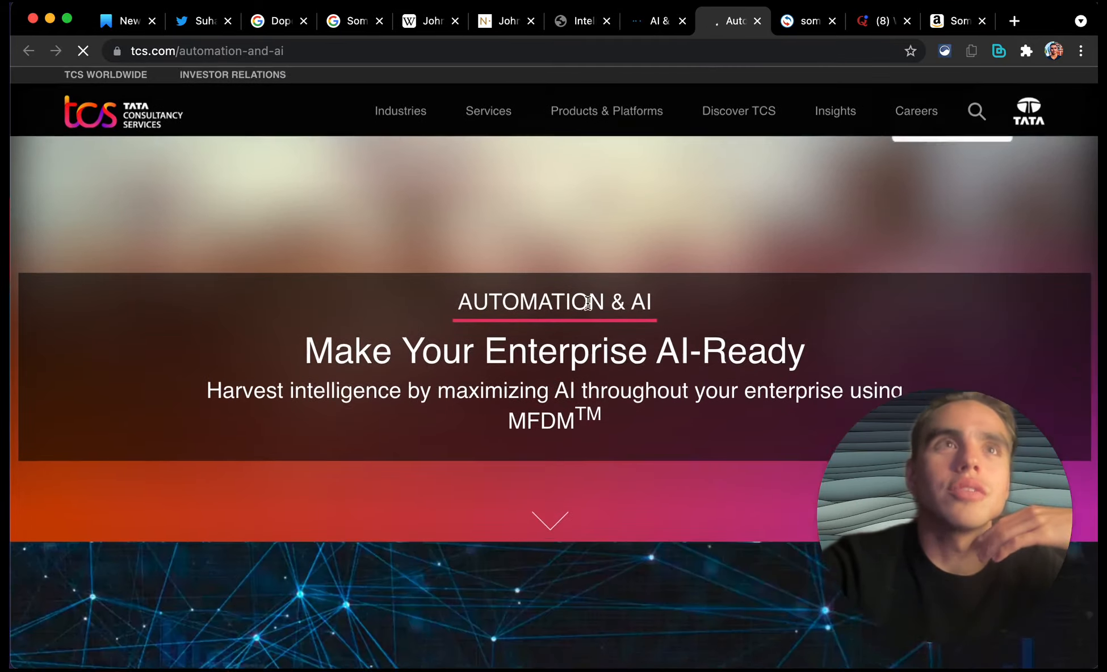
{"action": "scroll", "coordinate": [588, 309], "scroll_direction": "down", "scroll_amount": 5}
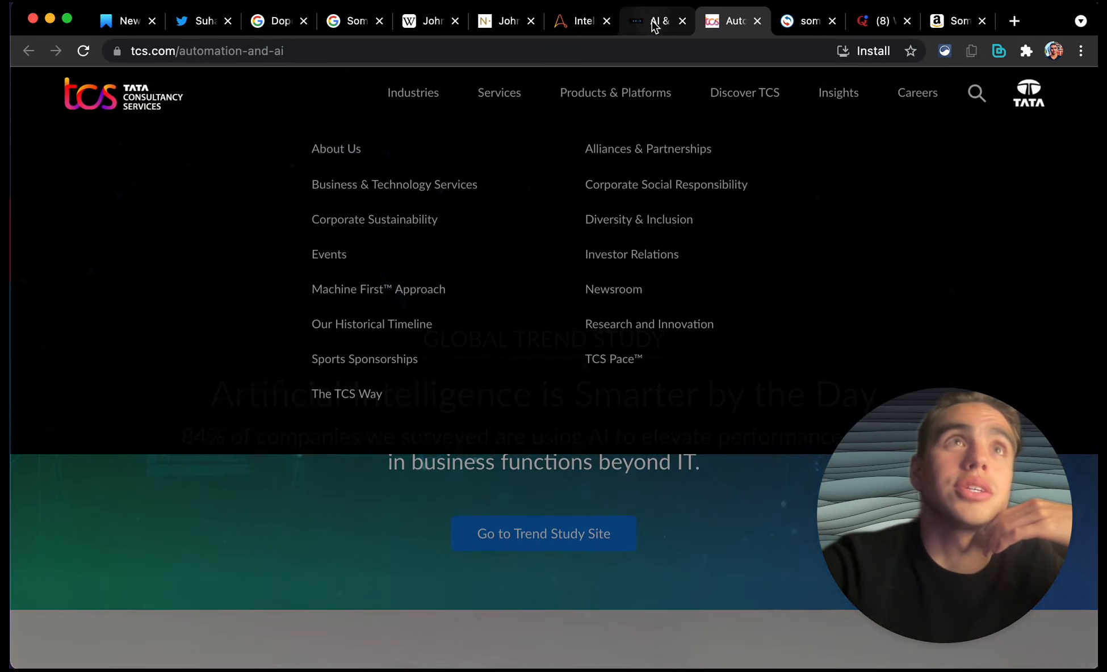
{"action": "left_click", "coordinate": [659, 21]}
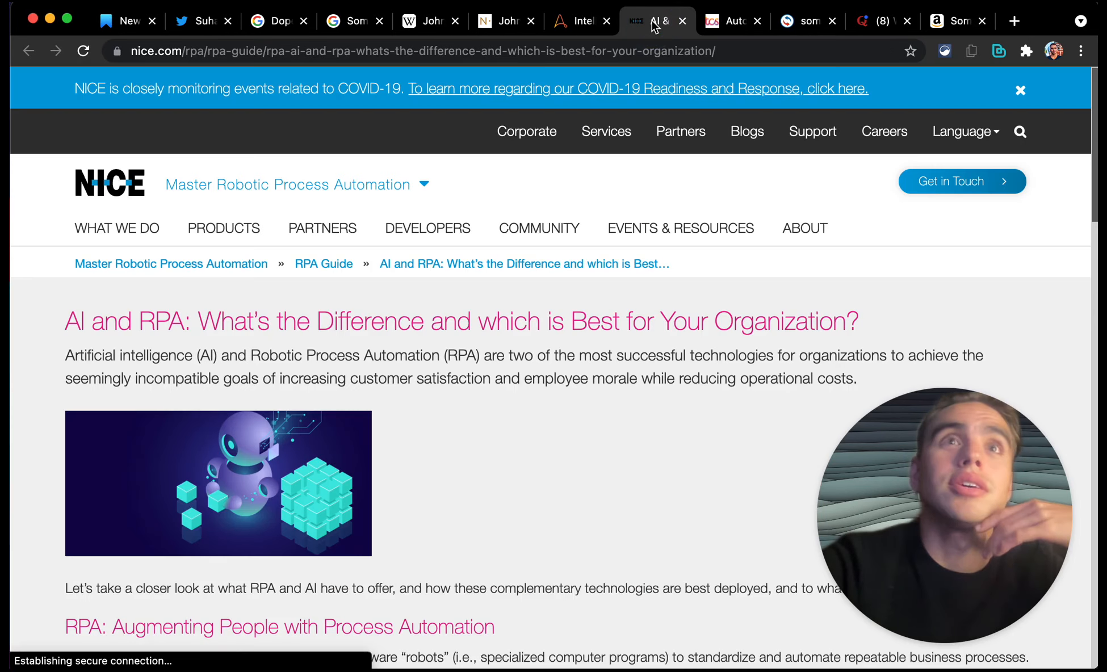
{"action": "left_click", "coordinate": [590, 26]}
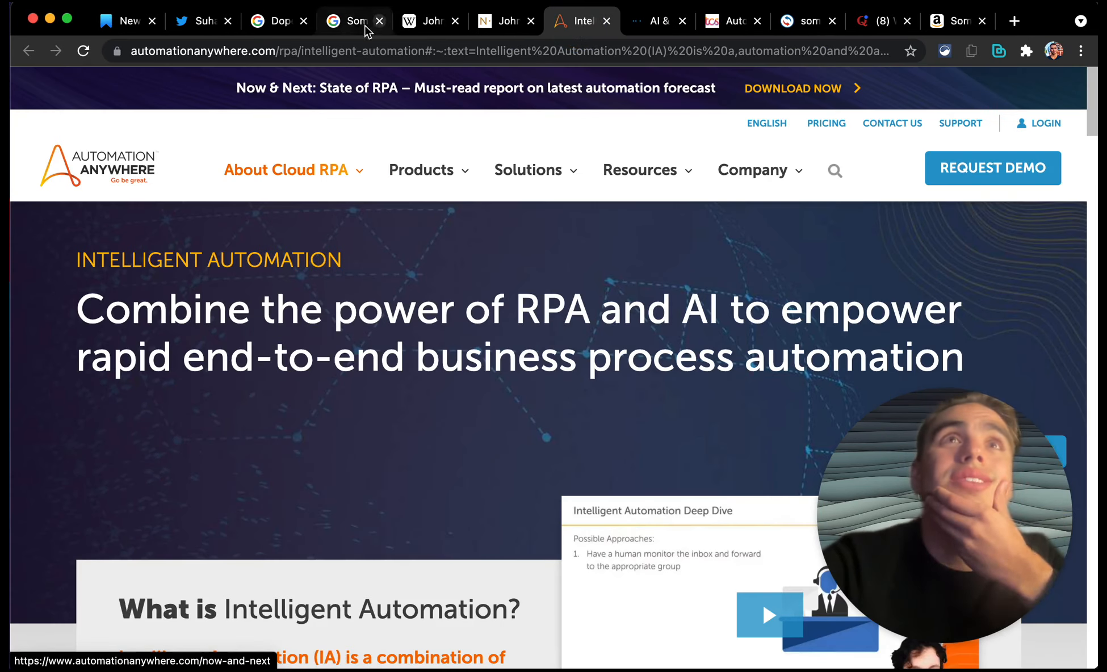
Step: Close the two leftover Google Search tabs, "Dope stuff" and "Something really cool"
{"action": "left_click", "coordinate": [304, 21]}
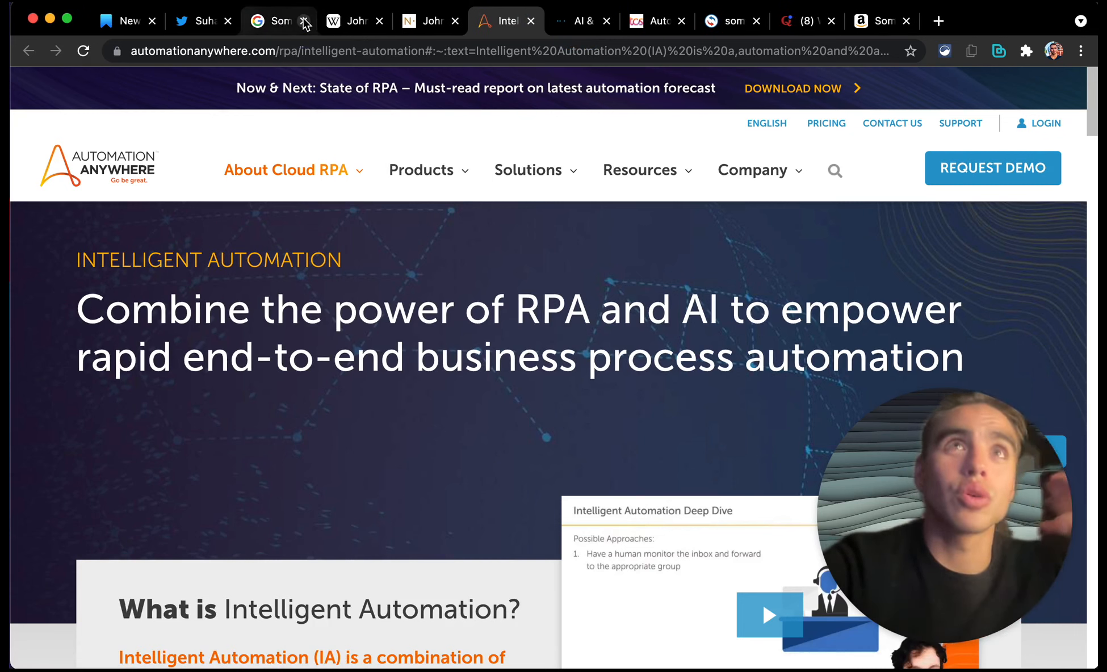
{"action": "left_click", "coordinate": [303, 21]}
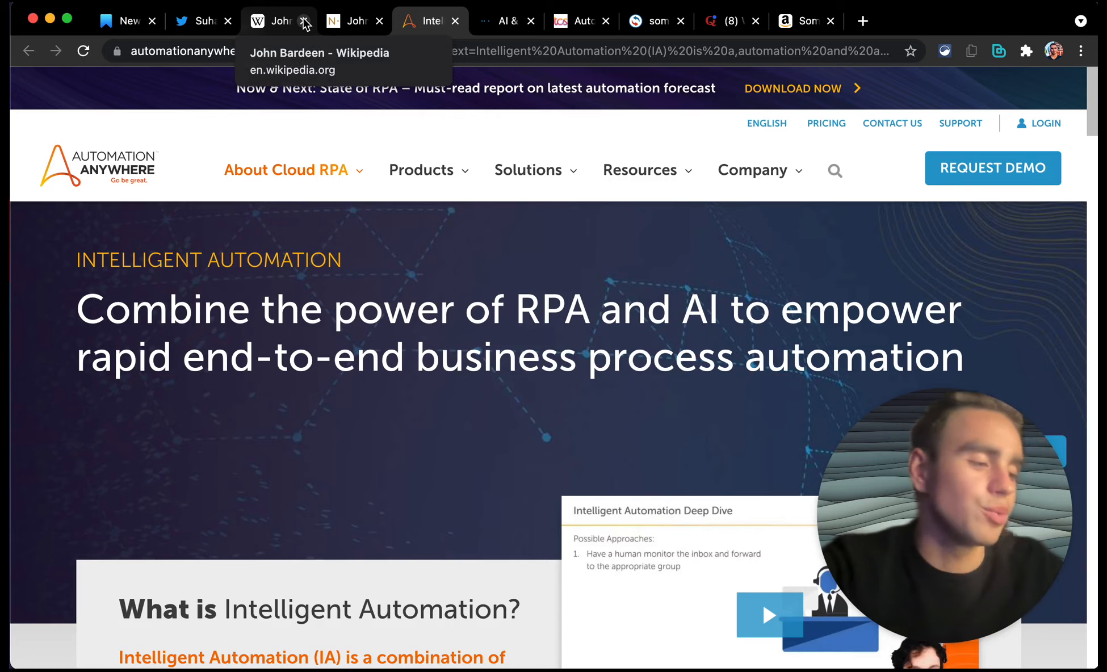
Step: Switch to the Notion page "Open first link in Google Search" and check off "Open URLs in new tabs"
{"action": "key", "text": "ctrl+Up"}
{"action": "left_click", "coordinate": [99, 141]}
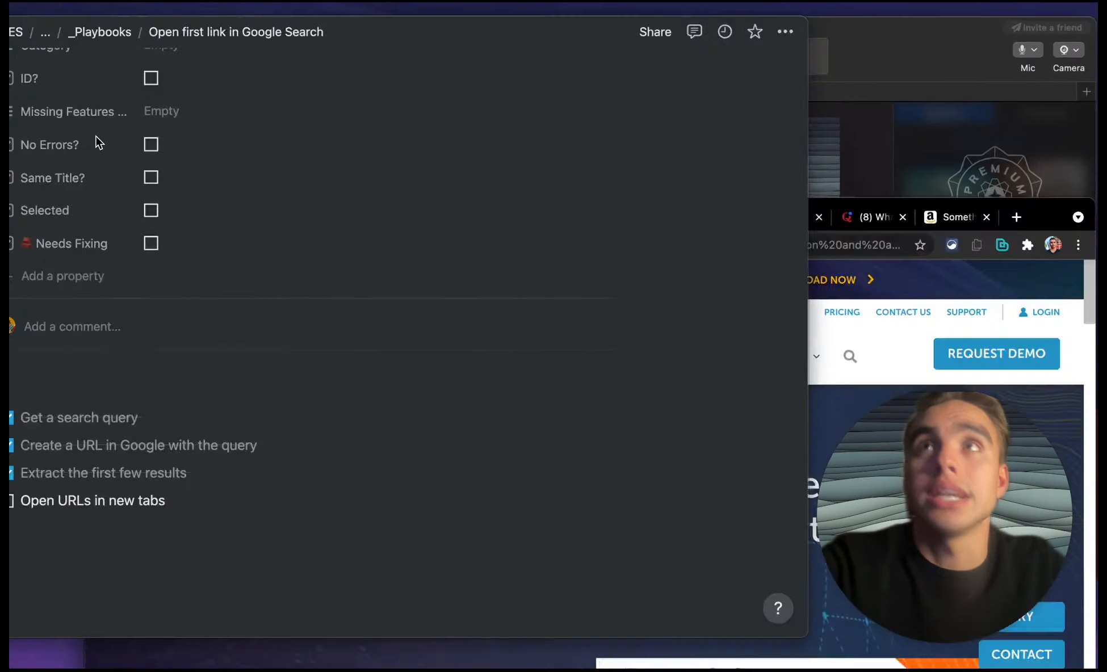
{"action": "left_click", "coordinate": [240, 524]}
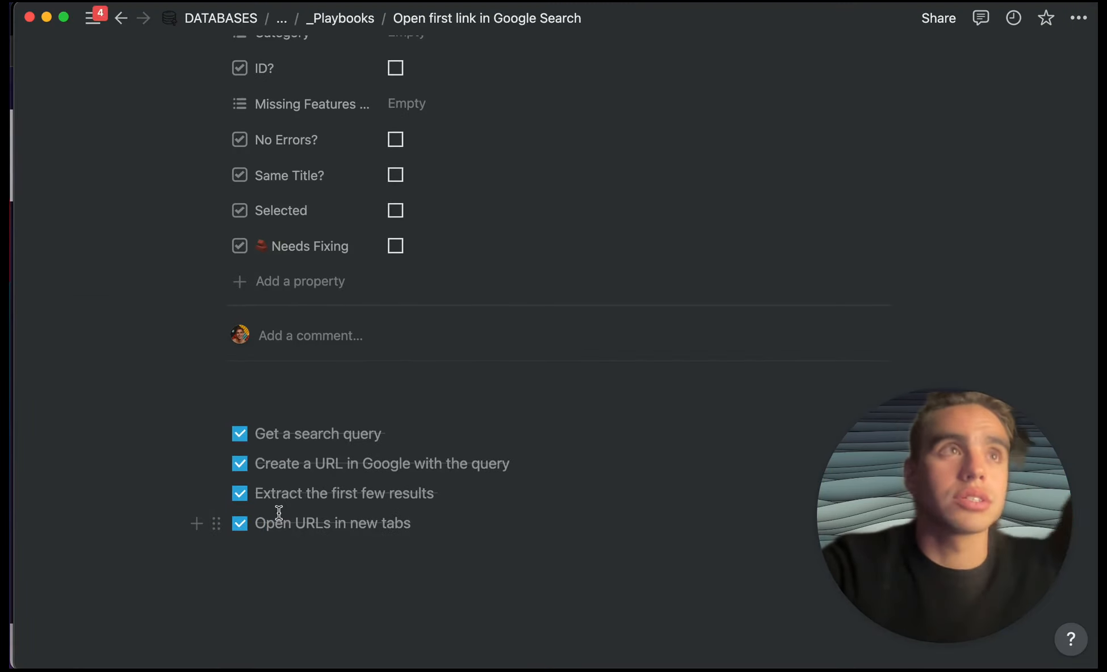